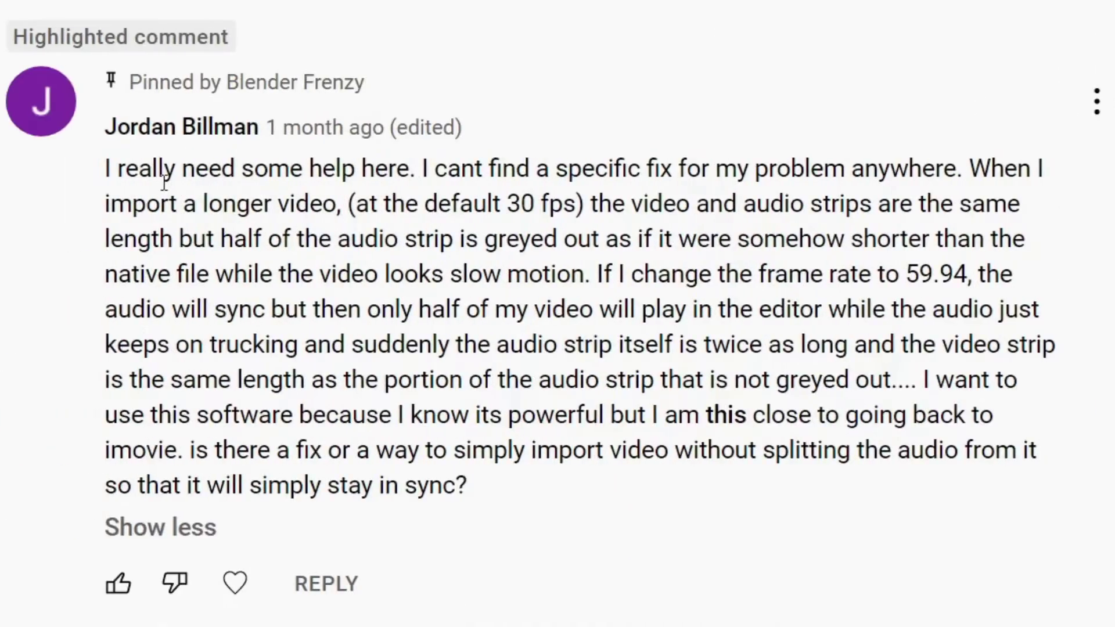
Highlight the passages of the pinned comment about the mismatch between video and audio strip lengths at different frame rates.
{"action": "left_click_drag", "start_coordinate": [221, 168], "coordinate": [1039, 244]}
{"action": "left_click_drag", "start_coordinate": [380, 264], "coordinate": [1042, 311]}
{"action": "left_click_drag", "start_coordinate": [462, 352], "coordinate": [1028, 354]}
{"action": "left_click_drag", "start_coordinate": [323, 381], "coordinate": [897, 384], "text": "shift"}
{"action": "left_click_drag", "start_coordinate": [183, 414], "coordinate": [476, 501], "text": "shift"}
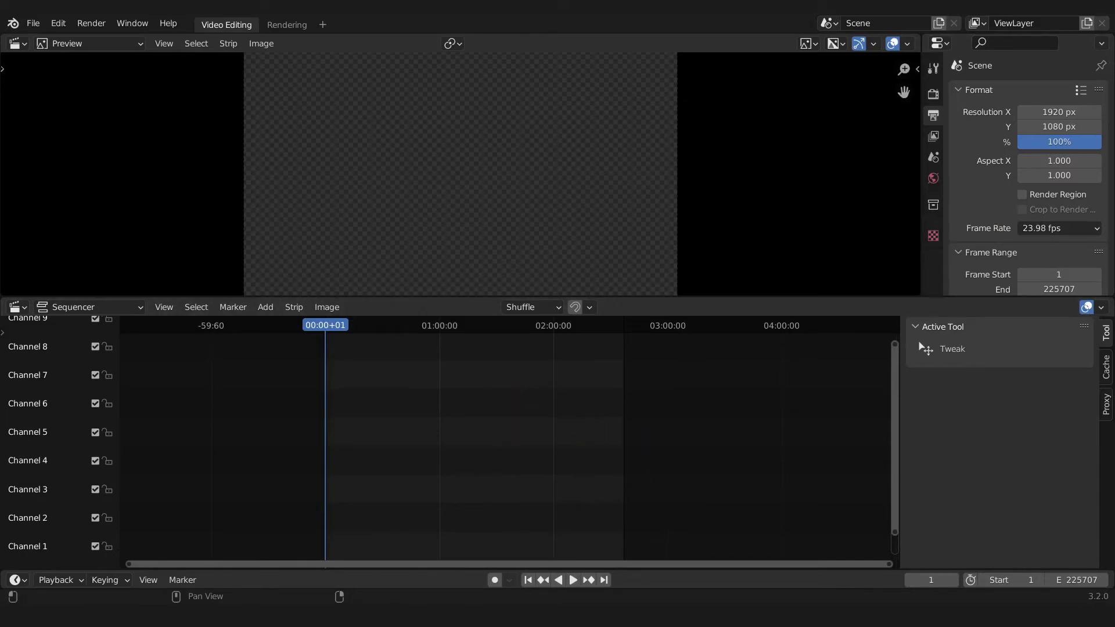
Try a 30 fps frame rate, then test-import the 01_EDIT_A and PortalRing movies one at a time, deleting their strips.
{"action": "left_click", "coordinate": [1043, 229]}
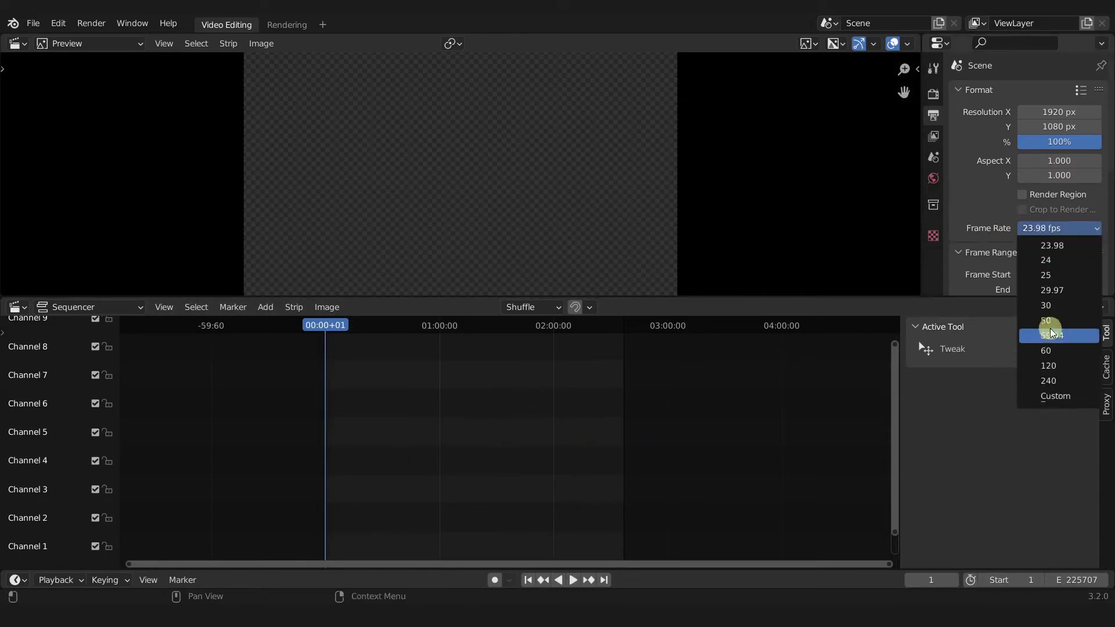
{"action": "left_click", "coordinate": [1045, 306]}
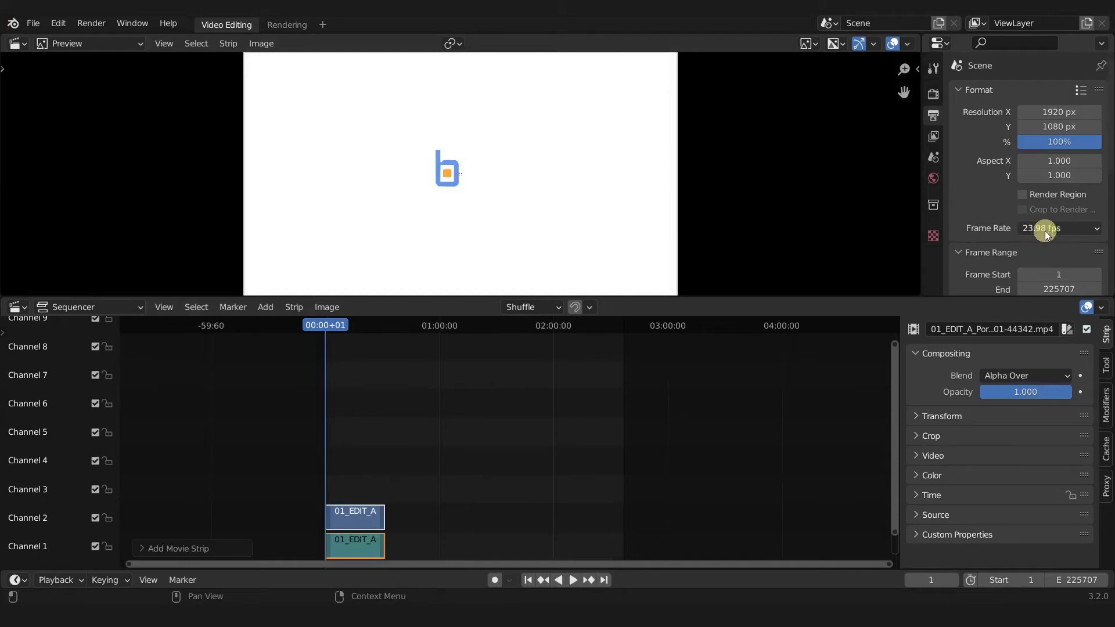
{"action": "key", "text": "Delete"}
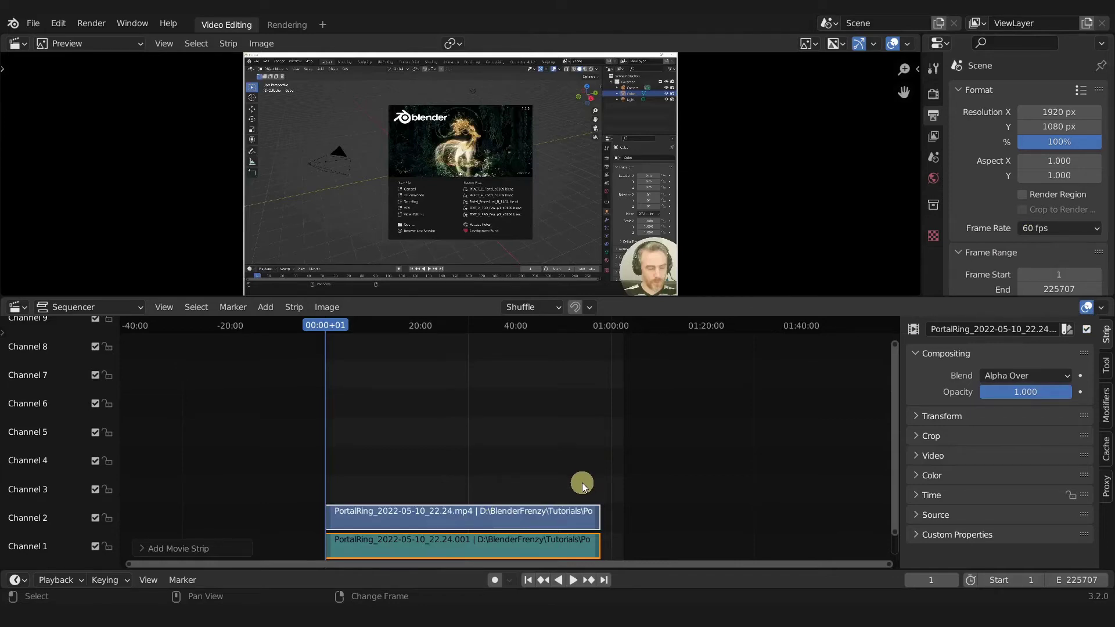
{"action": "key", "text": "Delete"}
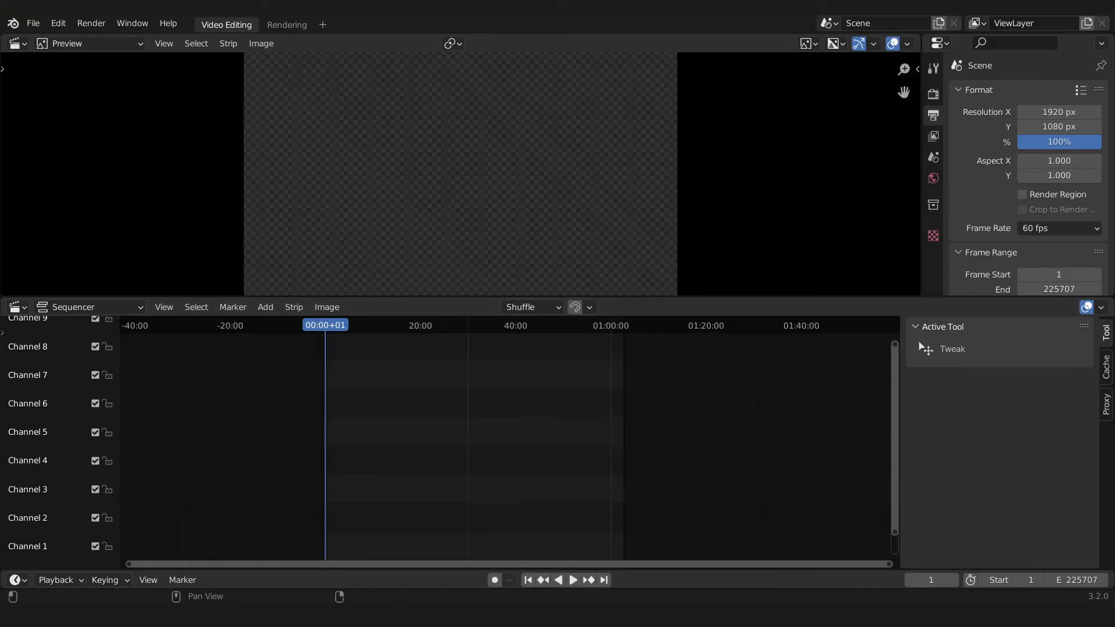
Add the 01_EDIT_A movie at the start of the timeline and the PortalRing_2022-05-10_22.24 movie directly after it.
{"action": "left_click_drag", "start_coordinate": [581, 409], "coordinate": [574, 415]}
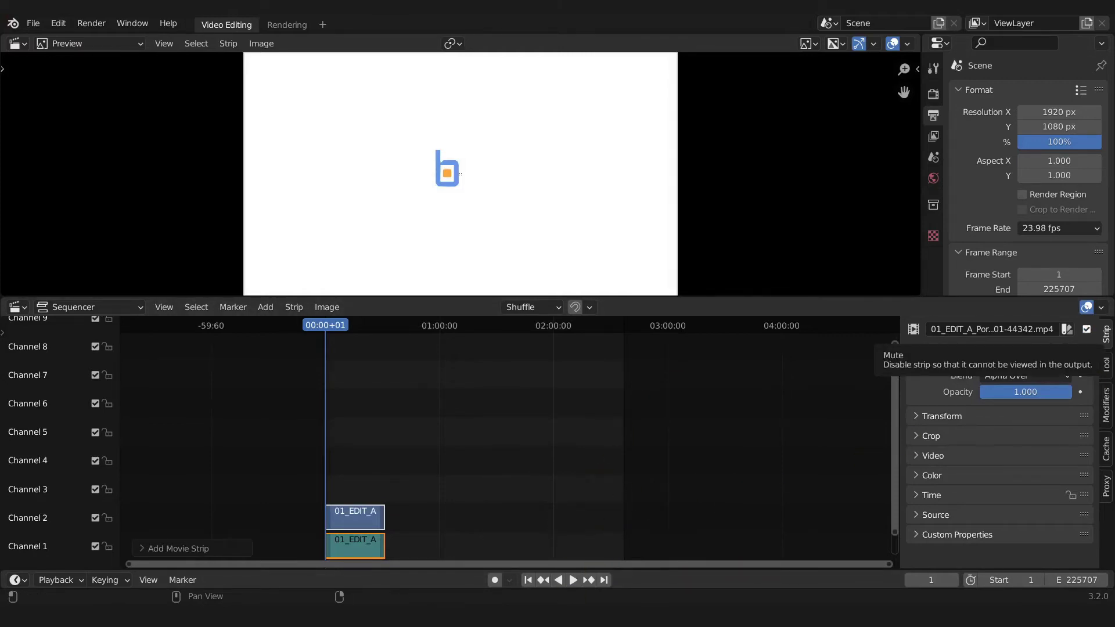
{"action": "left_click", "coordinate": [661, 482]}
{"action": "left_click_drag", "start_coordinate": [624, 487], "coordinate": [626, 490]}
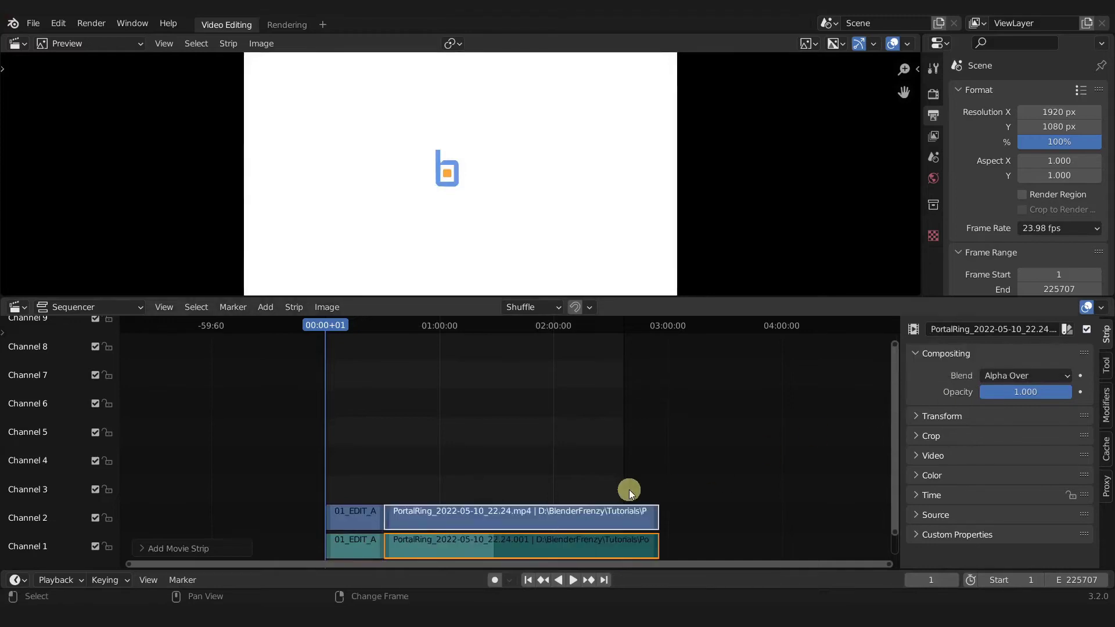
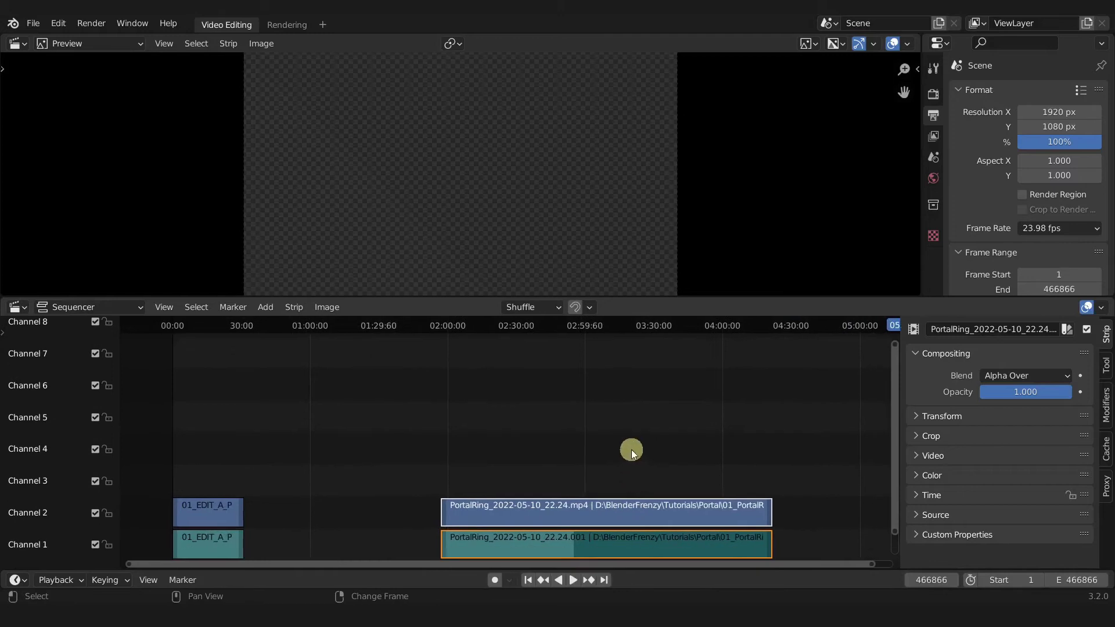
Extend the end of the PortalRing video strip in channel 2 to frame 503027.
{"action": "key", "text": "Home"}
{"action": "middle_click_drag", "start_coordinate": [608, 545], "coordinate": [641, 528]}
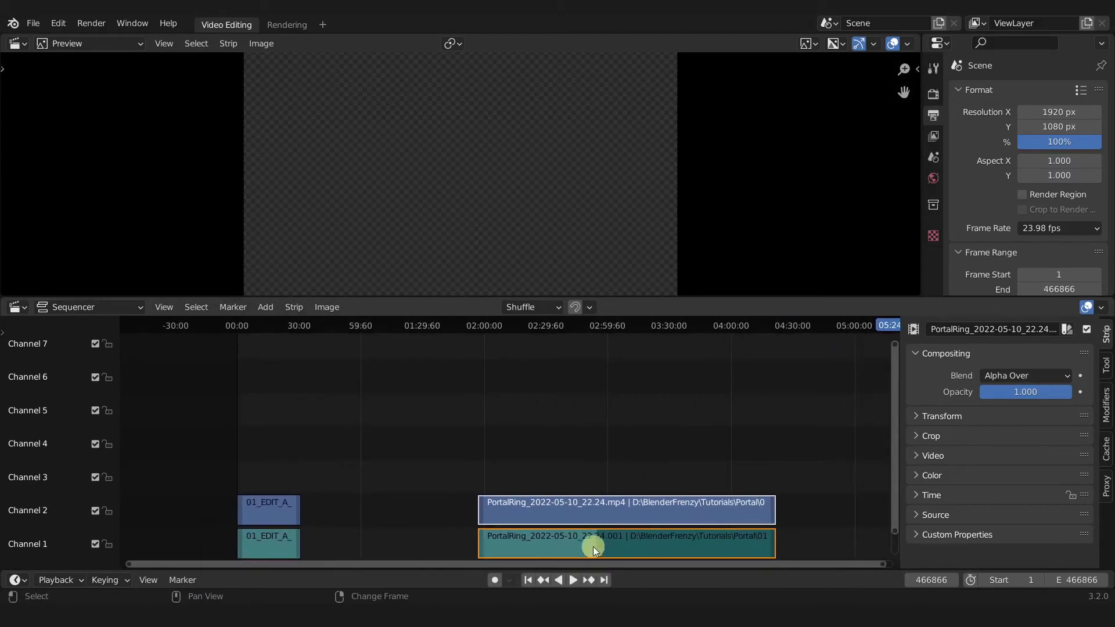
{"action": "scroll", "coordinate": [598, 517], "scroll_direction": "right", "scroll_amount": 5, "text": "ctrl"}
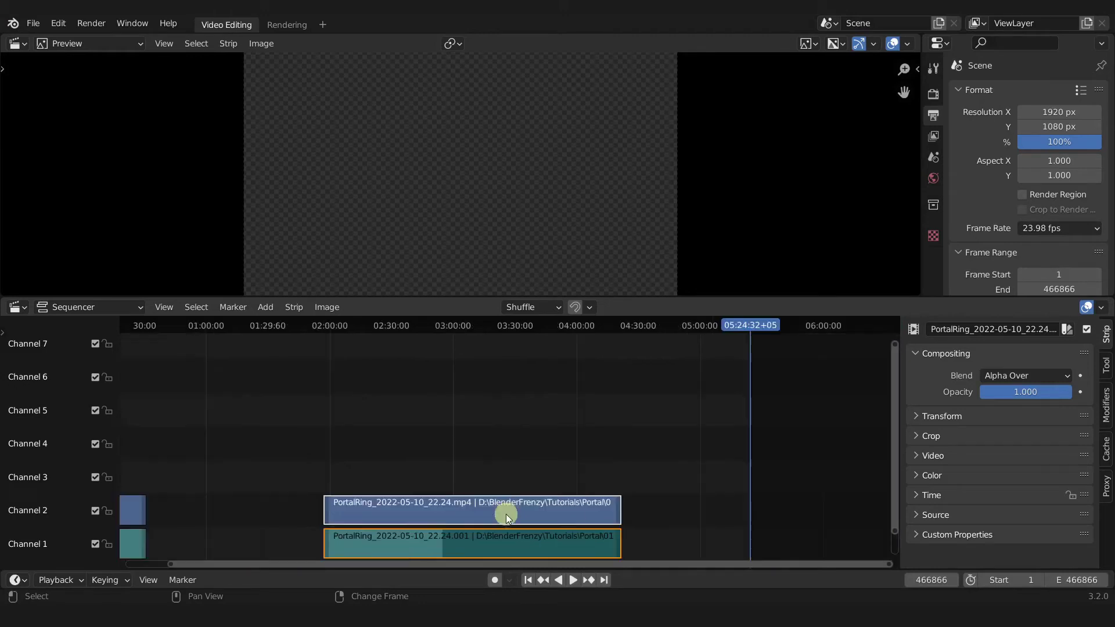
{"action": "left_click", "coordinate": [587, 506]}
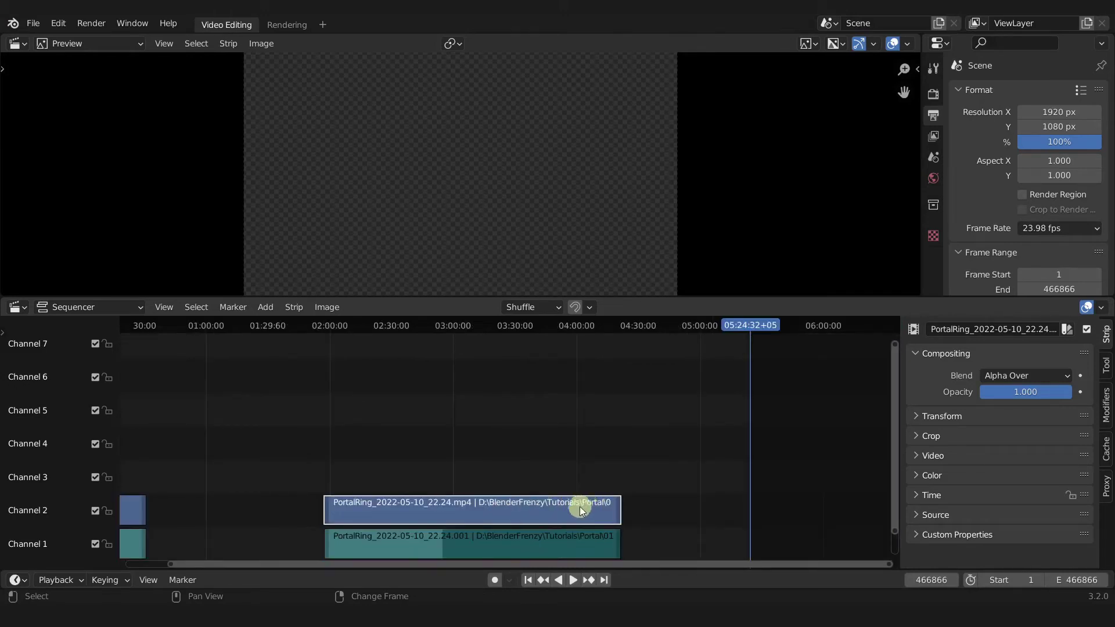
{"action": "left_click", "coordinate": [618, 507], "text": "ctrl"}
{"action": "left_click", "coordinate": [618, 508]}
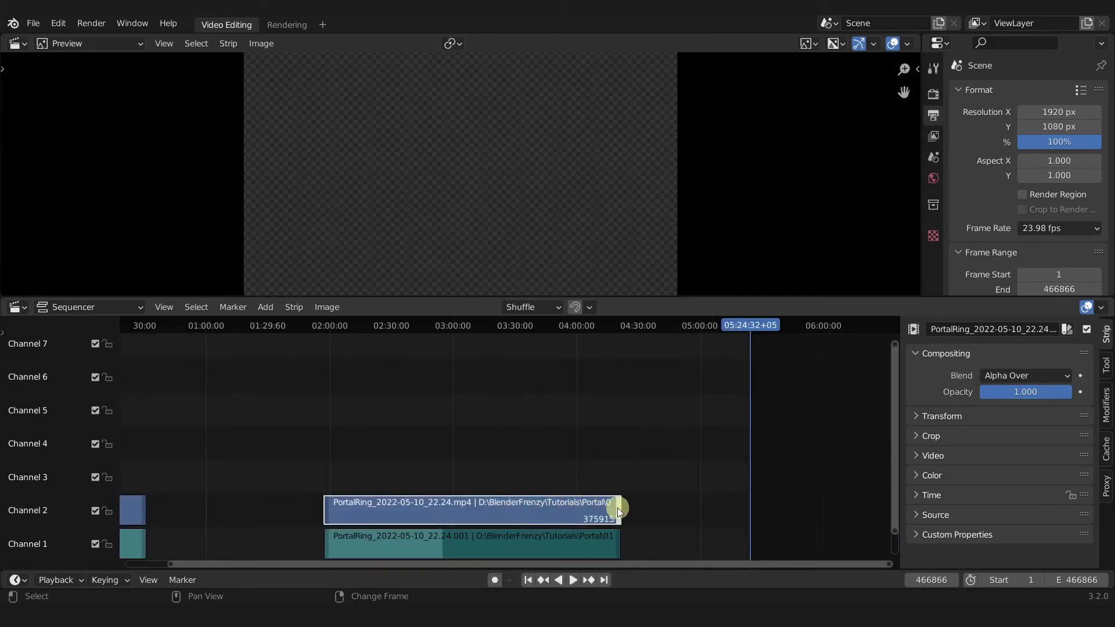
{"action": "left_click_drag", "start_coordinate": [618, 508], "coordinate": [803, 510]}
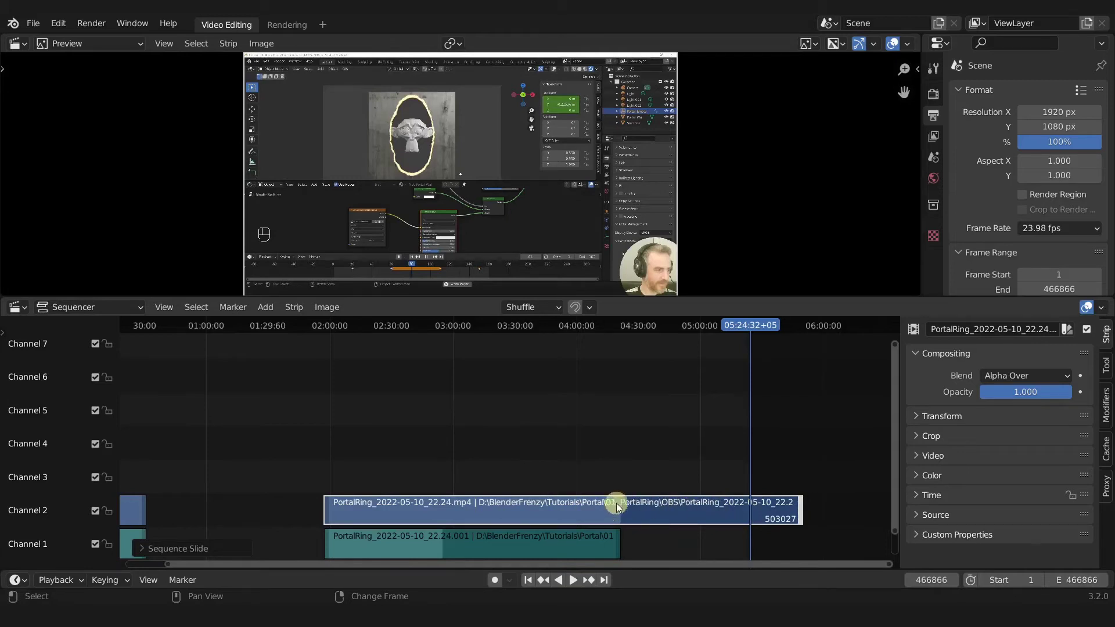
Scrub the playhead through the extended part of the PortalRing video strip, back to 04:25:00+14.
{"action": "mouse_move", "coordinate": [567, 513]}
{"action": "middle_mouse_down", "text": "ctrl"}
{"action": "mouse_move", "coordinate": [620, 495]}
{"action": "mouse_move", "coordinate": [652, 522]}
{"action": "mouse_move", "coordinate": [557, 510]}
{"action": "mouse_move", "coordinate": [577, 513]}
{"action": "middle_mouse_up", "text": "ctrl"}
{"action": "right_click_drag", "start_coordinate": [581, 447], "coordinate": [637, 429]}
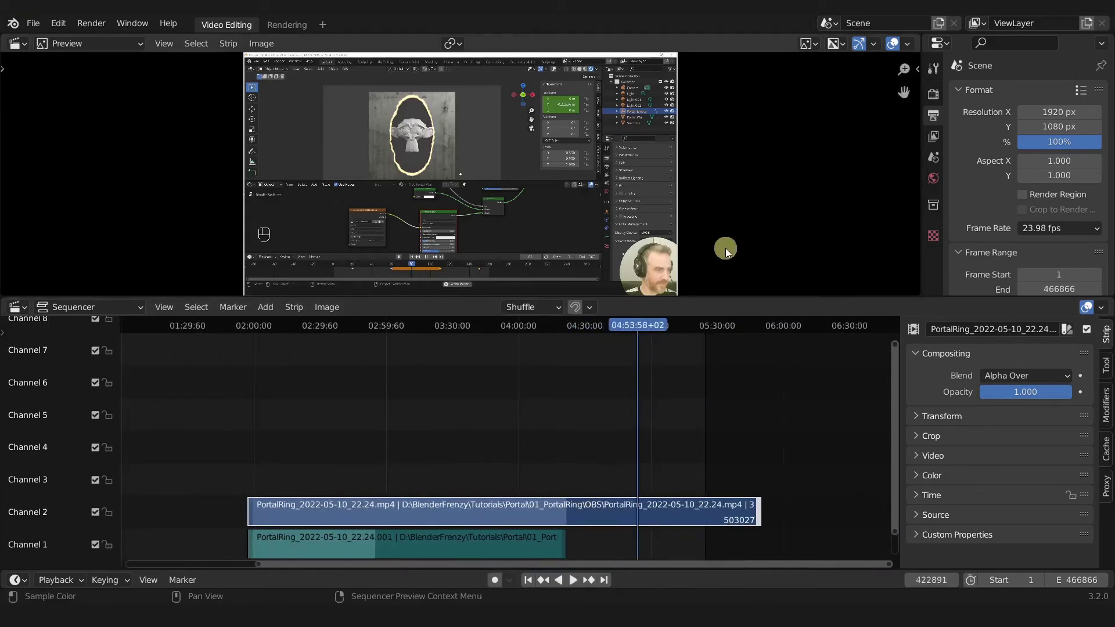
{"action": "right_click_drag", "start_coordinate": [637, 468], "coordinate": [571, 499]}
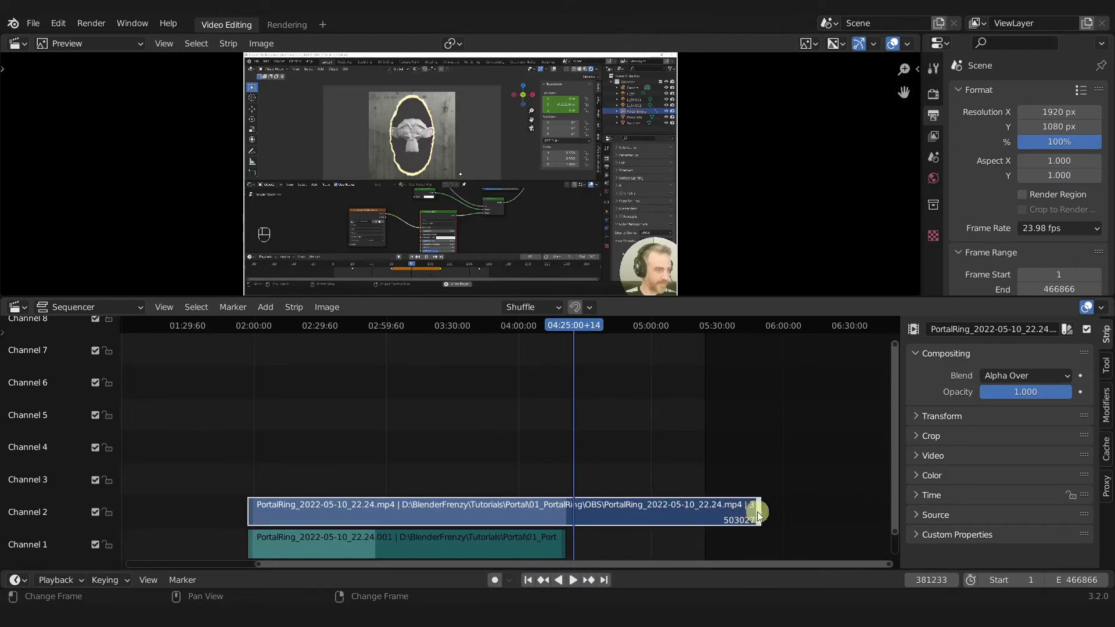
{"action": "scroll", "coordinate": [622, 507], "scroll_direction": "down", "scroll_amount": 3}
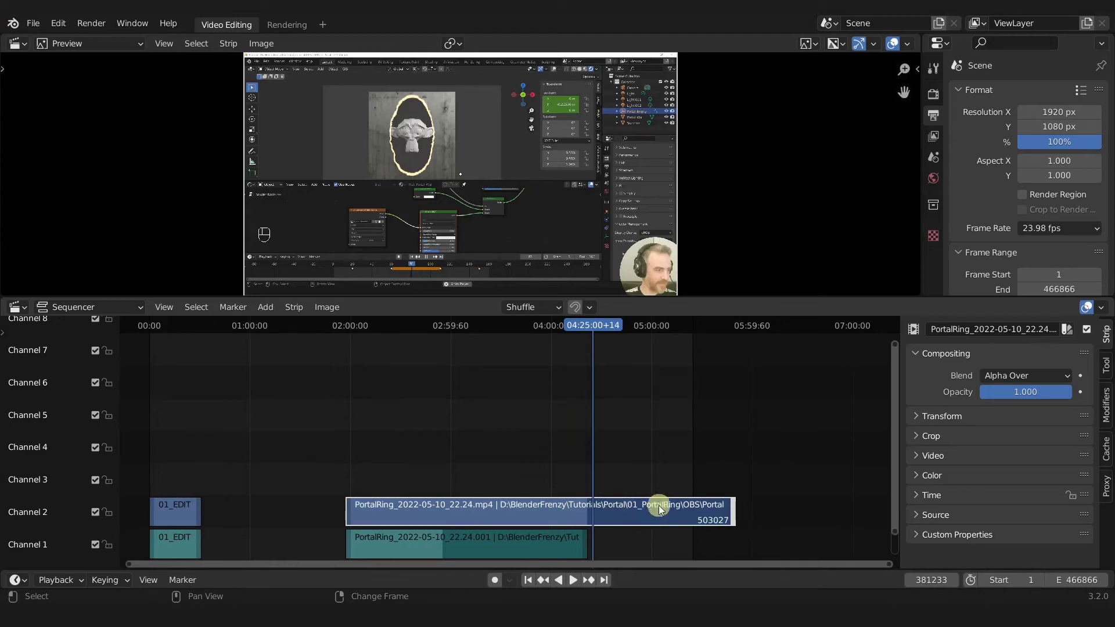
Show strip offsets in the sequencer and shorten the PortalRing video strip's end to frame 340952.
{"action": "left_click", "coordinate": [1101, 309]}
{"action": "left_click", "coordinate": [1000, 423]}
{"action": "scroll", "coordinate": [536, 506], "scroll_direction": "up", "scroll_amount": 1}
{"action": "left_click_drag", "start_coordinate": [781, 512], "coordinate": [495, 505]}
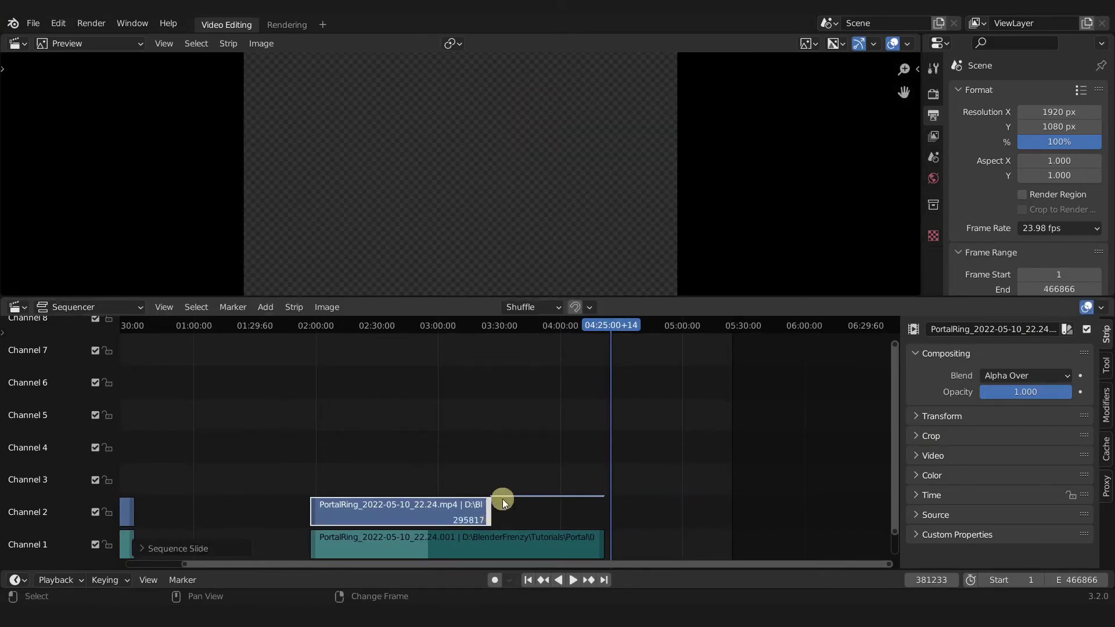
{"action": "left_click_drag", "start_coordinate": [487, 507], "coordinate": [554, 516]}
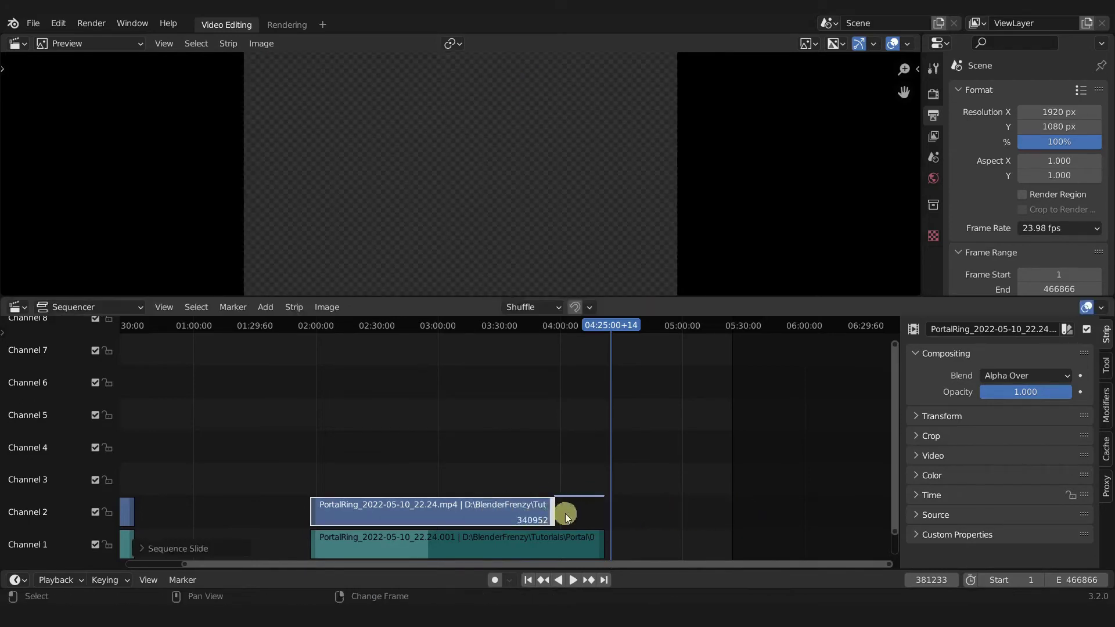
Trim the PortalRing video strip's start to frame 226123 and extend its end to frame 508361.
{"action": "left_click", "coordinate": [312, 507]}
{"action": "left_click_drag", "start_coordinate": [312, 507], "coordinate": [382, 520]}
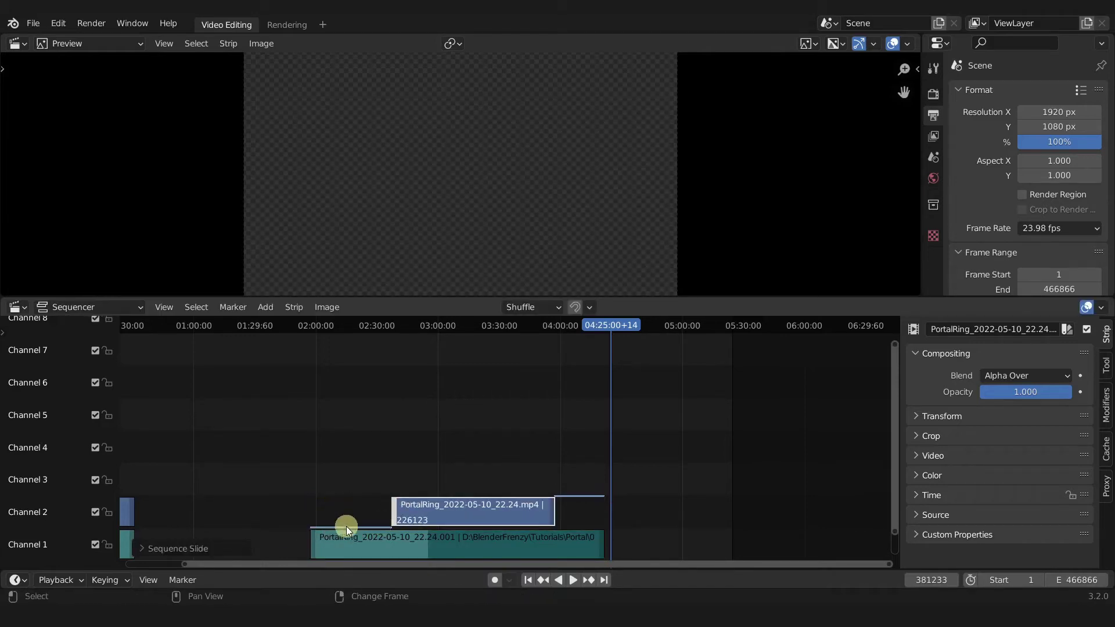
{"action": "left_click_drag", "start_coordinate": [553, 510], "coordinate": [776, 513]}
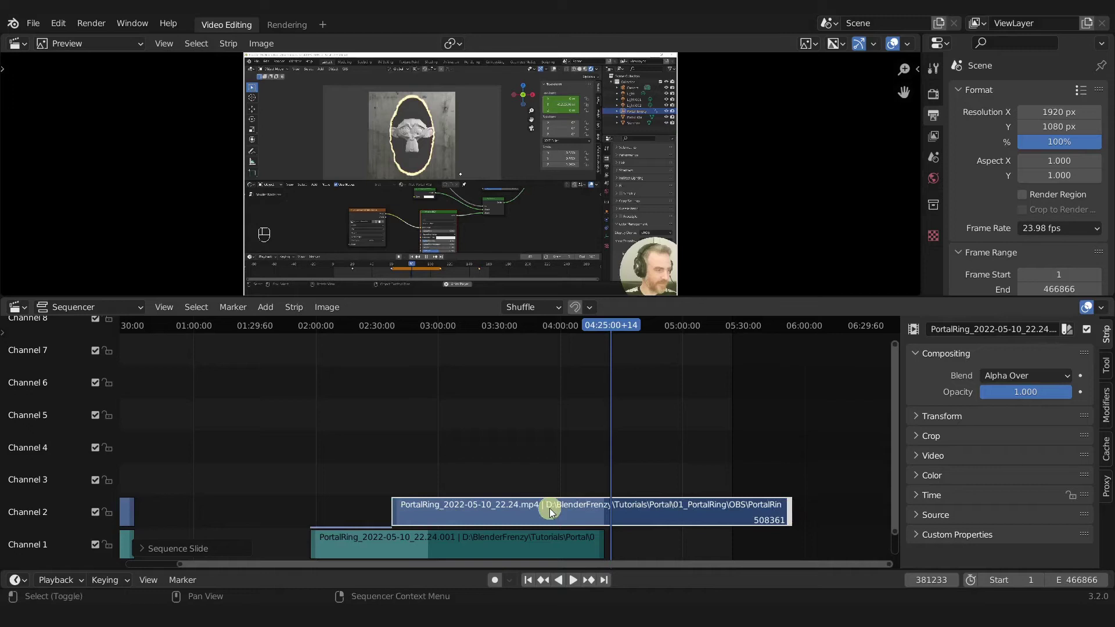
Slip the footage inside the PortalRing video strip and clear the strip's offsets.
{"action": "key", "text": "s"}
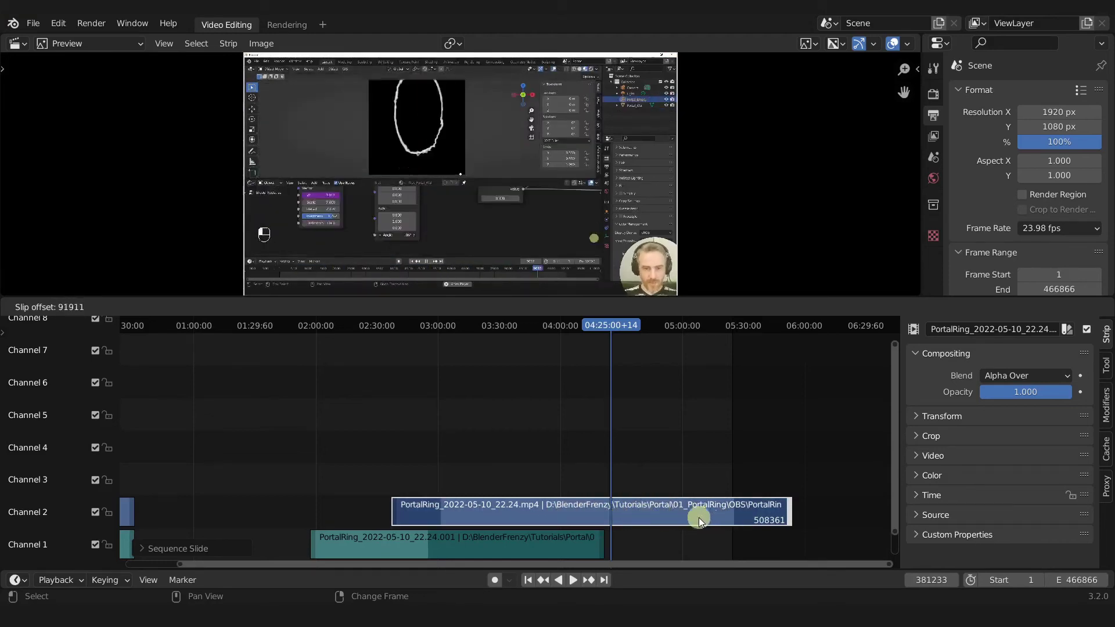
{"action": "left_click", "coordinate": [451, 503]}
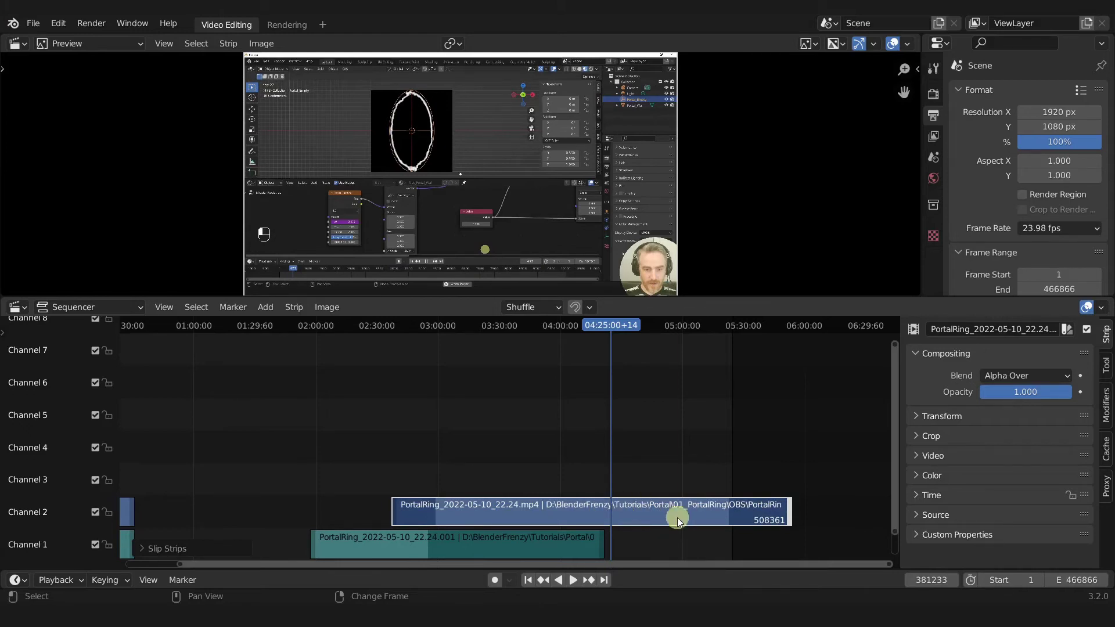
{"action": "key", "text": "ctrl+z"}
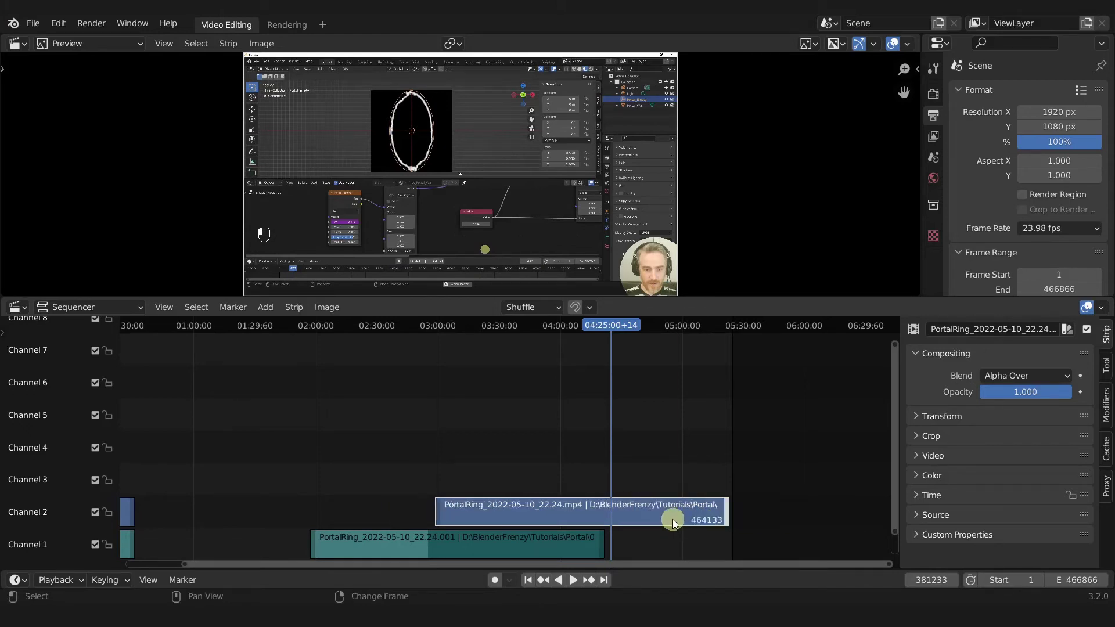
Slide the PortalRing video strip slightly earlier and trim the end of its audio strip to frame 251490.
{"action": "left_click_drag", "start_coordinate": [593, 516], "coordinate": [568, 511]}
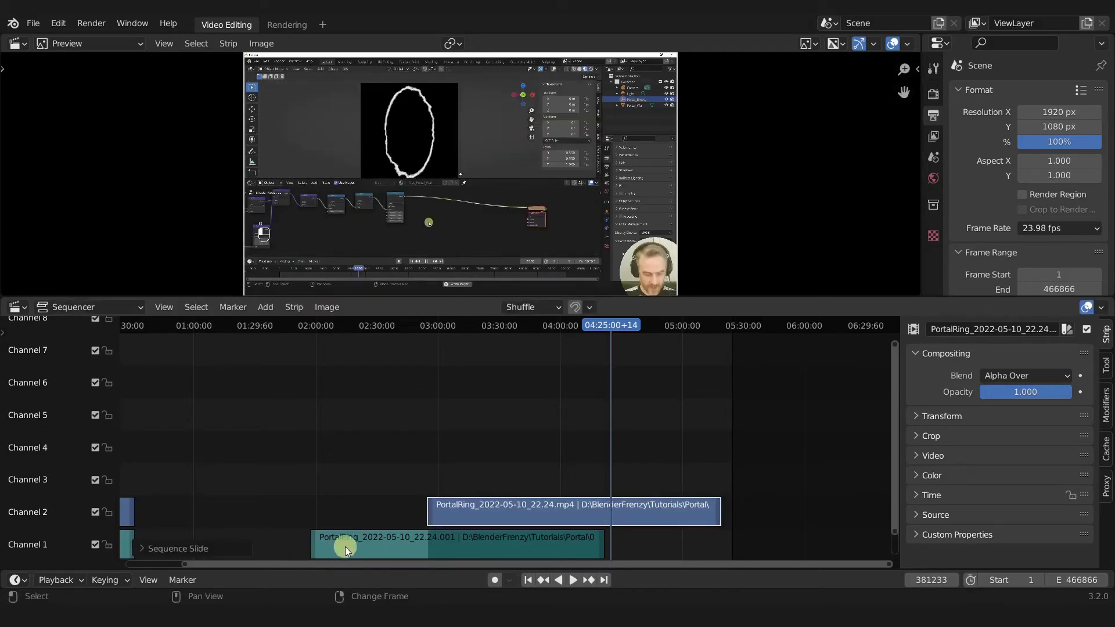
{"action": "left_click", "coordinate": [601, 544]}
{"action": "left_click_drag", "start_coordinate": [601, 545], "coordinate": [366, 540]}
{"action": "left_click", "coordinate": [406, 553]}
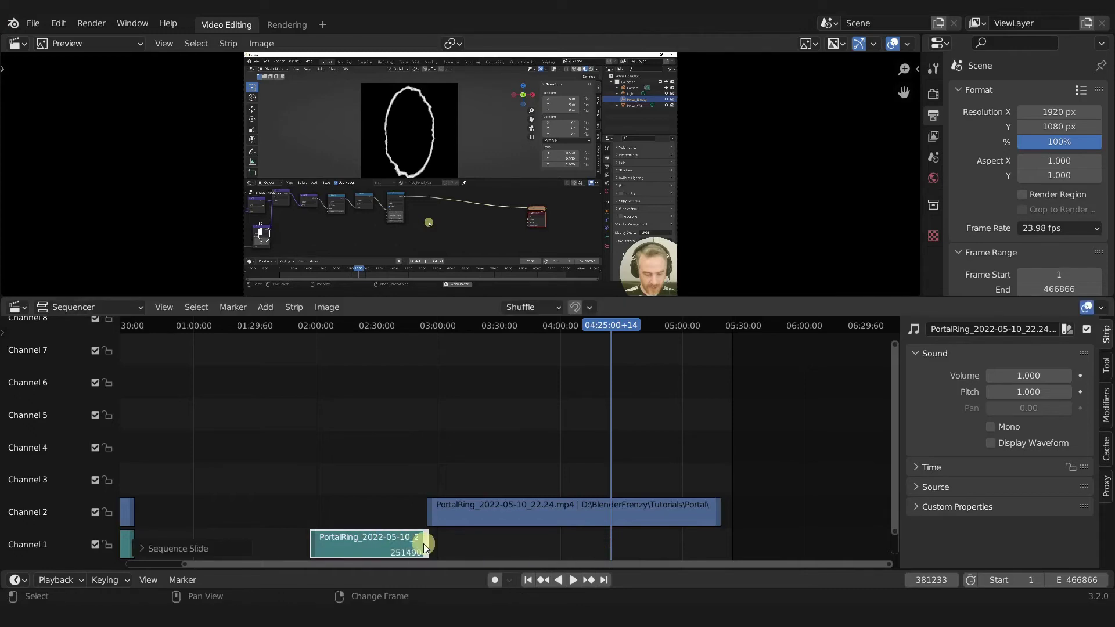
Try to extend the end of the PortalRing audio strip in channel 1 beyond frame 251490.
{"action": "left_click", "coordinate": [428, 544]}
{"action": "left_click_drag", "start_coordinate": [425, 541], "coordinate": [461, 544]}
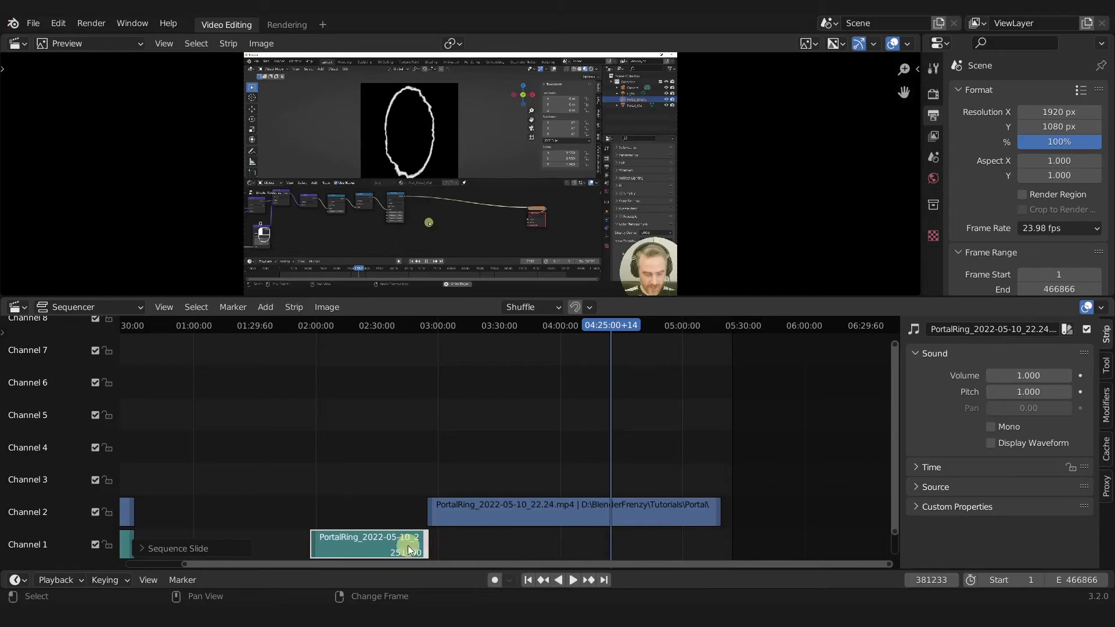
{"action": "left_click_drag", "start_coordinate": [424, 545], "coordinate": [509, 542]}
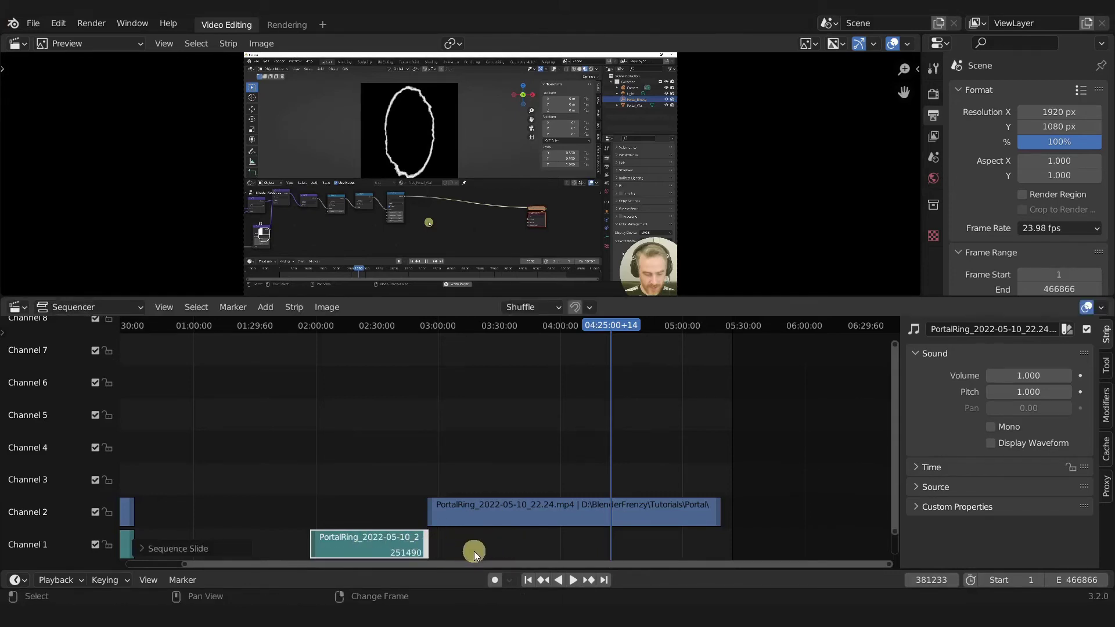
Delete the edited PortalRing video and audio strips and import the PortalRing movie again.
{"action": "left_click_drag", "start_coordinate": [372, 466], "coordinate": [494, 546]}
{"action": "key", "text": "Delete"}
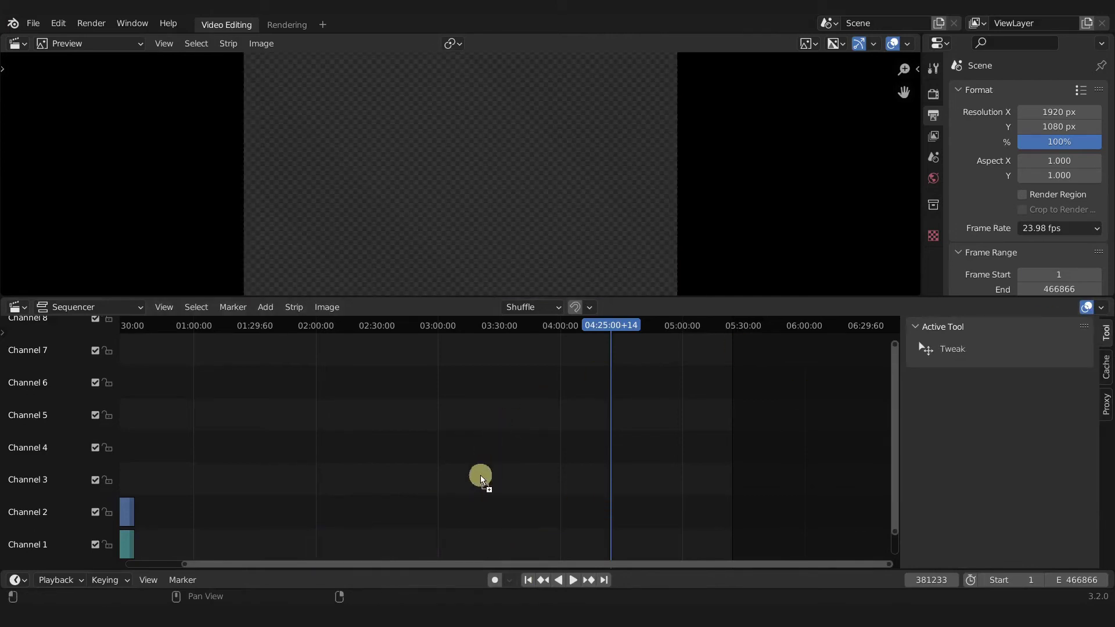
{"action": "key", "text": "ctrl+z"}
Slide the newly imported PortalRing strips along channels 1 and 2 so they span the playhead at 04:25:00+14.
{"action": "key", "text": "g"}
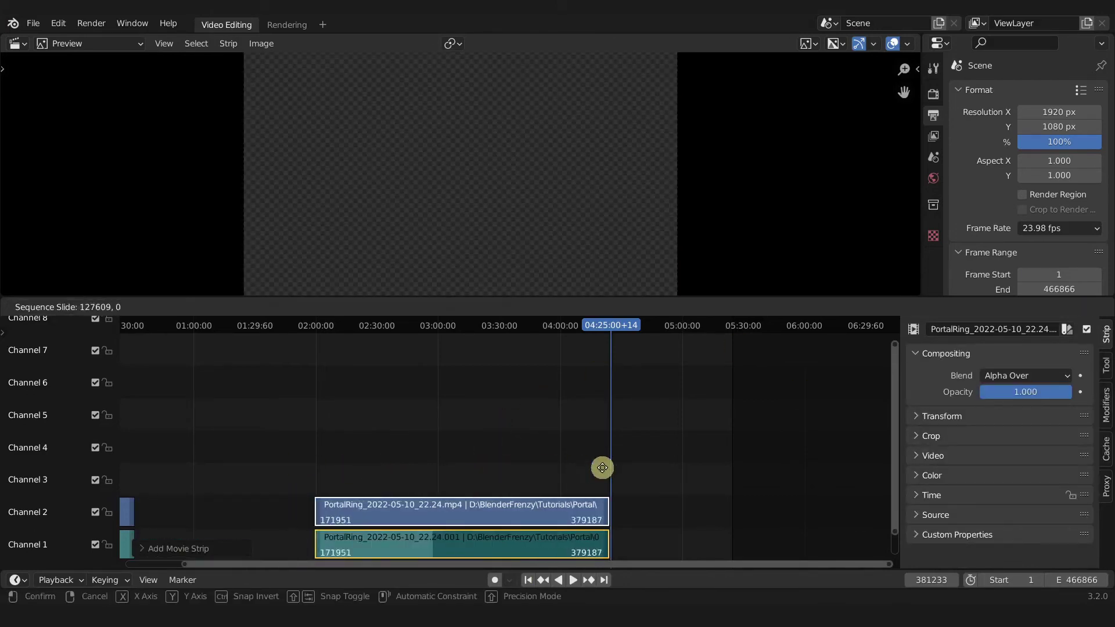
{"action": "left_click", "coordinate": [627, 465]}
{"action": "middle_click_drag", "start_coordinate": [627, 465], "coordinate": [599, 467], "text": "ctrl"}
{"action": "scroll", "coordinate": [597, 460], "scroll_direction": "left", "scroll_amount": 3, "text": "ctrl"}
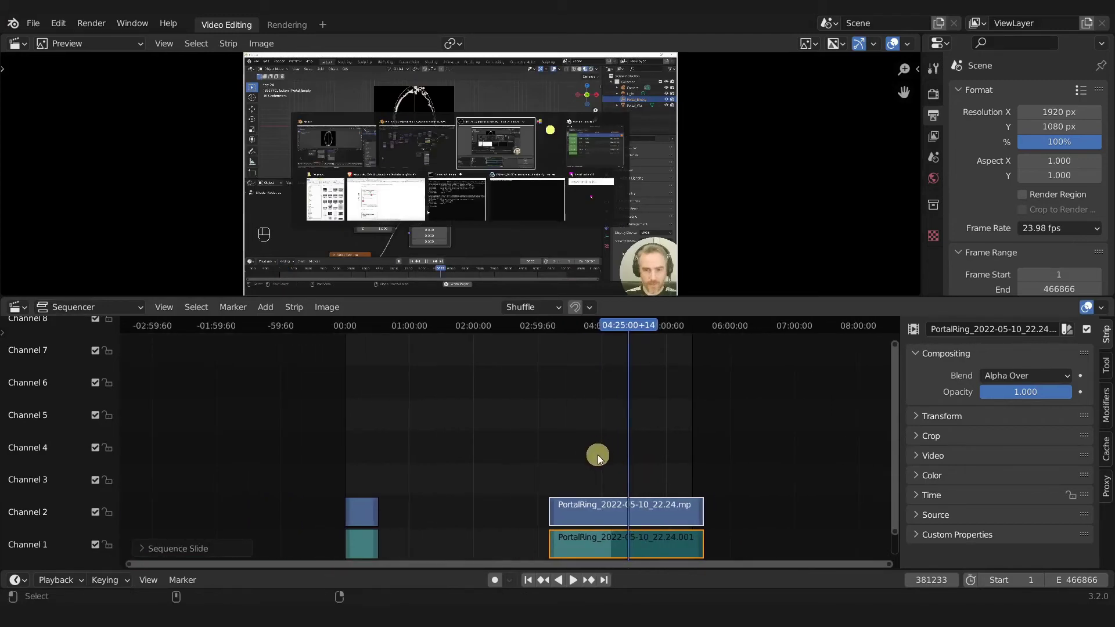
Reload the PortalRing strips with adjusted length, and select the audio strip and the video strip in turn.
{"action": "key", "text": "shift+alt+r"}
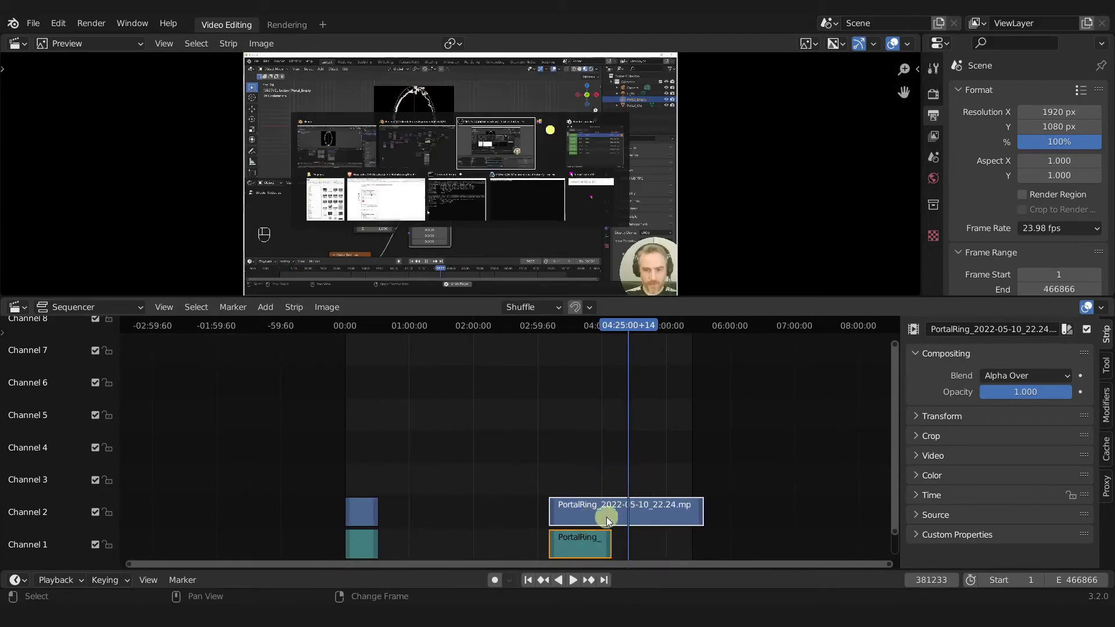
{"action": "left_click", "coordinate": [594, 538]}
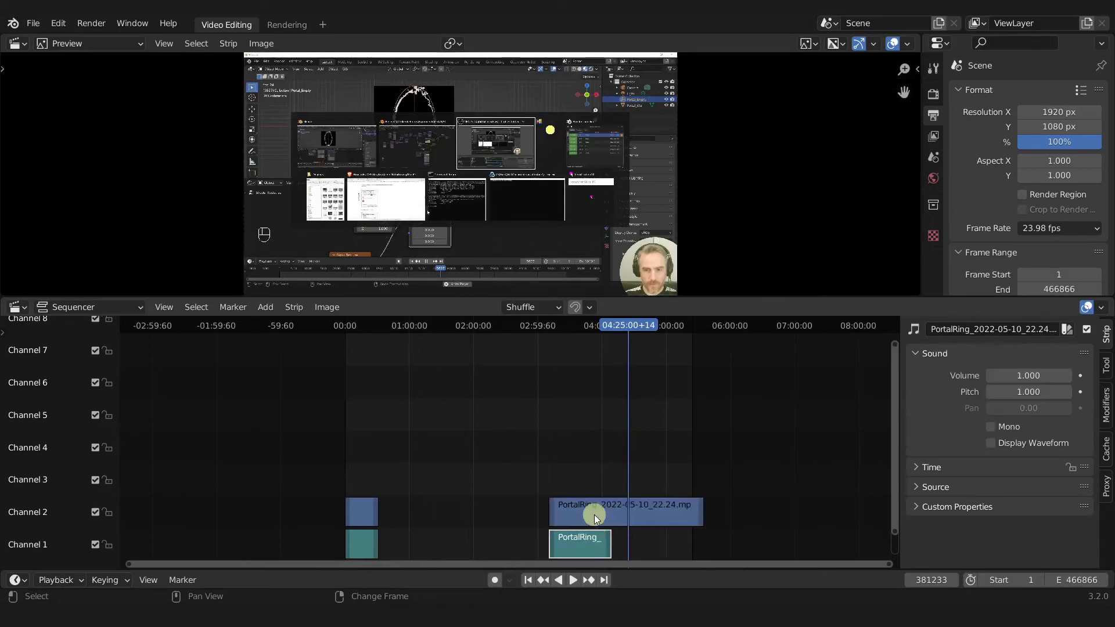
{"action": "left_click", "coordinate": [594, 510]}
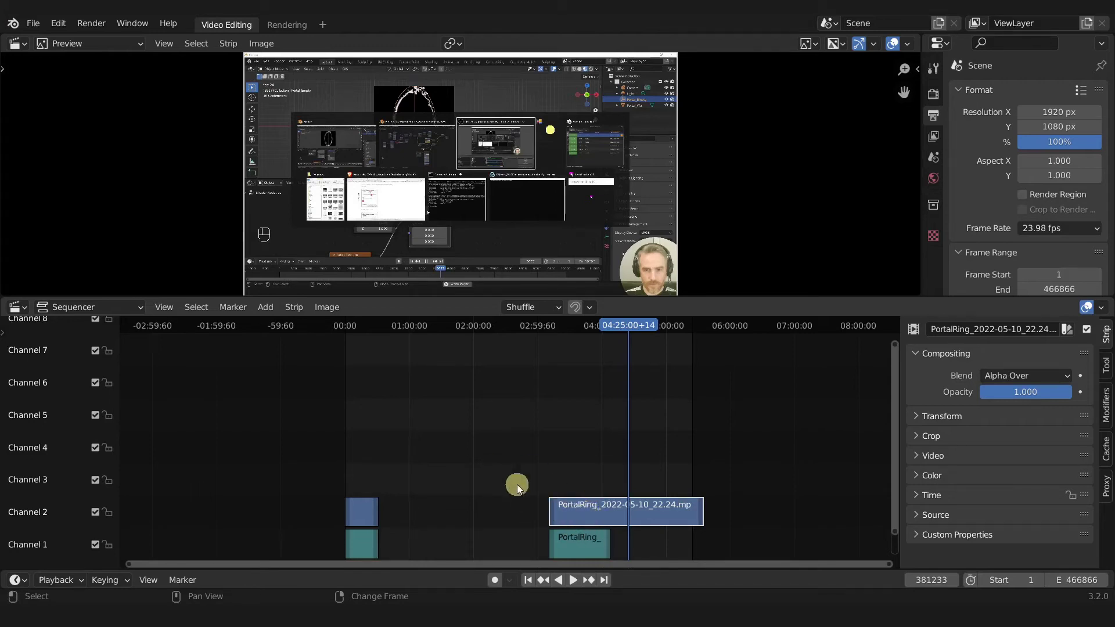
{"action": "left_click_drag", "start_coordinate": [349, 475], "coordinate": [425, 552]}
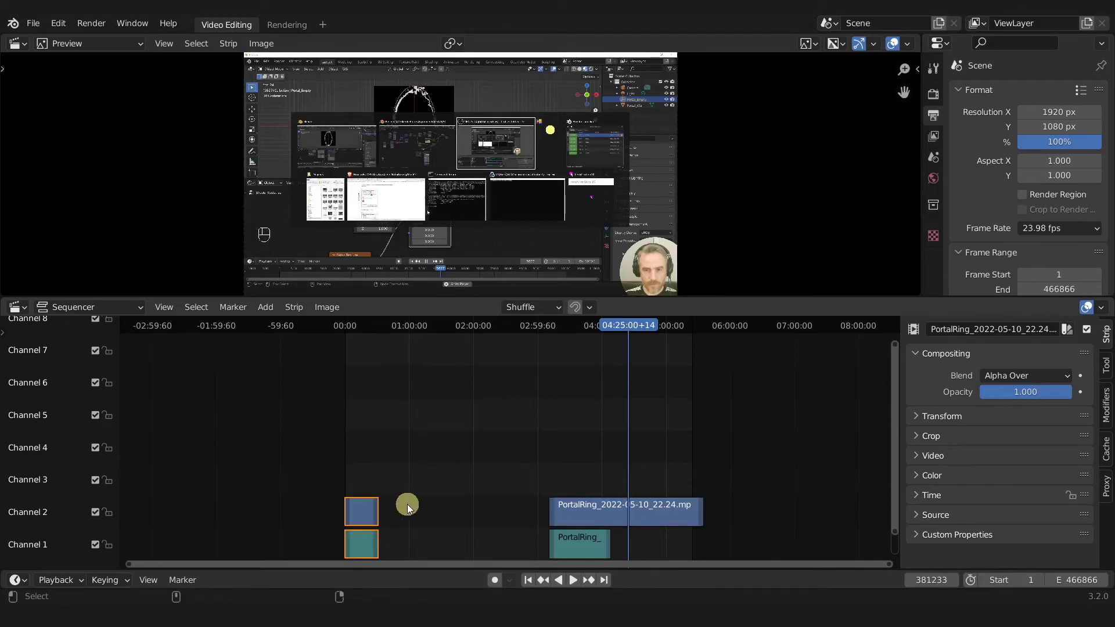
{"action": "left_click", "coordinate": [464, 467]}
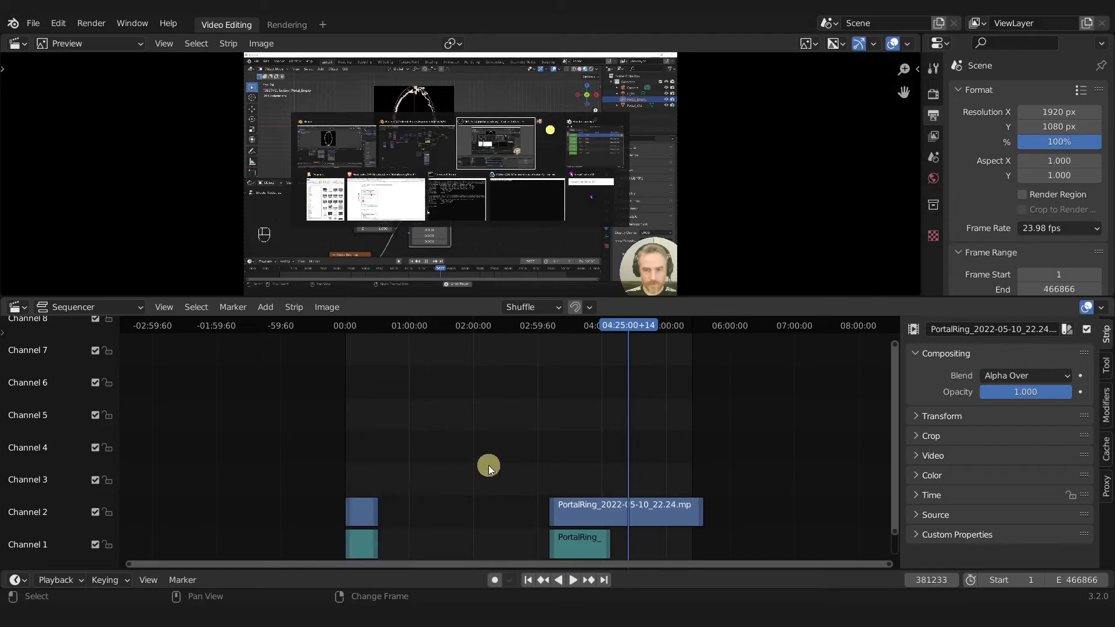
Set the scene frame rate to 60 fps and select the PortalRing video and audio strips in turn.
{"action": "left_click", "coordinate": [1058, 226]}
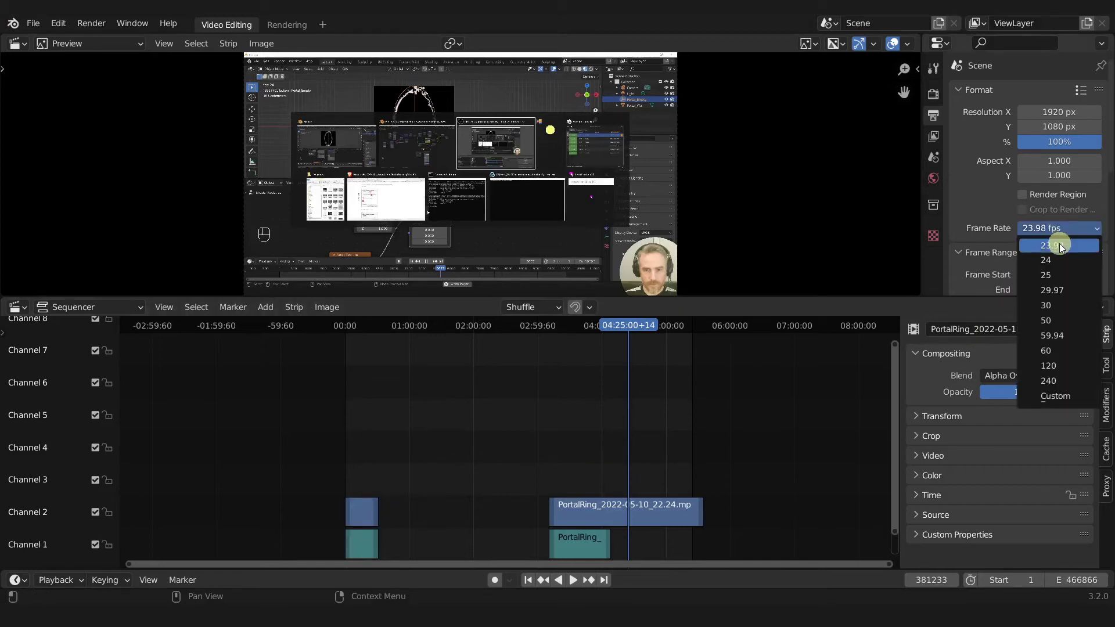
{"action": "left_click", "coordinate": [1048, 350]}
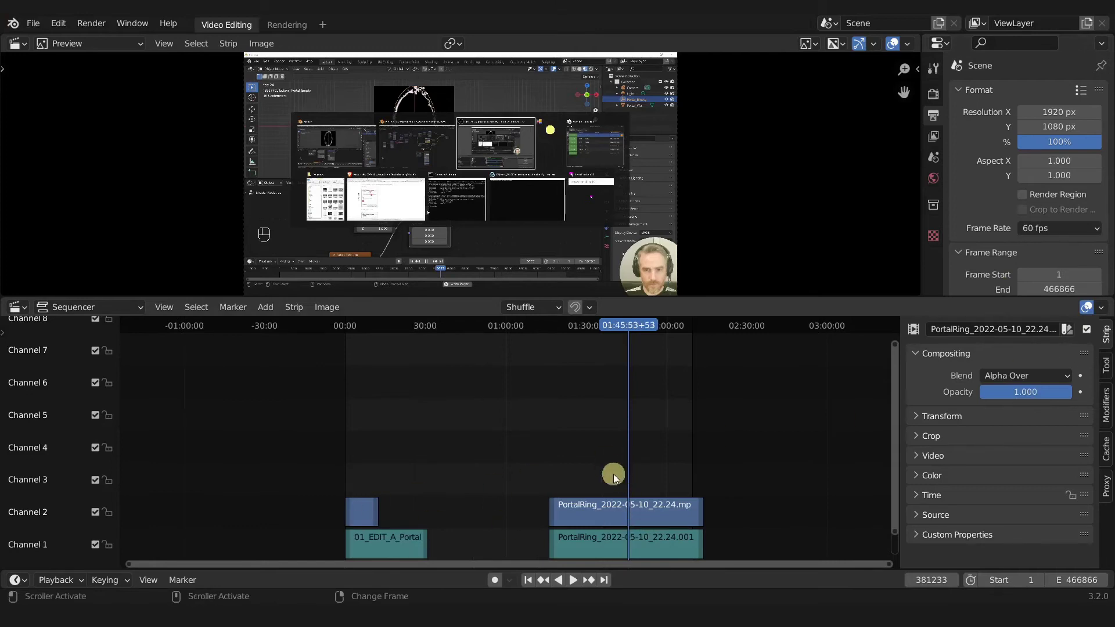
{"action": "left_click", "coordinate": [611, 524]}
{"action": "left_click", "coordinate": [609, 519]}
{"action": "left_click_drag", "start_coordinate": [346, 482], "coordinate": [440, 541]}
{"action": "left_click", "coordinate": [581, 510]}
{"action": "left_click", "coordinate": [587, 541]}
{"action": "left_click", "coordinate": [597, 510]}
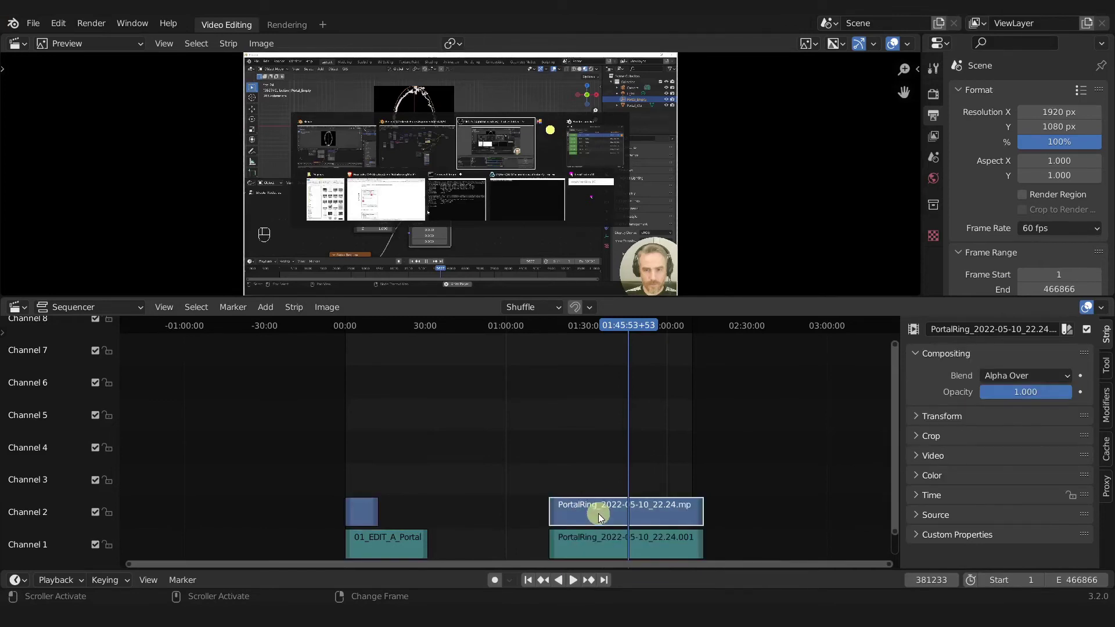
Delete the 01_EDIT_A_Portal video and audio strips at the start of the timeline and import that movie again.
{"action": "left_click", "coordinate": [365, 505]}
{"action": "left_click", "coordinate": [374, 549]}
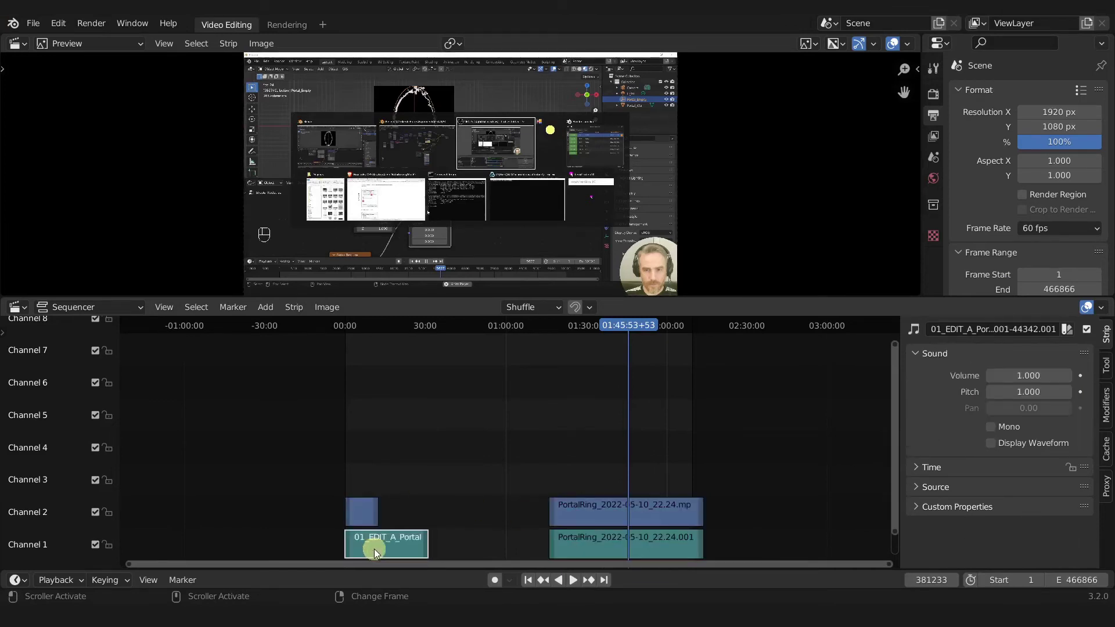
{"action": "left_click", "coordinate": [350, 505]}
{"action": "left_click", "coordinate": [399, 537], "text": "shift"}
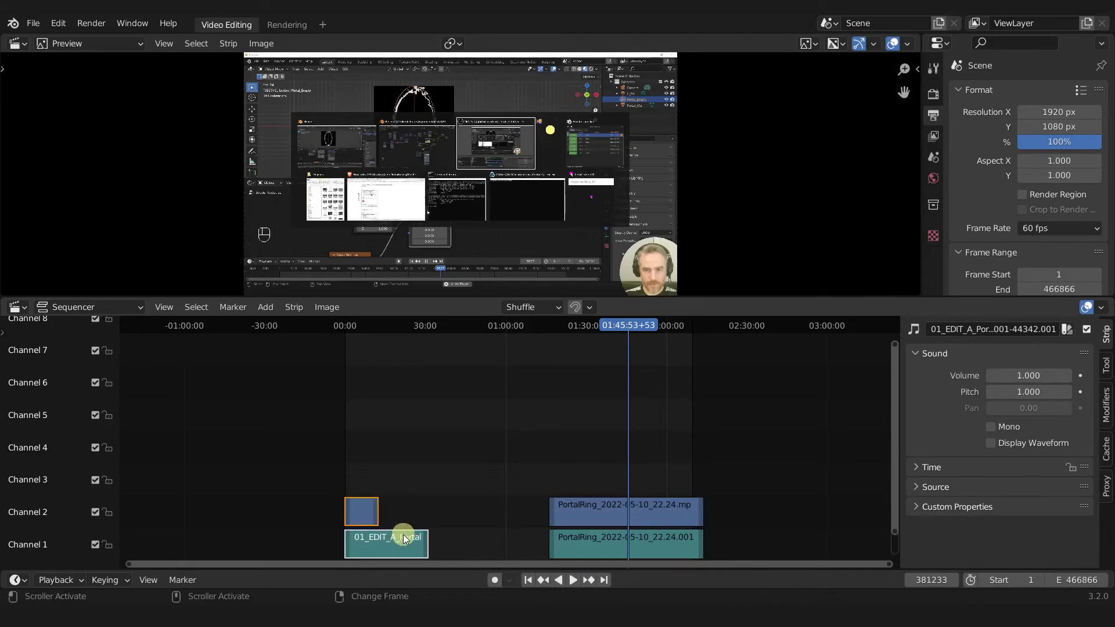
{"action": "key", "text": "Delete"}
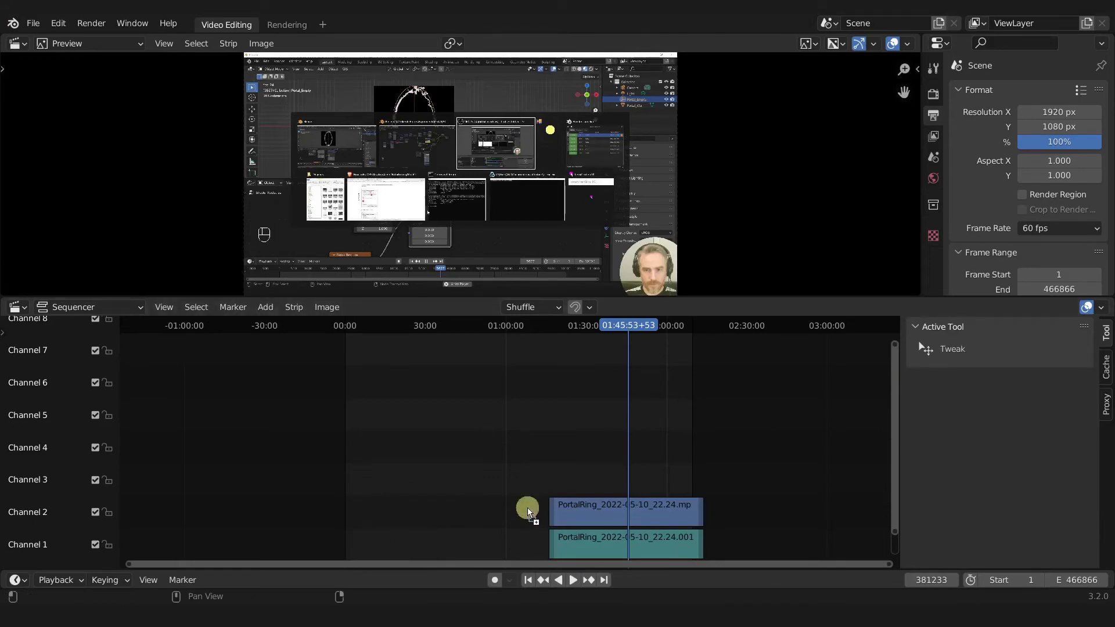
{"action": "key", "text": "ctrl+z"}
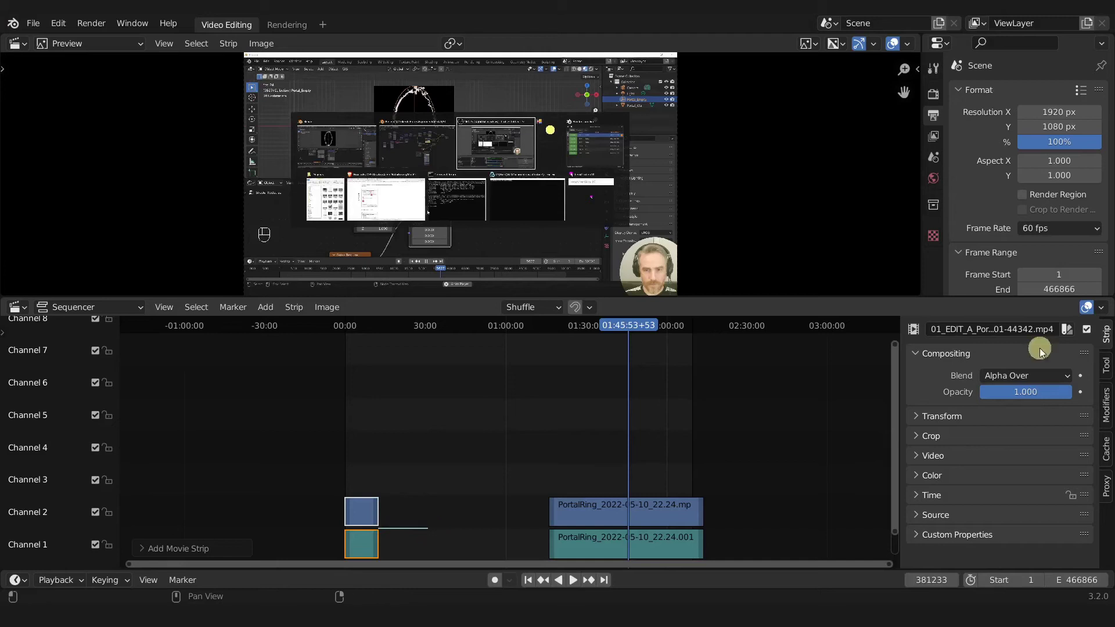
Turn off the strip offset overlay and play back the 01_EDIT_A_Portal strips from about 06:17.
{"action": "left_click", "coordinate": [1101, 307]}
{"action": "left_click", "coordinate": [1018, 426]}
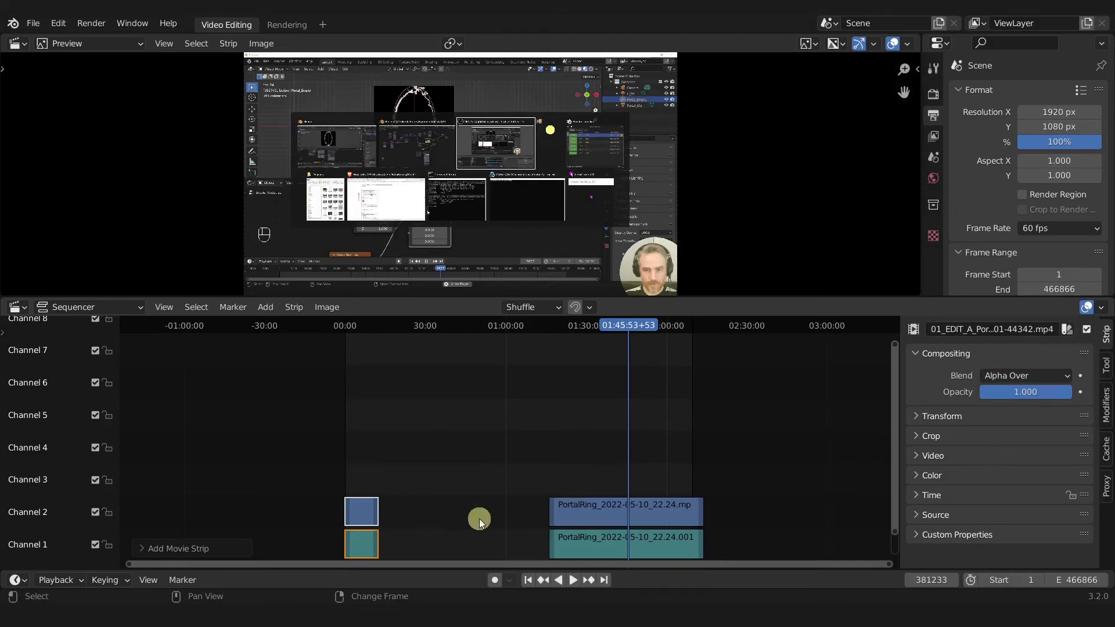
{"action": "right_click", "coordinate": [362, 465]}
{"action": "key", "text": "space"}
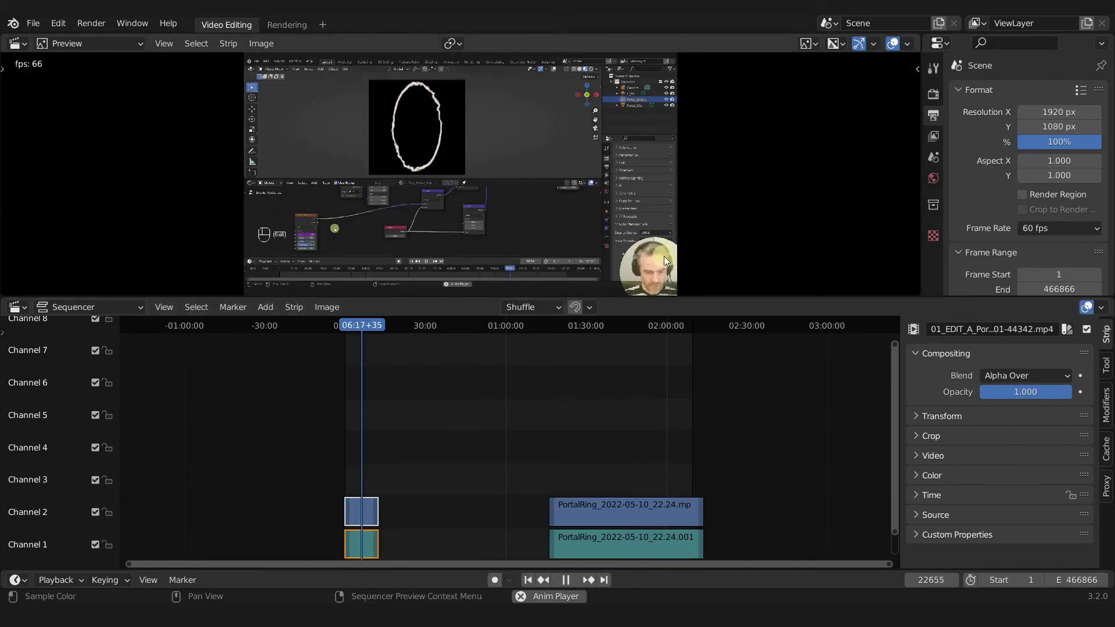
{"action": "key", "text": "space"}
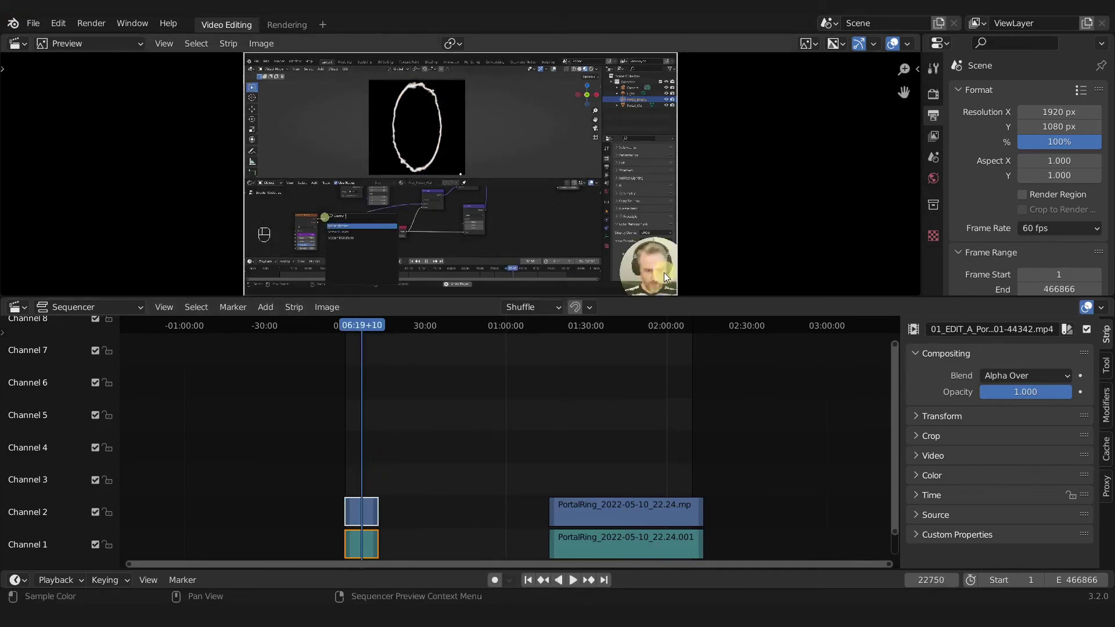
{"action": "key", "text": "space"}
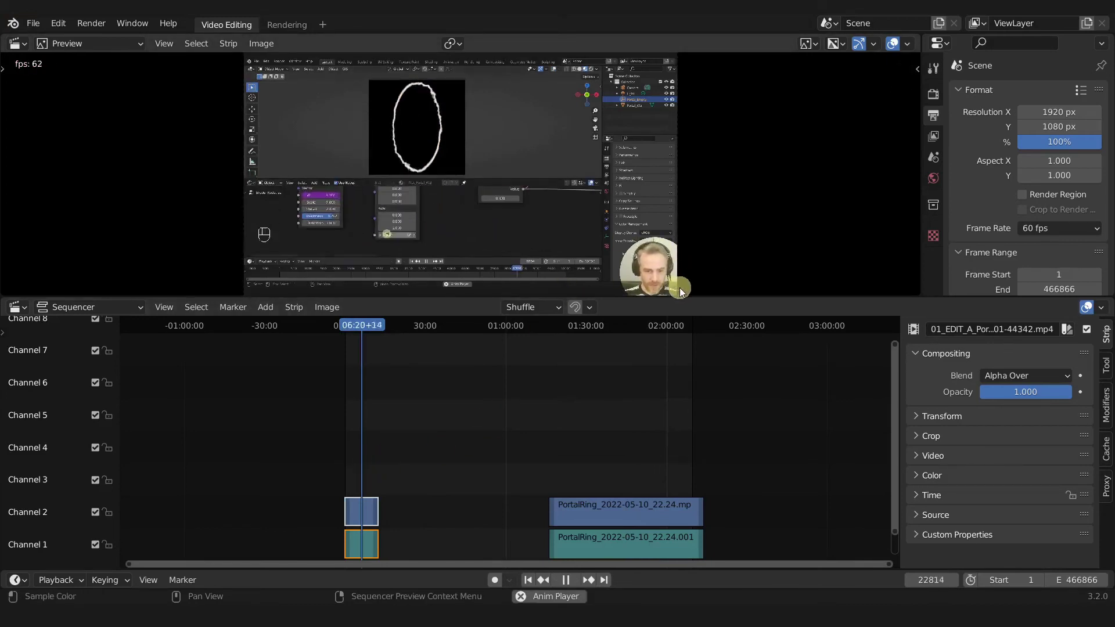
{"action": "key", "text": "space"}
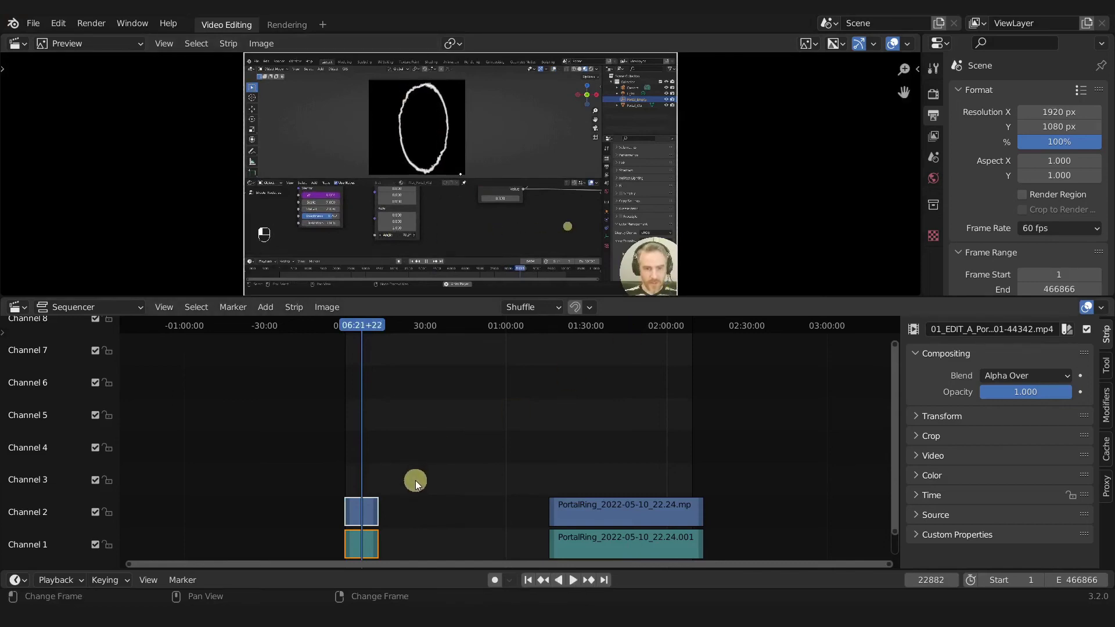
Select all four strips, bring the 01_EDIT_A_Portal audio to its full length and refresh the sequencer.
{"action": "left_click_drag", "start_coordinate": [322, 461], "coordinate": [622, 545]}
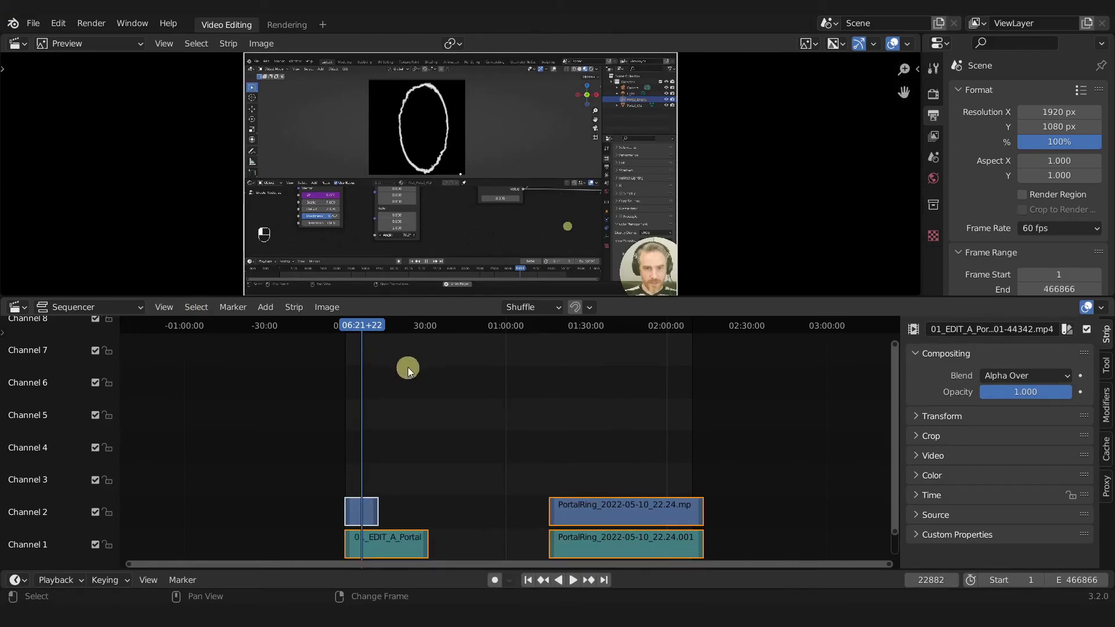
{"action": "left_click", "coordinate": [164, 308]}
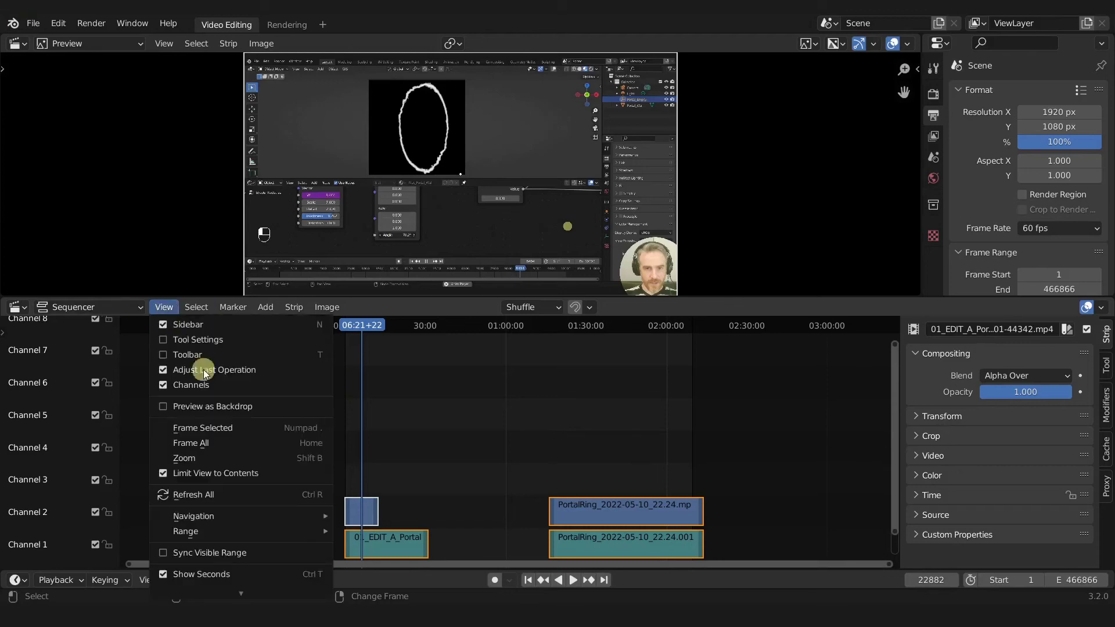
{"action": "left_click", "coordinate": [213, 494]}
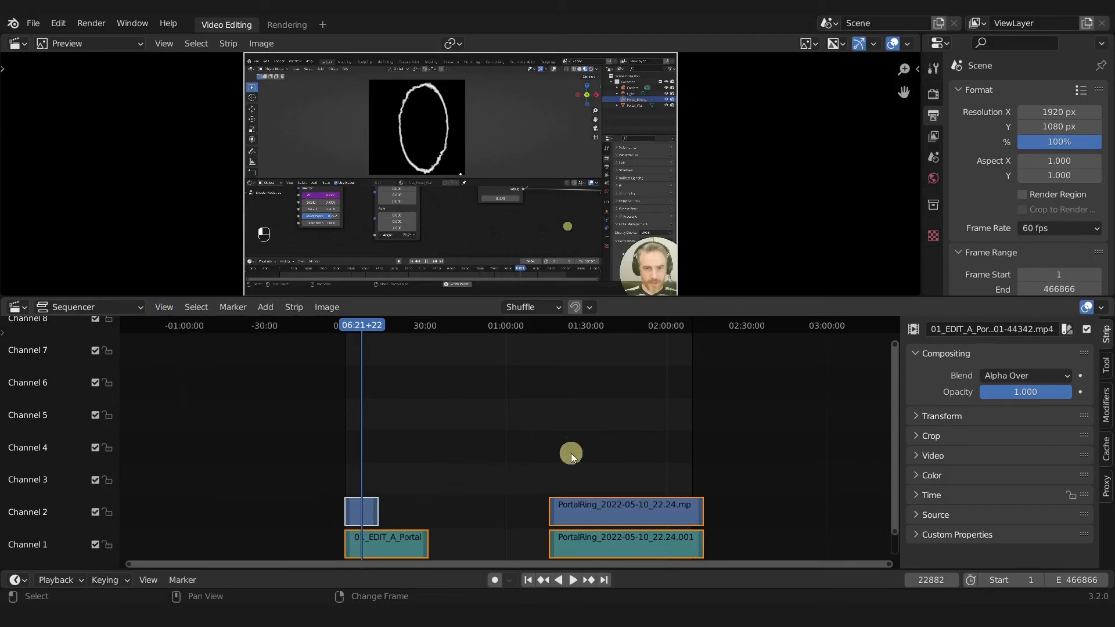
Display audio waveforms on all sound strips and move all strips up to channels 3 and 4.
{"action": "left_click", "coordinate": [585, 469]}
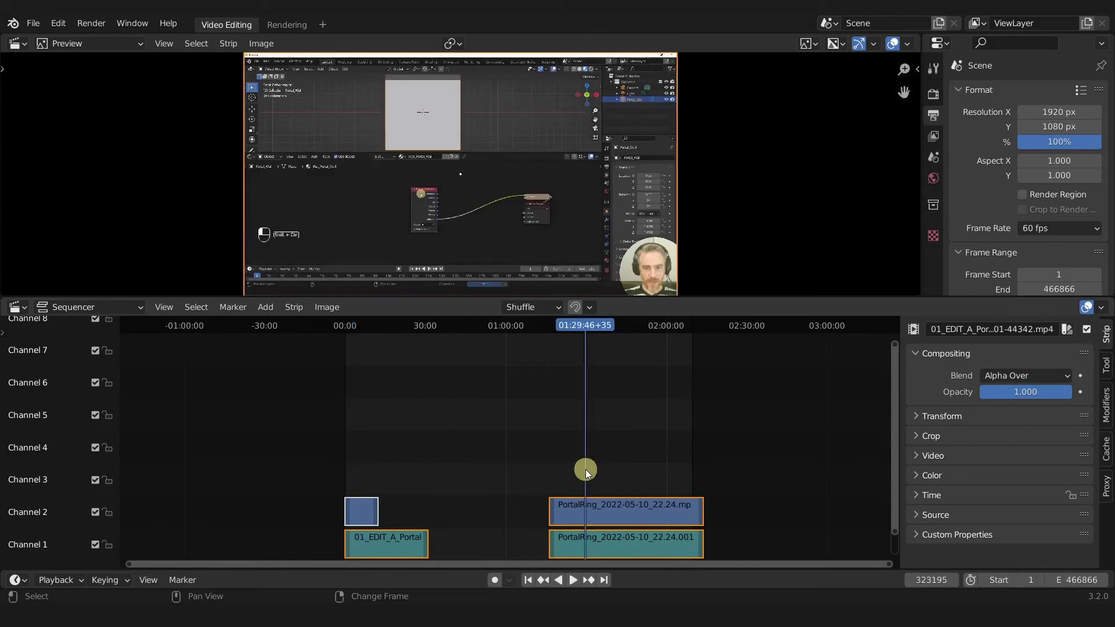
{"action": "left_click", "coordinate": [1101, 308]}
{"action": "left_click", "coordinate": [1030, 493]}
{"action": "left_click", "coordinate": [1023, 523]}
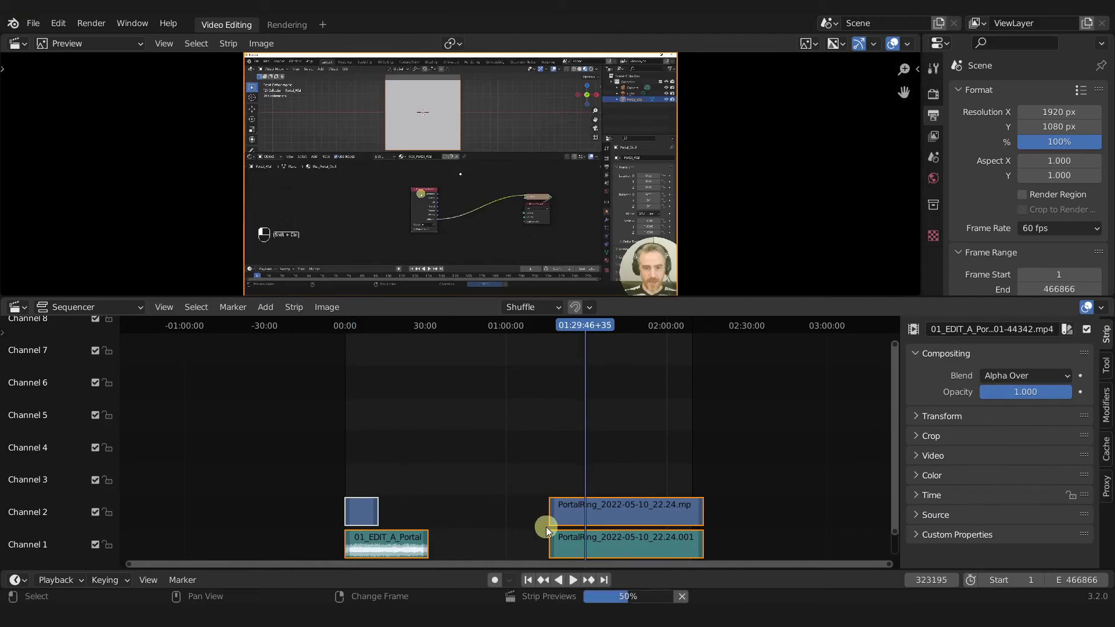
{"action": "middle_click_drag", "start_coordinate": [642, 550], "coordinate": [549, 530]}
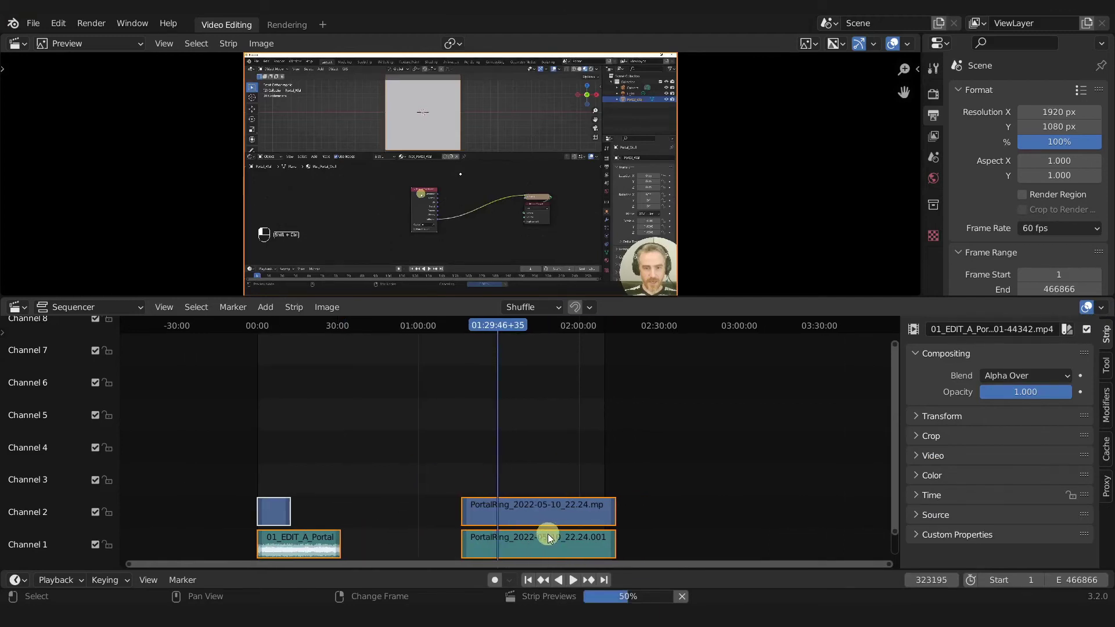
{"action": "left_click_drag", "start_coordinate": [271, 452], "coordinate": [516, 482]}
Play back the PortalRing strips from about 01:29:42 and again from about 01:44:35 to check audio and video sync.
{"action": "middle_click_drag", "start_coordinate": [539, 503], "coordinate": [480, 382], "text": "ctrl"}
{"action": "right_click", "coordinate": [473, 376]}
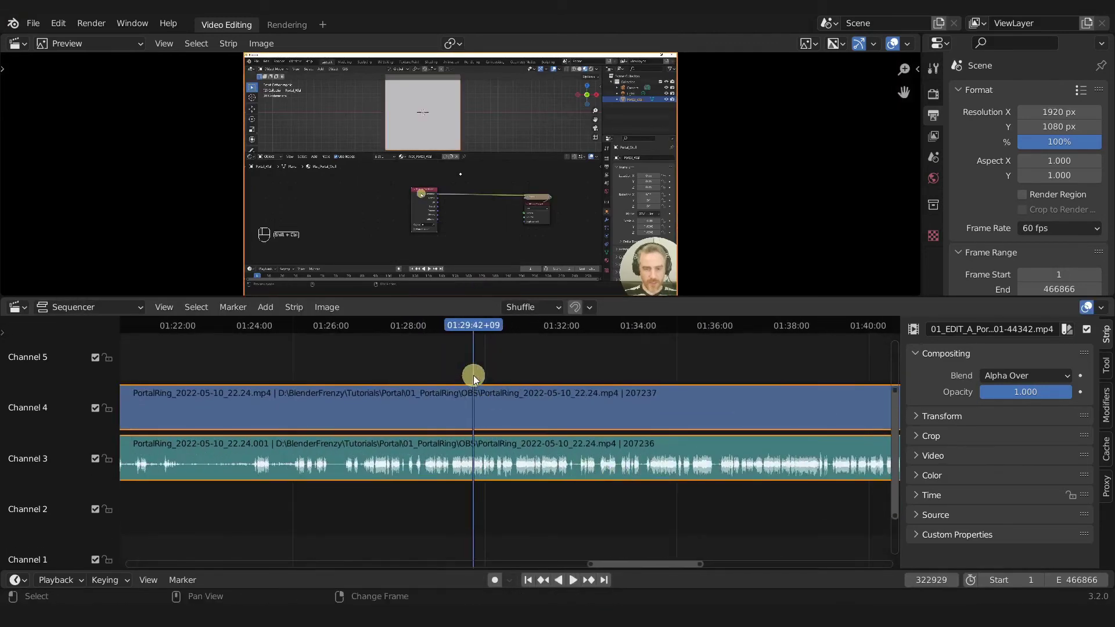
{"action": "key", "text": "space"}
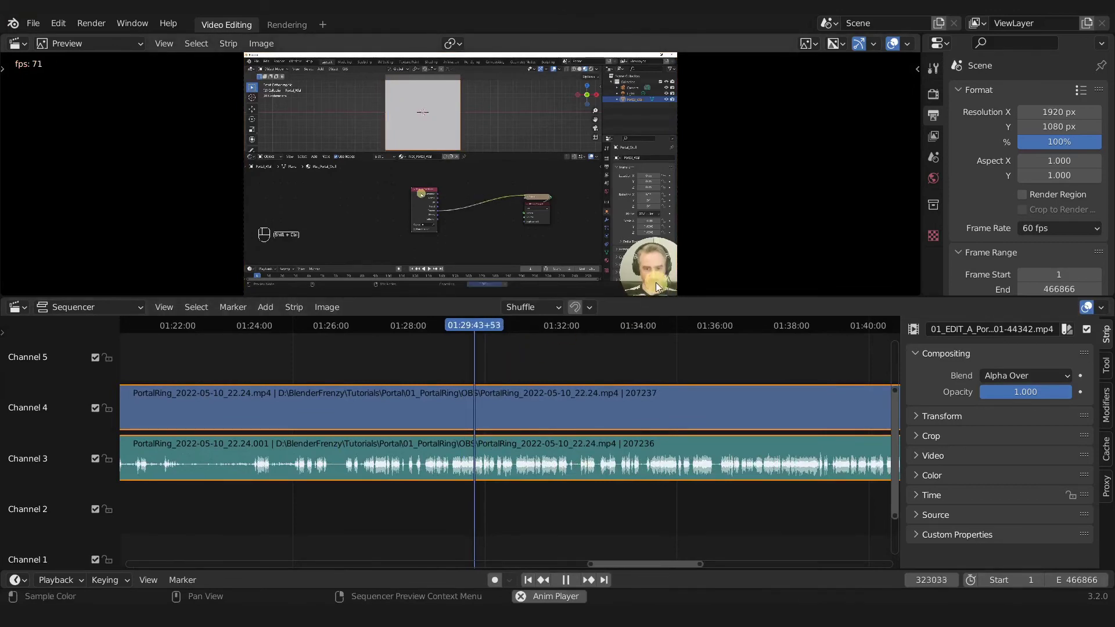
{"action": "key", "text": "space"}
{"action": "middle_click_drag", "start_coordinate": [671, 409], "coordinate": [428, 441], "text": "ctrl"}
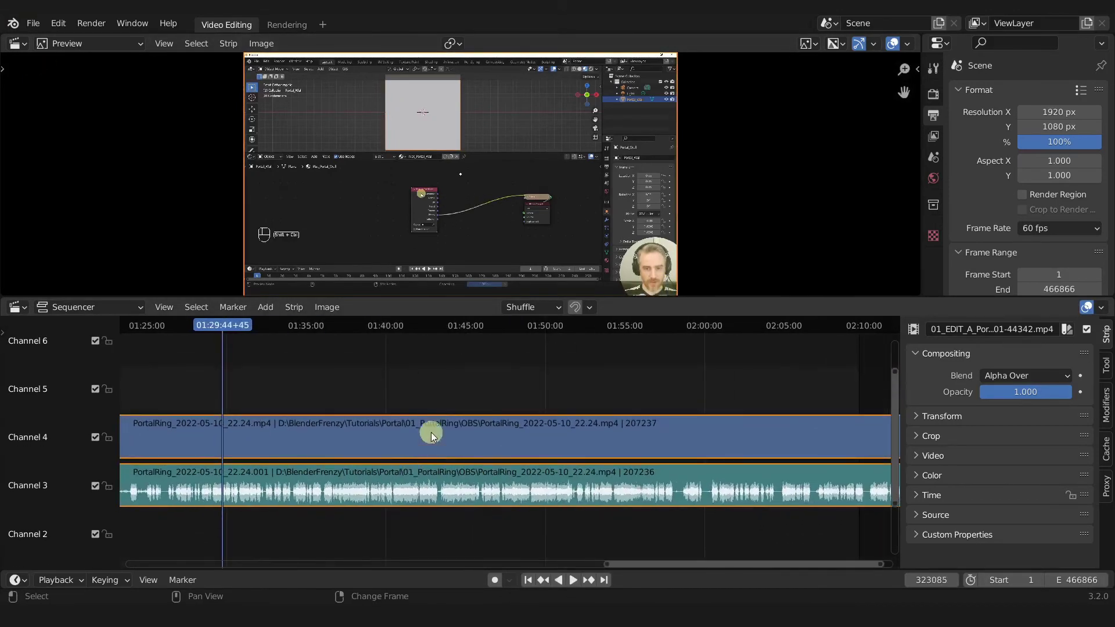
{"action": "right_click", "coordinate": [458, 402]}
{"action": "key", "text": "space"}
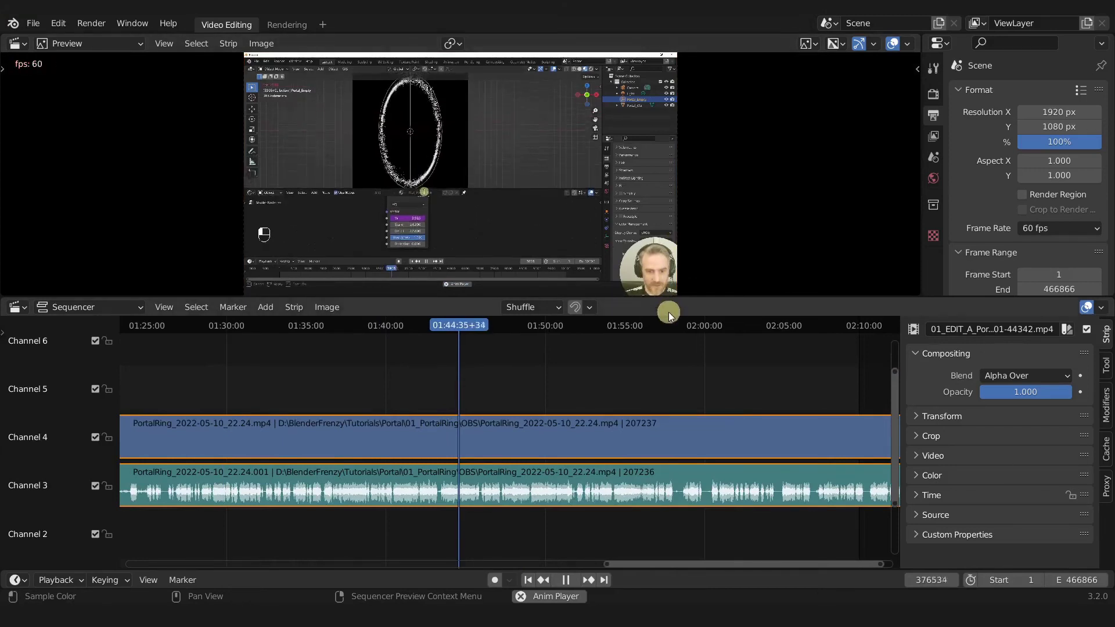
{"action": "key", "text": "space"}
Add a Speed effect strip to the 01_EDIT_A_Portal video strip in channel 4.
{"action": "key", "text": "Home"}
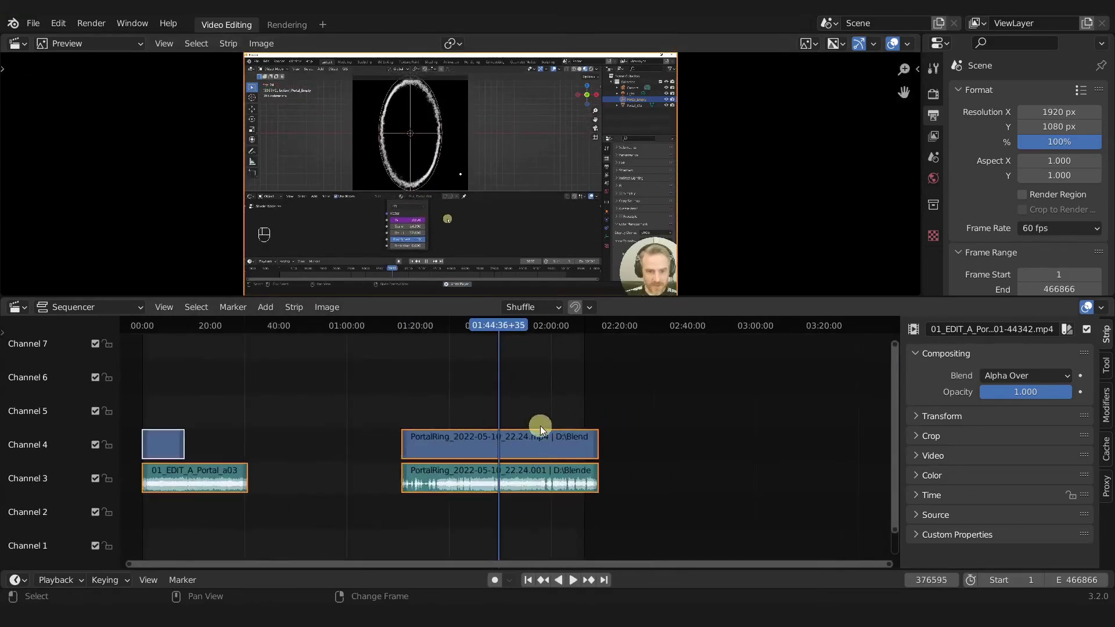
{"action": "scroll", "coordinate": [472, 393], "scroll_direction": "left", "scroll_amount": 5, "text": "ctrl"}
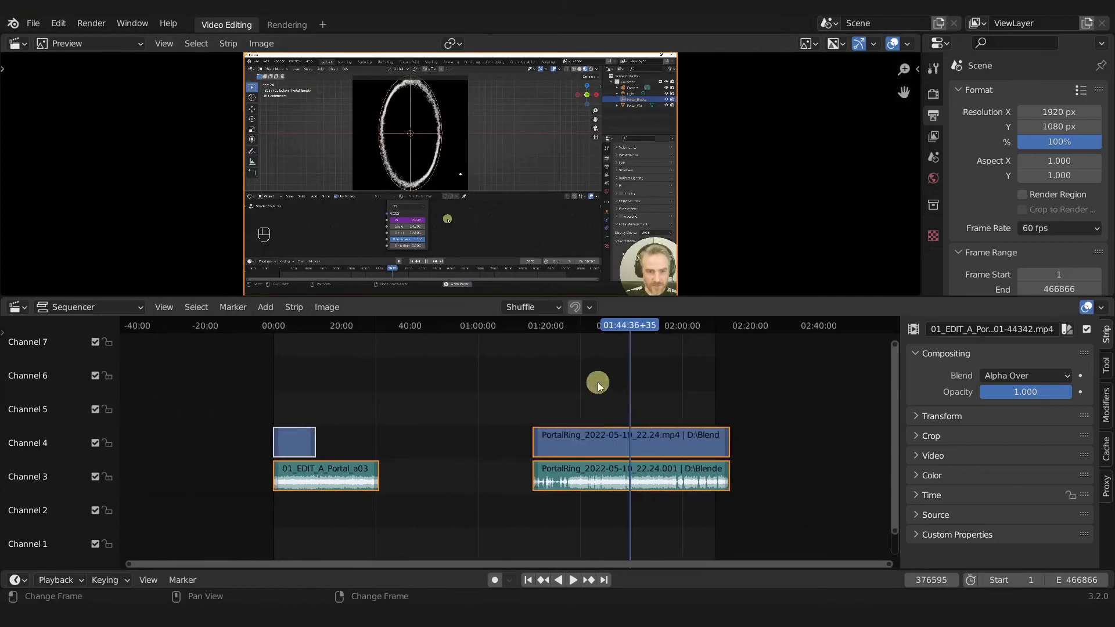
{"action": "scroll", "coordinate": [558, 447], "scroll_direction": "left", "scroll_amount": 3, "text": "ctrl"}
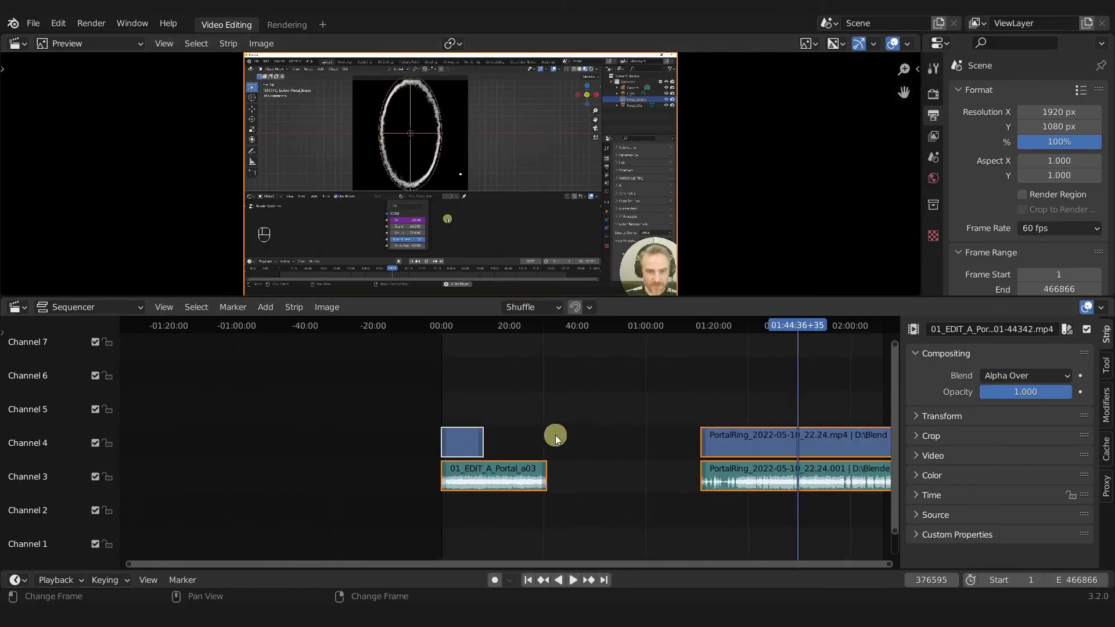
{"action": "scroll", "coordinate": [566, 433], "scroll_direction": "up", "scroll_amount": 4}
{"action": "left_click", "coordinate": [410, 437]}
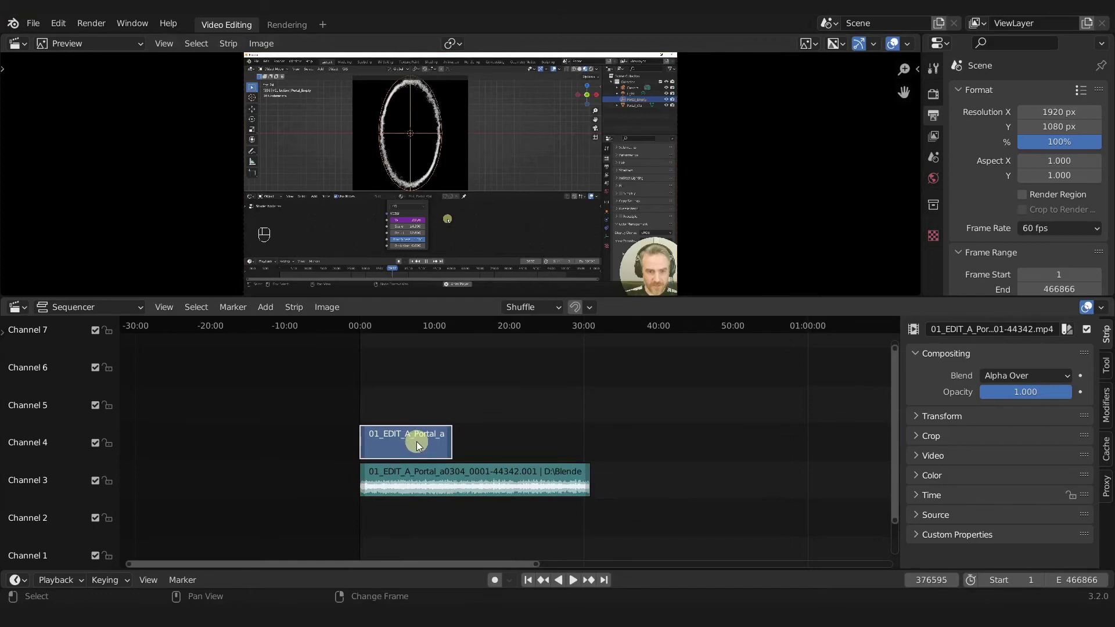
{"action": "key", "text": "shift+a"}
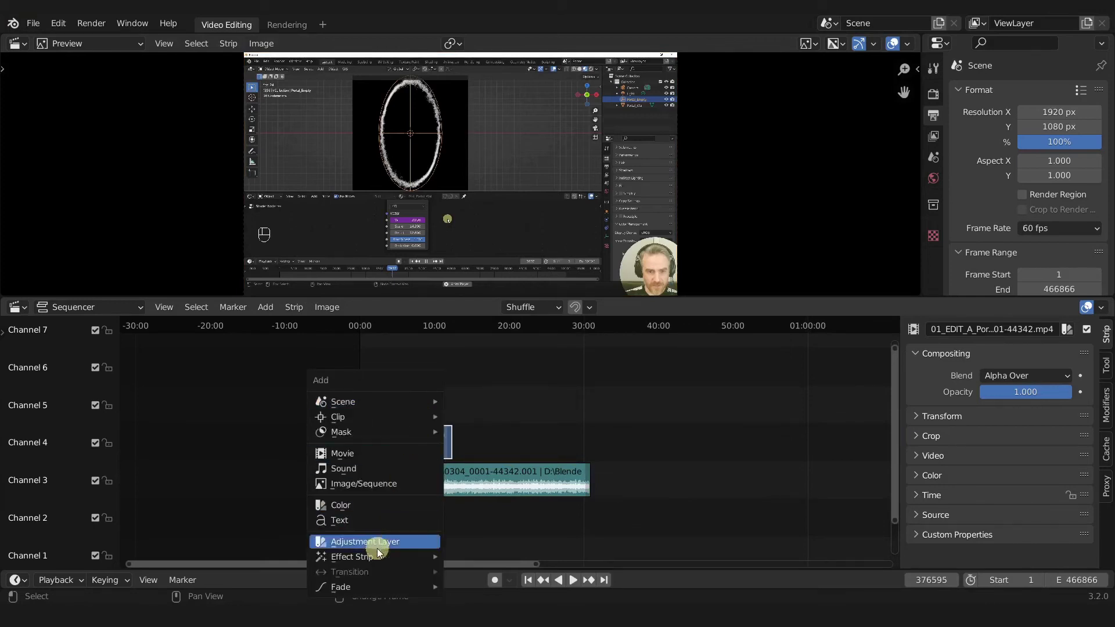
{"action": "mouse_move", "coordinate": [374, 555]}
{"action": "left_click", "coordinate": [500, 517]}
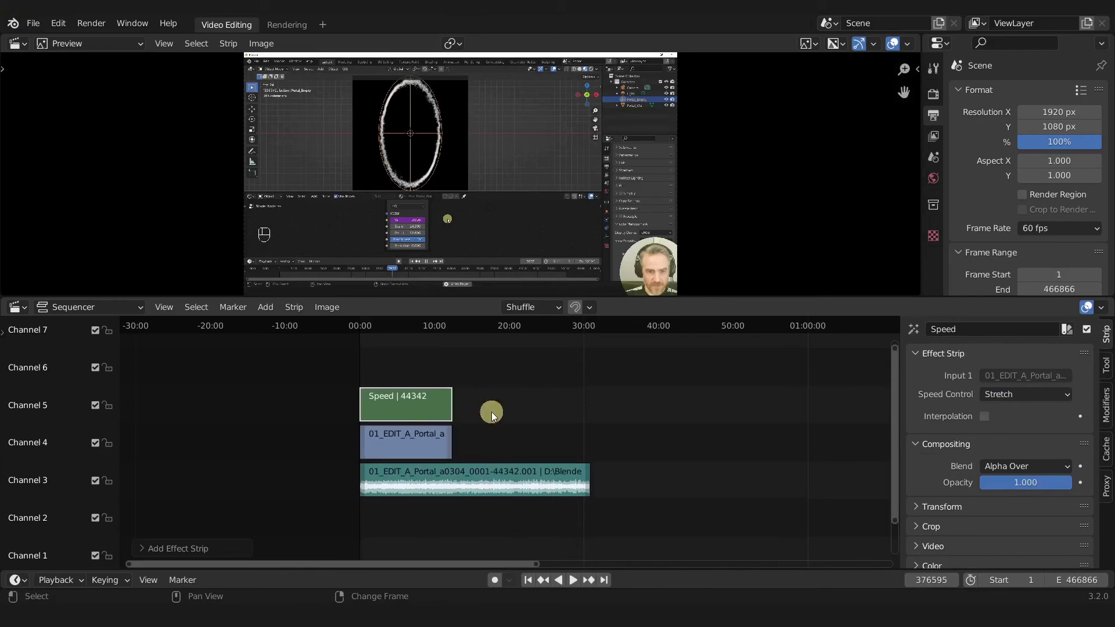
Extend the end of the 01_EDIT_A_Portal video strip to frame 110965 and keep the Speed effect's control on Stretch.
{"action": "left_click_drag", "start_coordinate": [448, 438], "coordinate": [587, 444]}
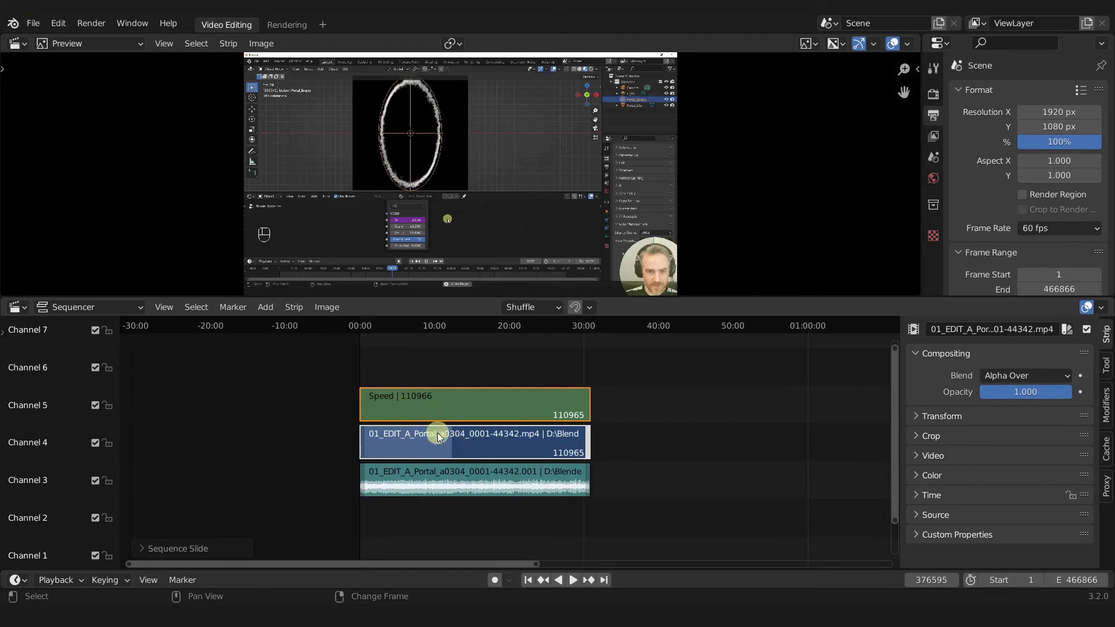
{"action": "left_click", "coordinate": [483, 402]}
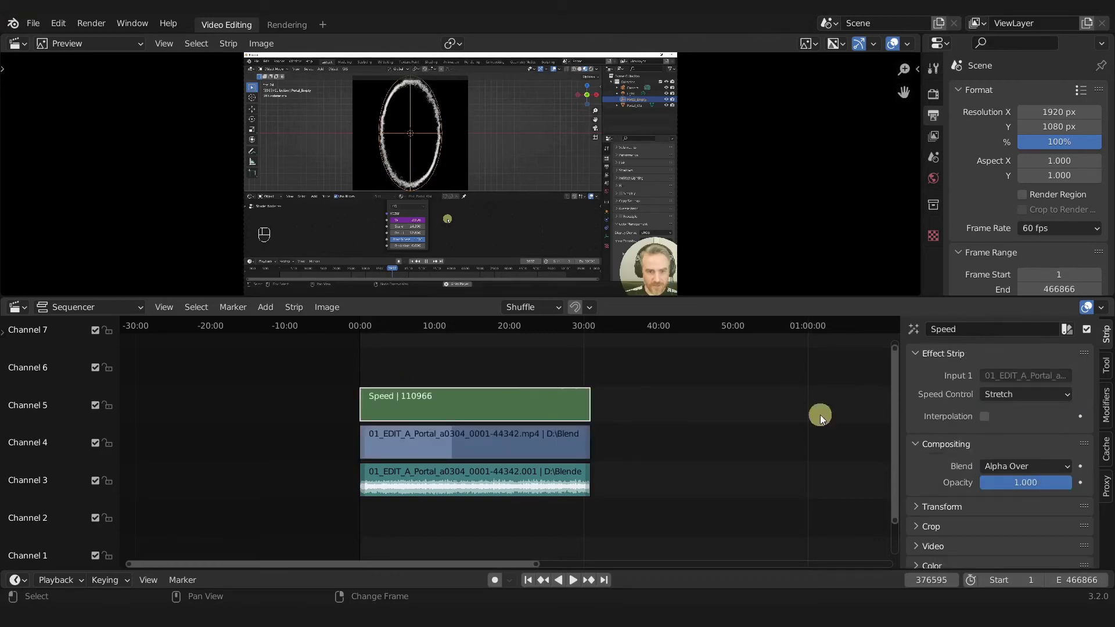
{"action": "left_click", "coordinate": [1008, 394]}
{"action": "left_click", "coordinate": [1009, 393]}
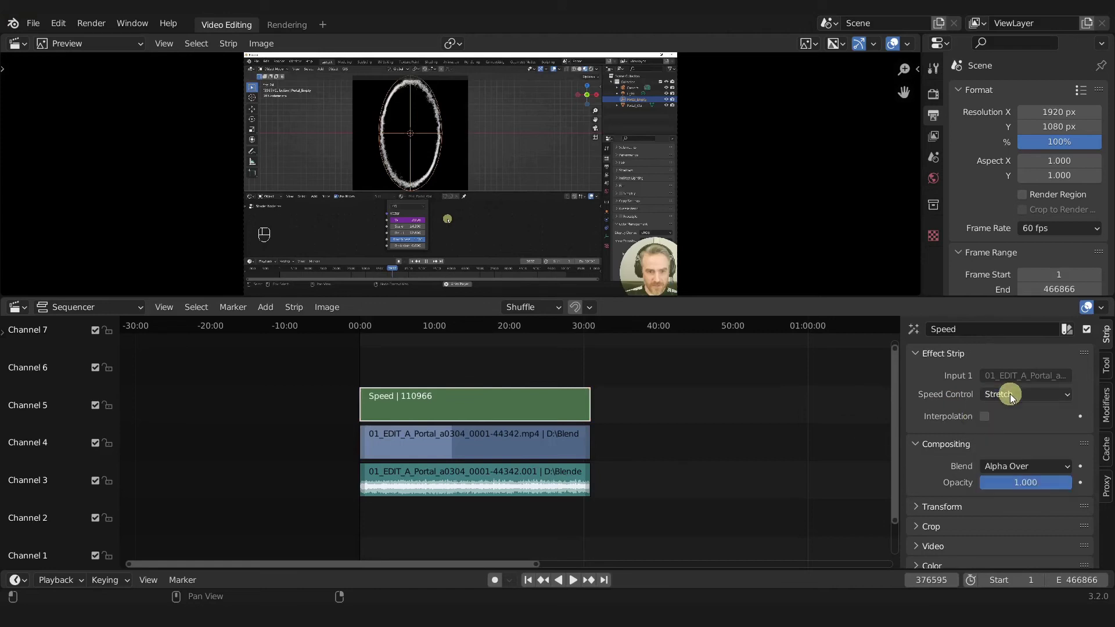
{"action": "left_click", "coordinate": [529, 446]}
{"action": "left_click", "coordinate": [503, 395]}
Play back the stretched 01_EDIT_A_Portal strips from 14:06+59 to check whether video and audio stay in sync.
{"action": "right_click", "coordinate": [465, 361]}
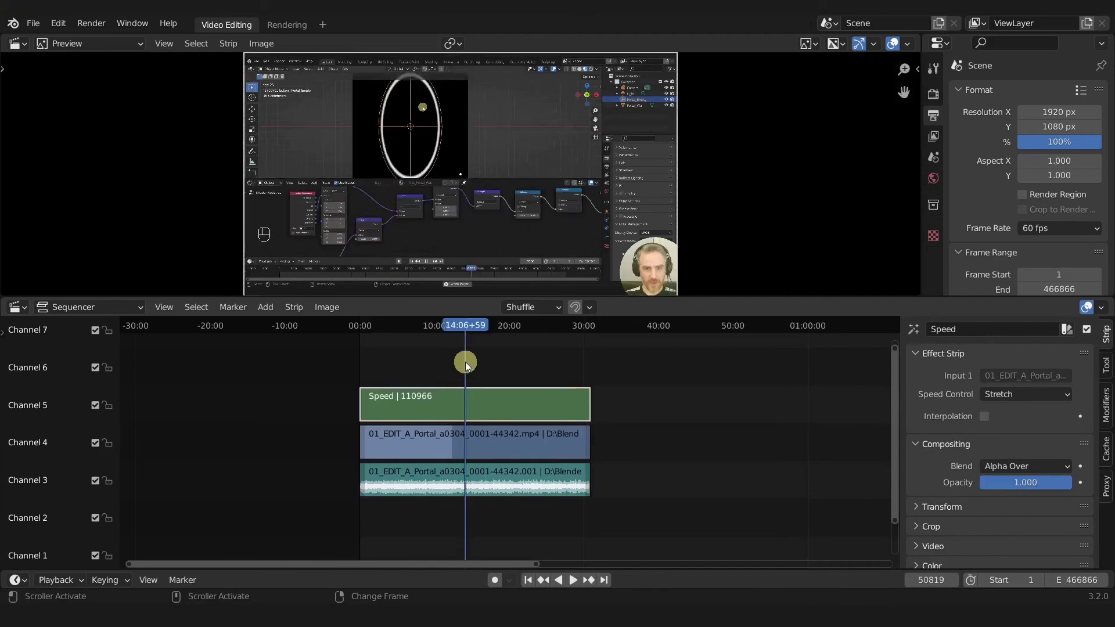
{"action": "key", "text": "space"}
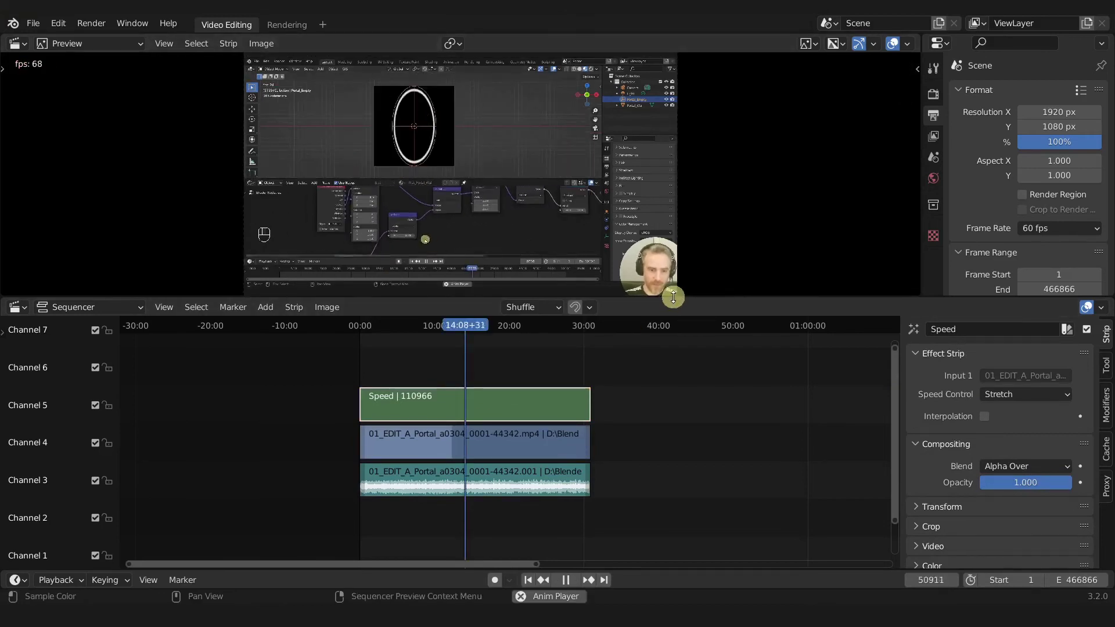
{"action": "key", "text": "space"}
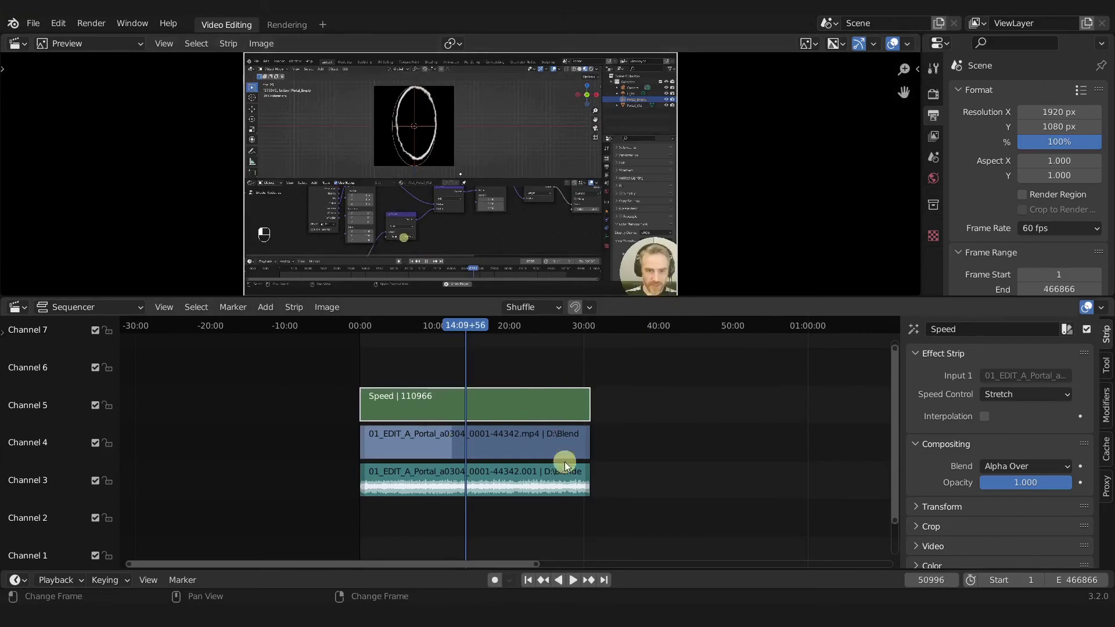
{"action": "scroll", "coordinate": [658, 466], "scroll_direction": "down", "scroll_amount": 4}
{"action": "scroll", "coordinate": [634, 475], "scroll_direction": "right", "scroll_amount": 5, "text": "ctrl"}
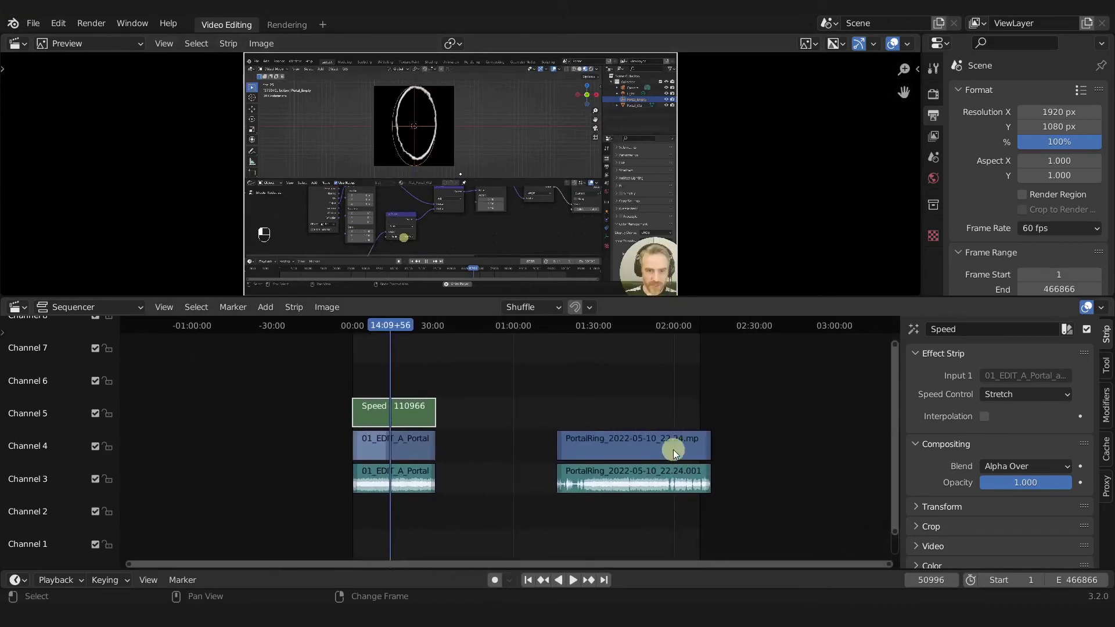
Delete the Speed effect strip and trim the end of the 01_EDIT_A_Portal video strip back to its original footage length.
{"action": "scroll", "coordinate": [534, 441], "scroll_direction": "up", "scroll_amount": 2}
{"action": "left_click_drag", "start_coordinate": [381, 390], "coordinate": [427, 413]}
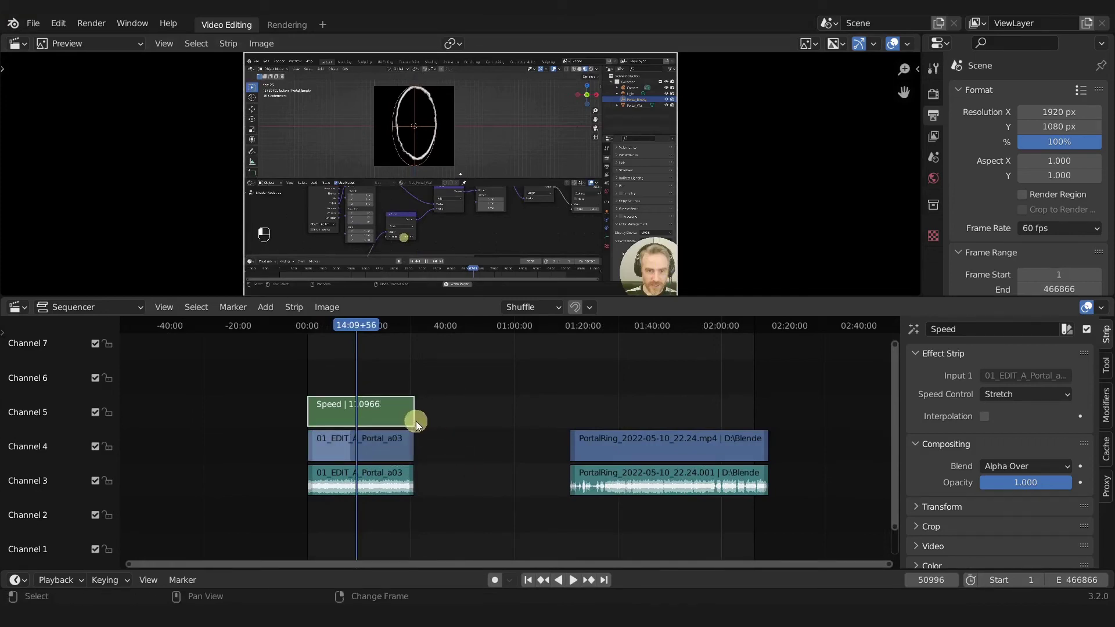
{"action": "key", "text": "Delete"}
{"action": "left_click", "coordinate": [381, 440]}
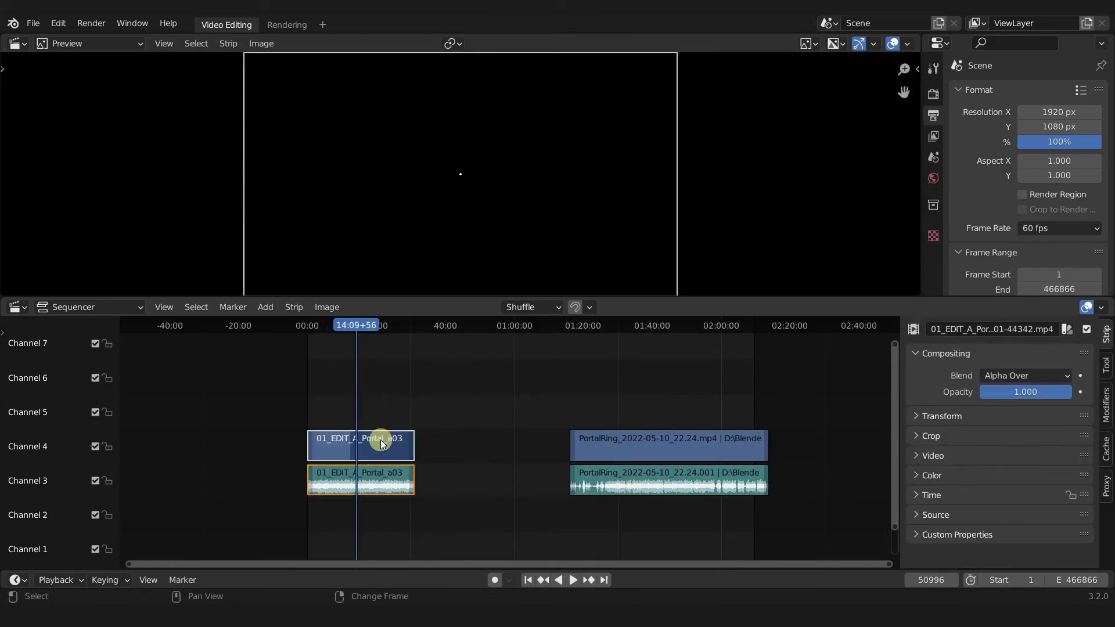
{"action": "left_click_drag", "start_coordinate": [406, 440], "coordinate": [350, 440]}
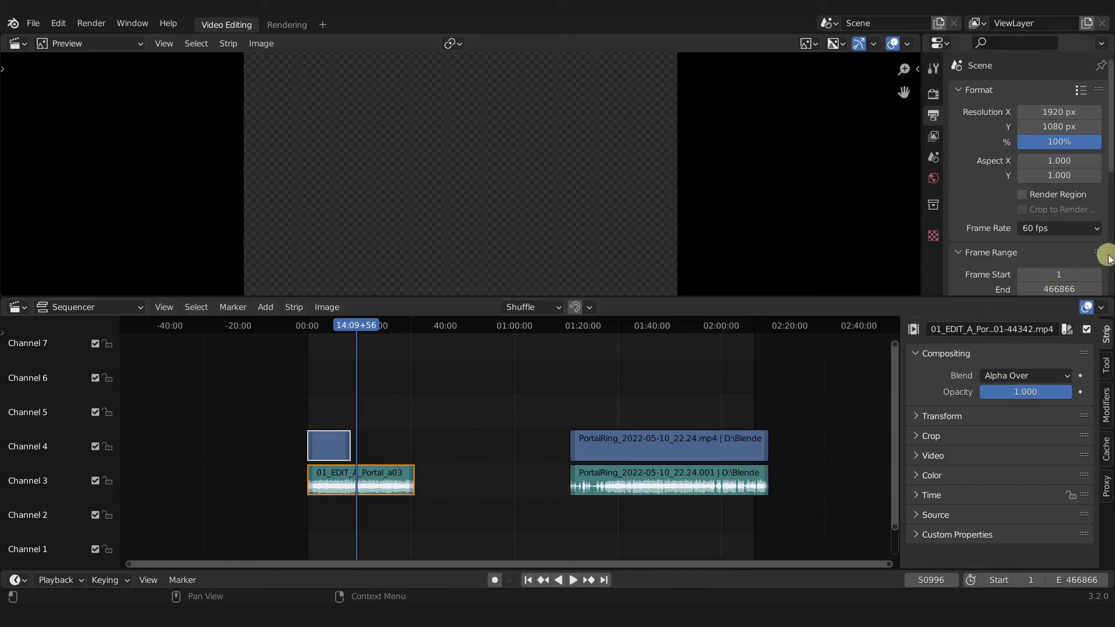
Set the scene frame rate to 23.98 fps.
{"action": "left_click", "coordinate": [1085, 228]}
{"action": "left_click", "coordinate": [1061, 247]}
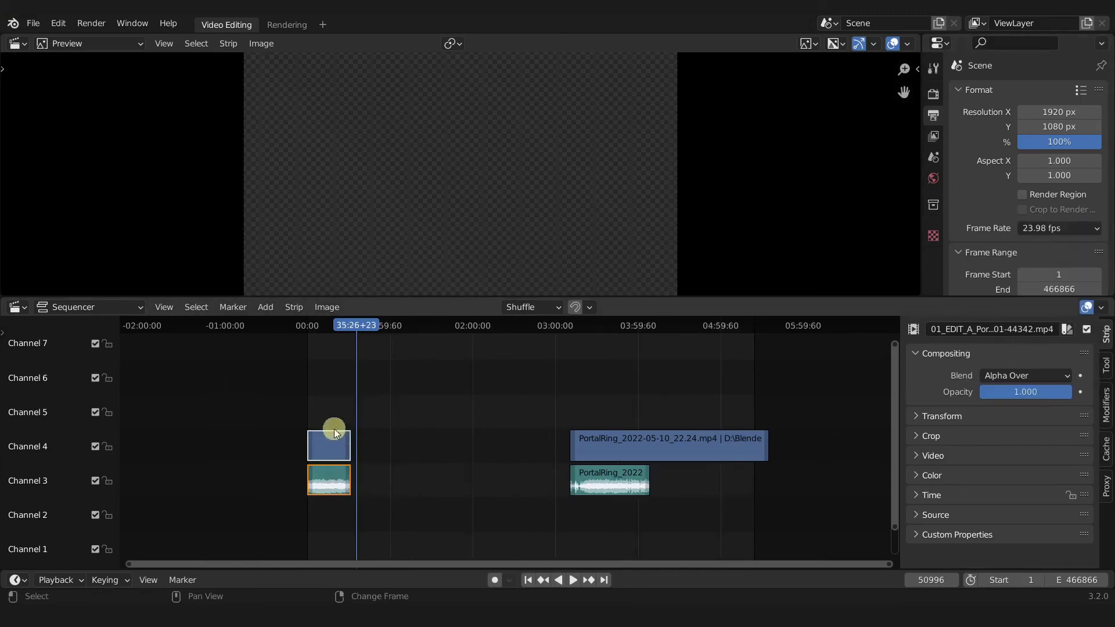
Add a Speed effect strip to the PortalRing video strip and shorten the video's end to frame 356931, level with its audio.
{"action": "middle_click_drag", "start_coordinate": [707, 465], "coordinate": [642, 465]}
{"action": "left_click", "coordinate": [587, 447]}
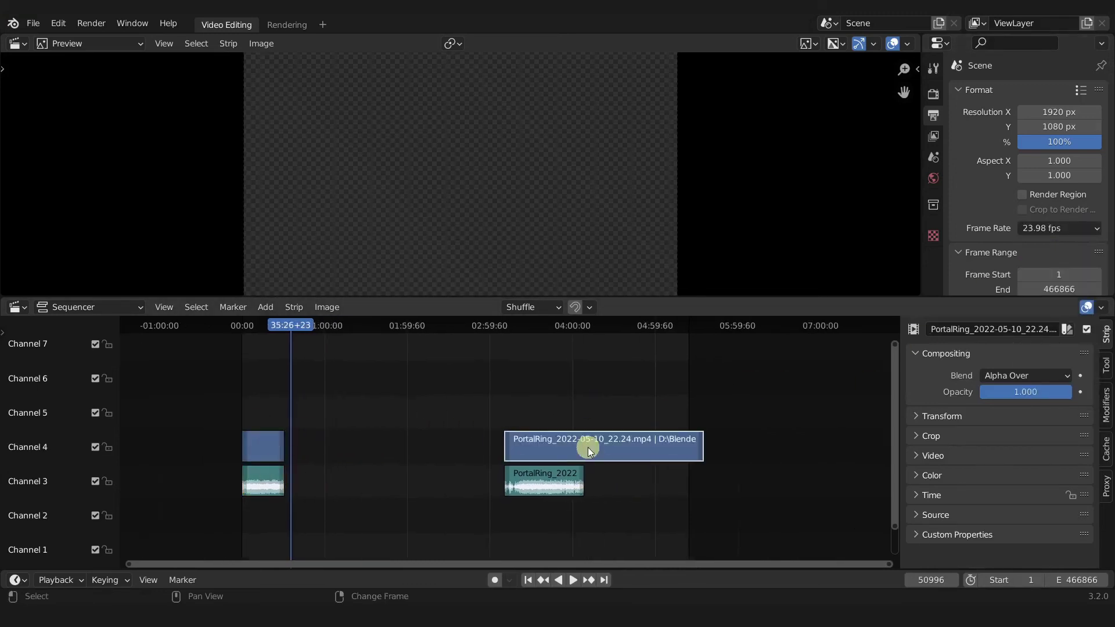
{"action": "key", "text": "shift+a"}
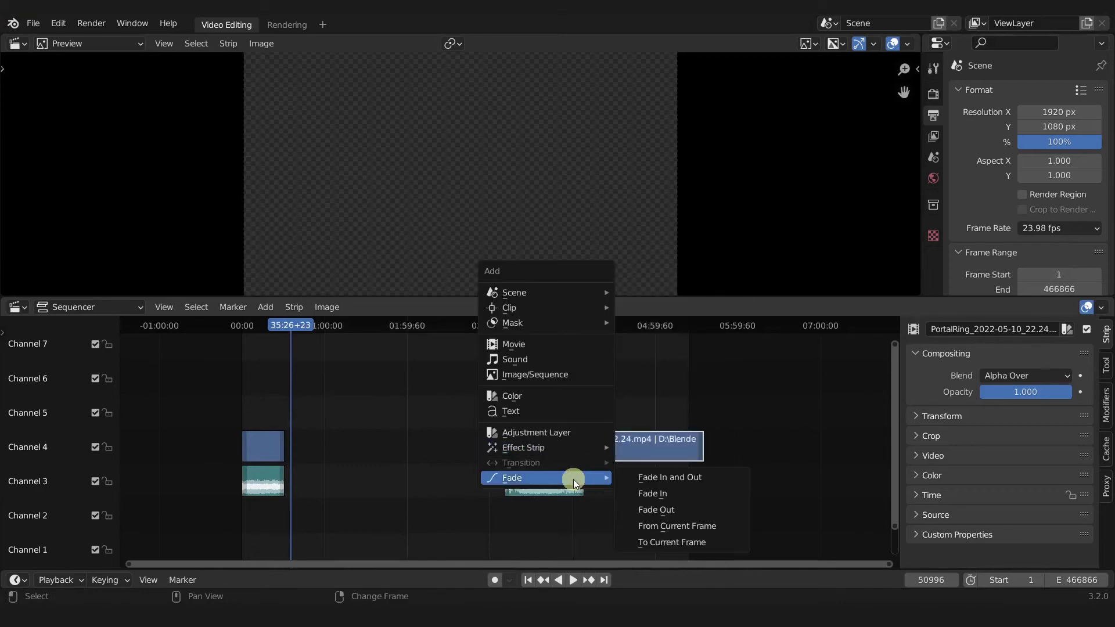
{"action": "mouse_move", "coordinate": [580, 447]}
{"action": "left_click", "coordinate": [692, 444]}
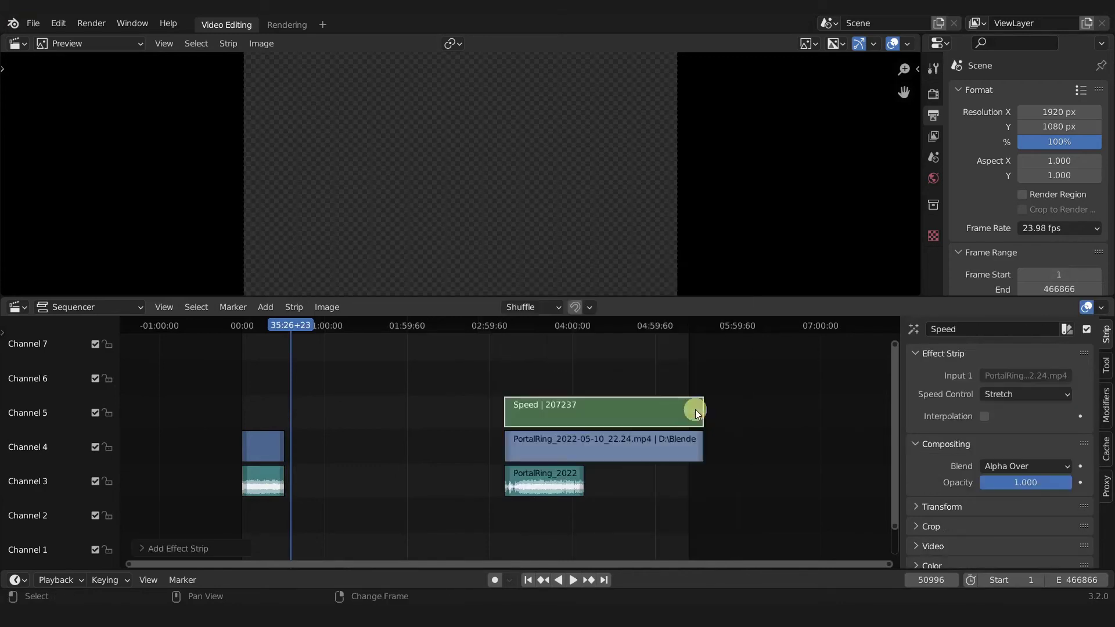
{"action": "left_click", "coordinate": [700, 443], "text": "shift"}
{"action": "left_click_drag", "start_coordinate": [701, 442], "coordinate": [583, 464]}
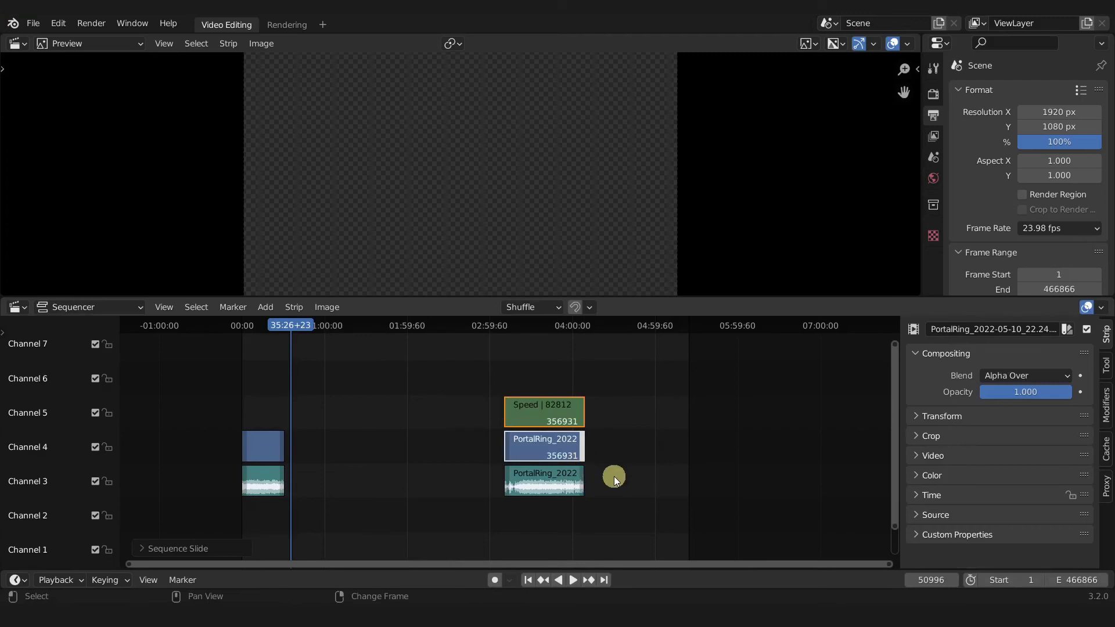
Play back the shortened PortalRing strips from 03:35:13+19 to check video and audio sync.
{"action": "middle_click_drag", "start_coordinate": [612, 475], "coordinate": [638, 481], "text": "ctrl"}
{"action": "left_click", "coordinate": [562, 372]}
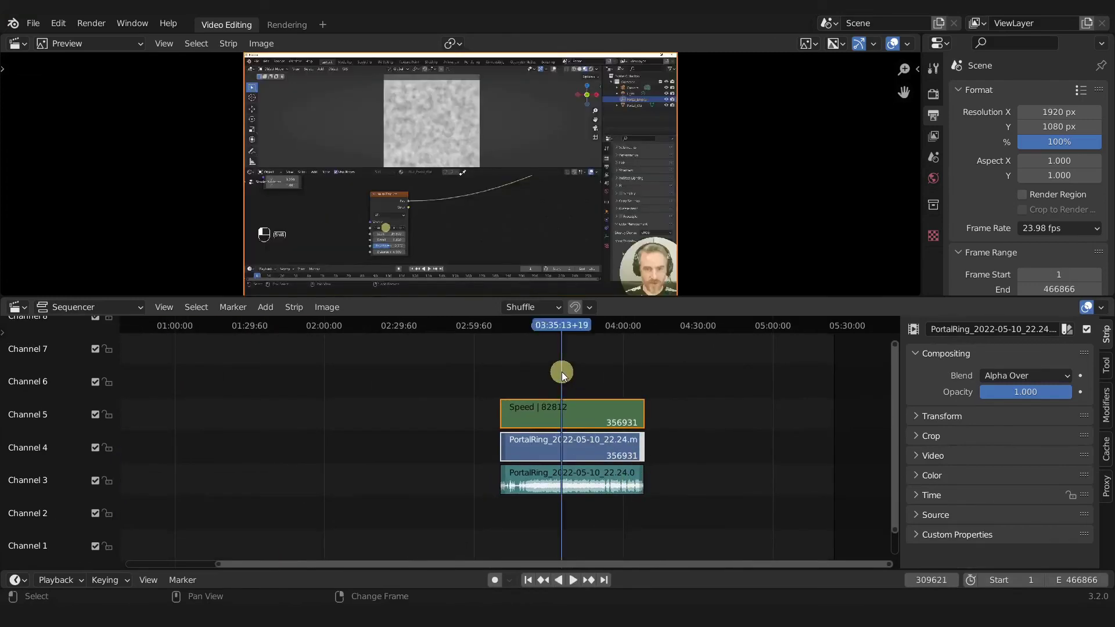
{"action": "key", "text": "space"}
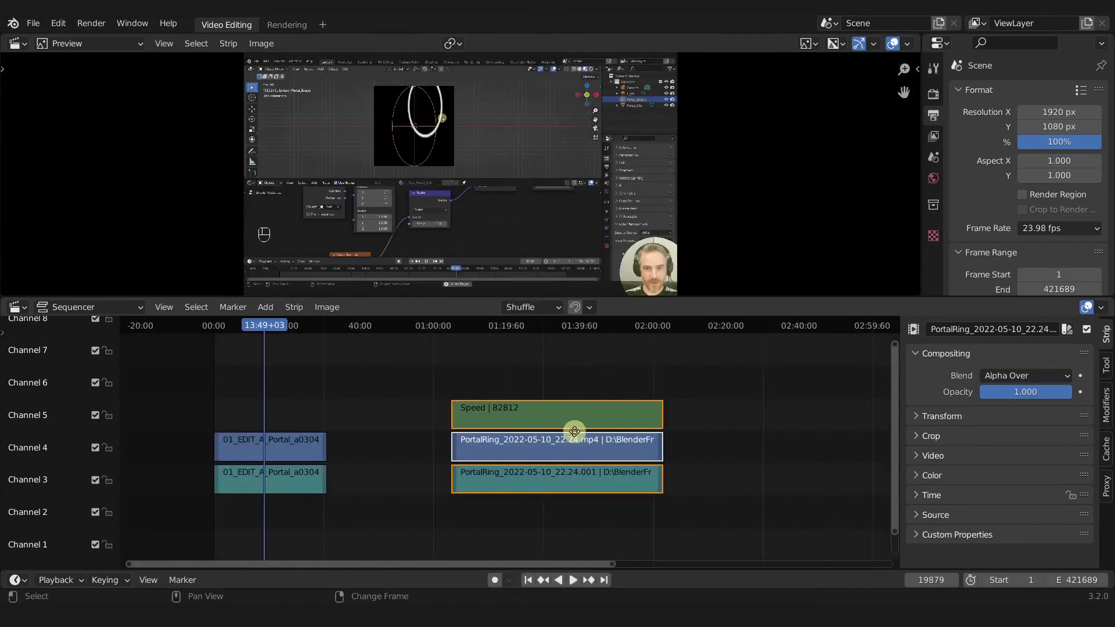
Delete the Speed effect strip above the PortalRing video strip.
{"action": "middle_click_drag", "start_coordinate": [572, 430], "coordinate": [507, 435], "text": "ctrl"}
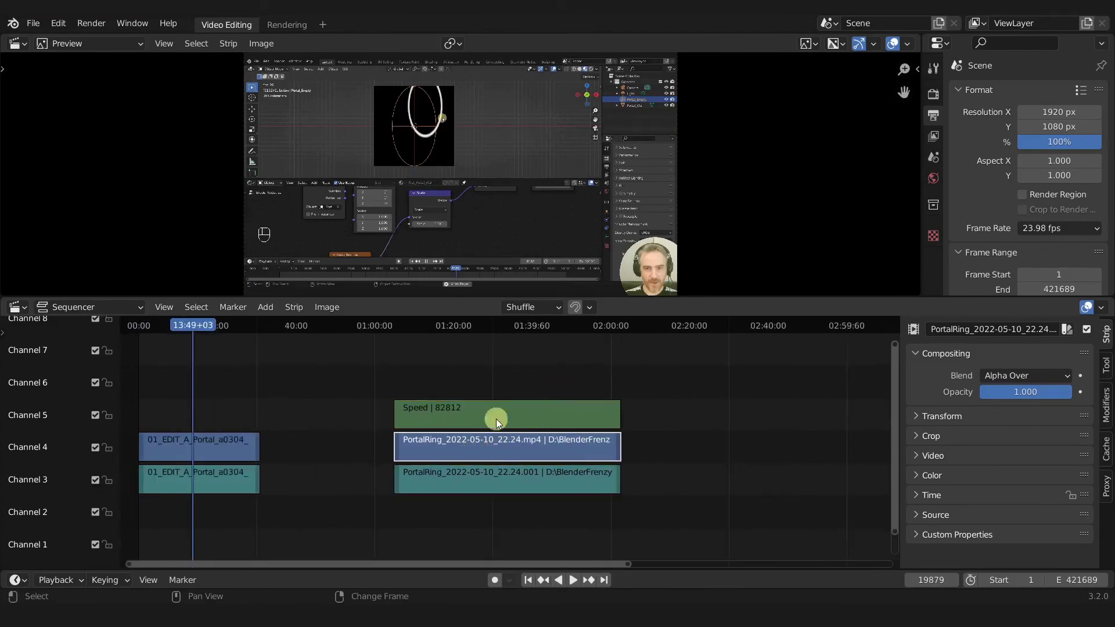
{"action": "left_click", "coordinate": [507, 407]}
{"action": "key", "text": "Delete"}
Try grouping the PortalRing video strip into a meta strip with a Speed effect strip, and undo both.
{"action": "left_click", "coordinate": [493, 447]}
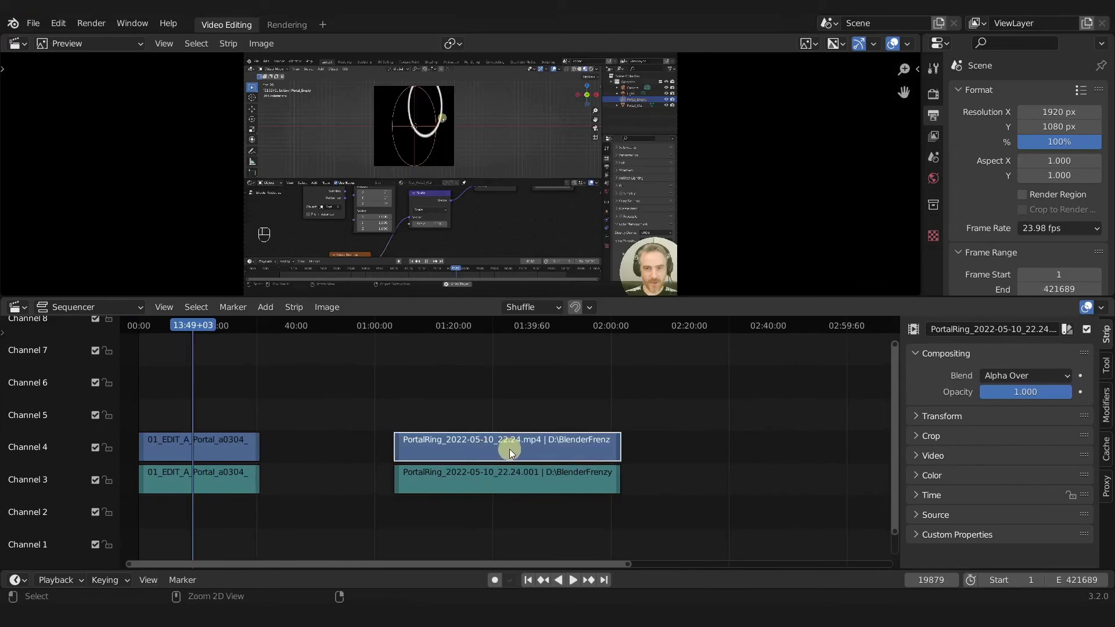
{"action": "key", "text": "ctrl+g"}
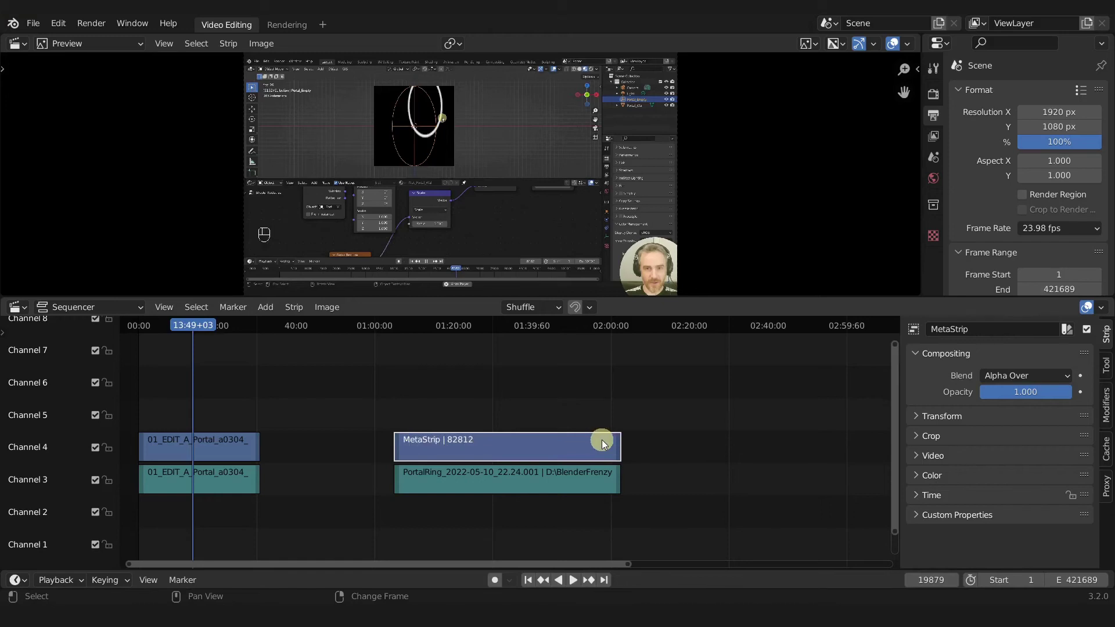
{"action": "key", "text": "shift+a"}
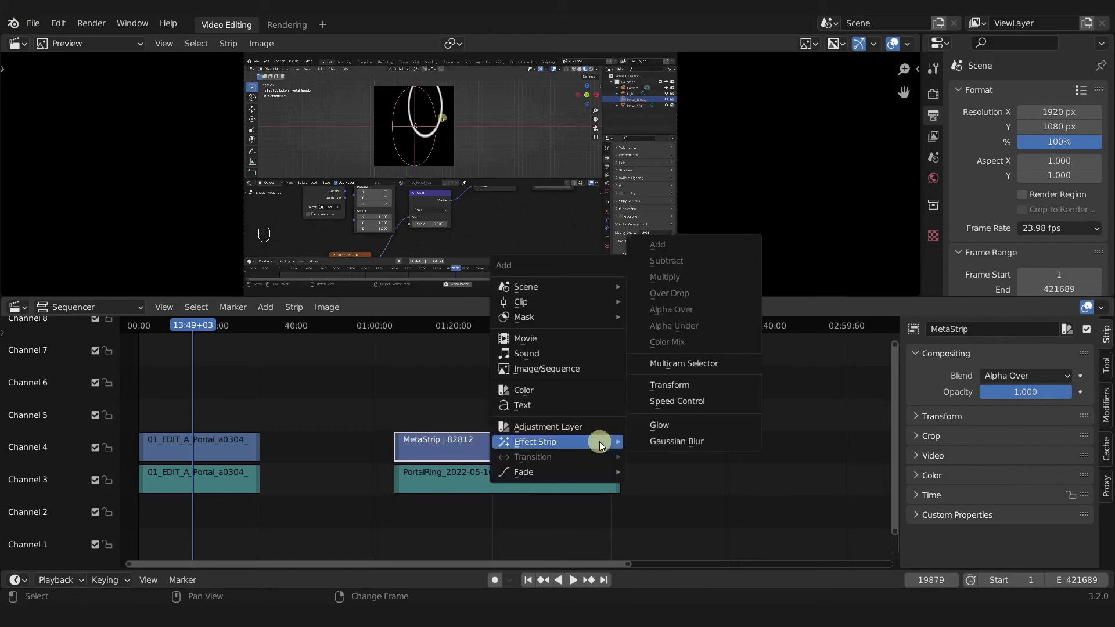
{"action": "left_click", "coordinate": [677, 400]}
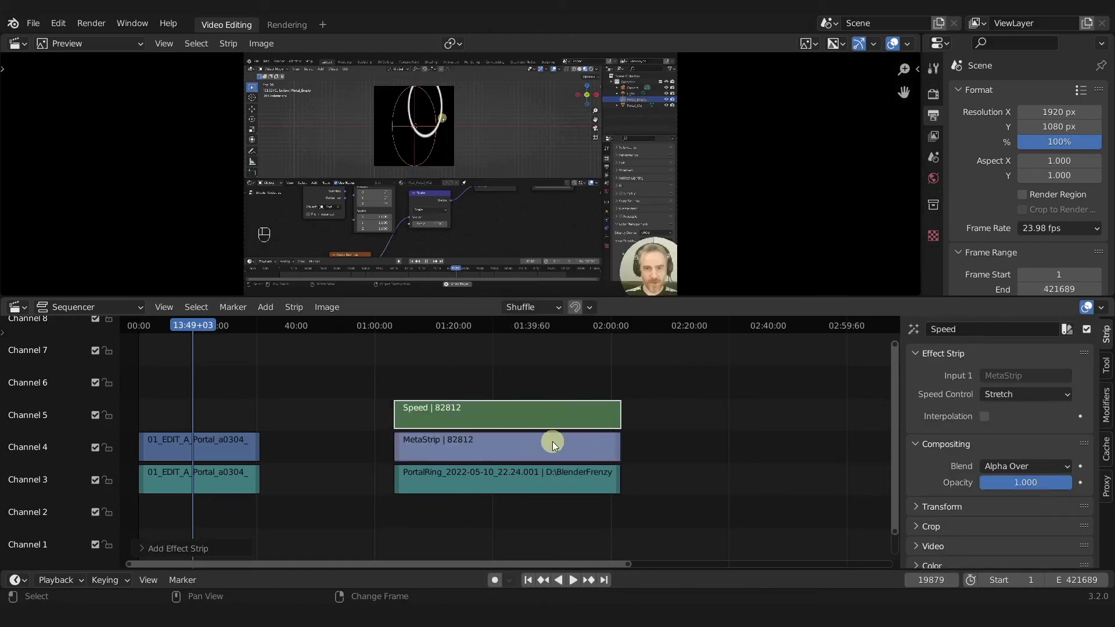
{"action": "key", "text": "ctrl+z"}
{"action": "key", "text": "ctrl+z"}
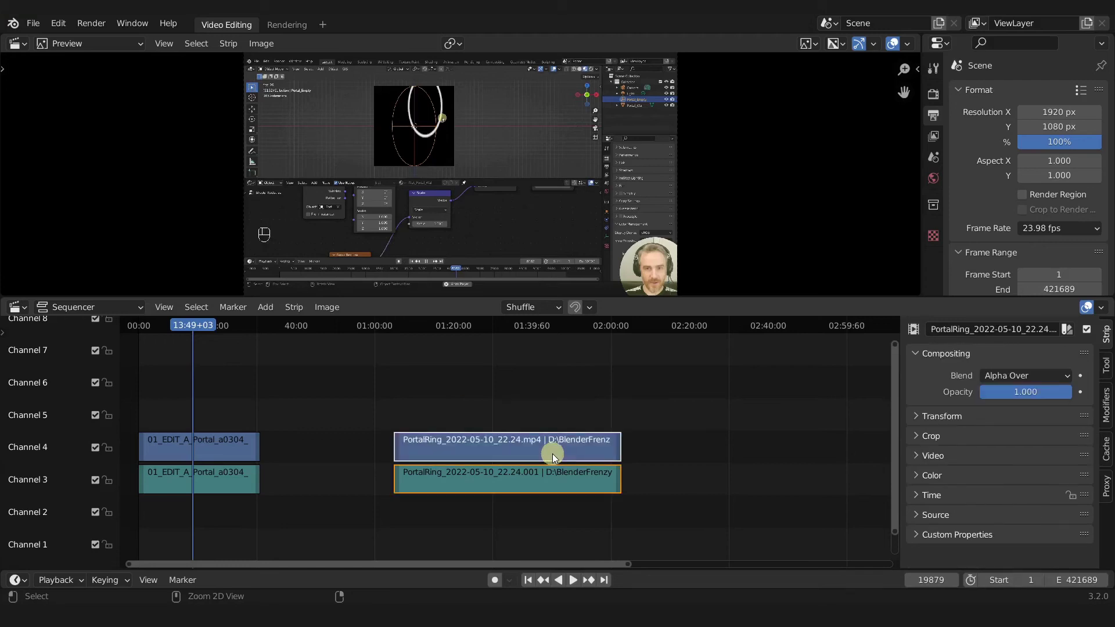
Split the PortalRing video and audio strips at 01:23:01+01.
{"action": "right_click", "coordinate": [464, 418]}
{"action": "key", "text": "space"}
{"action": "right_click", "coordinate": [465, 403]}
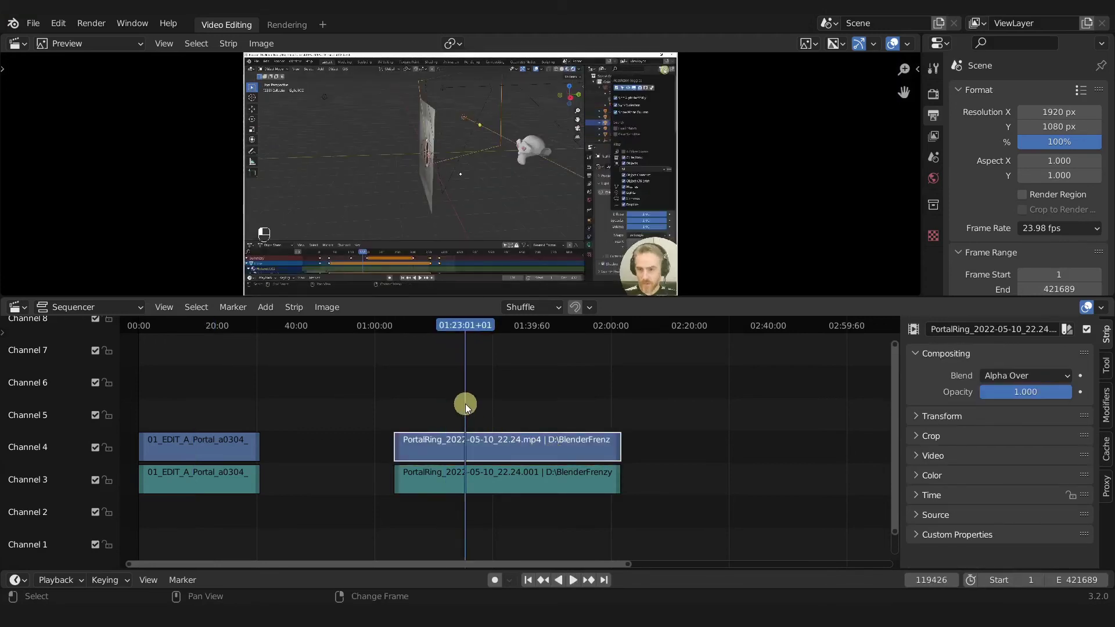
{"action": "key", "text": "space"}
{"action": "key", "text": "k"}
{"action": "left_click", "coordinate": [511, 479], "text": "shift"}
{"action": "key", "text": "k"}
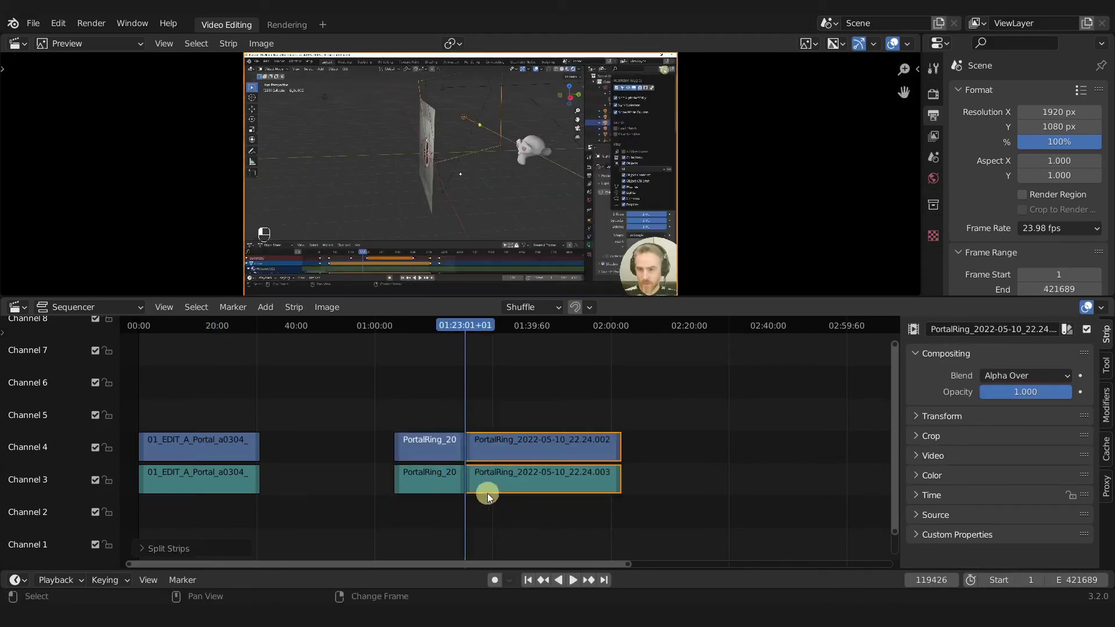
Shorten the second pair of PortalRing clips from the start and slide it back against the first pair at 01:23:01+01.
{"action": "left_click_drag", "start_coordinate": [475, 447], "coordinate": [627, 507]}
{"action": "key", "text": "g"}
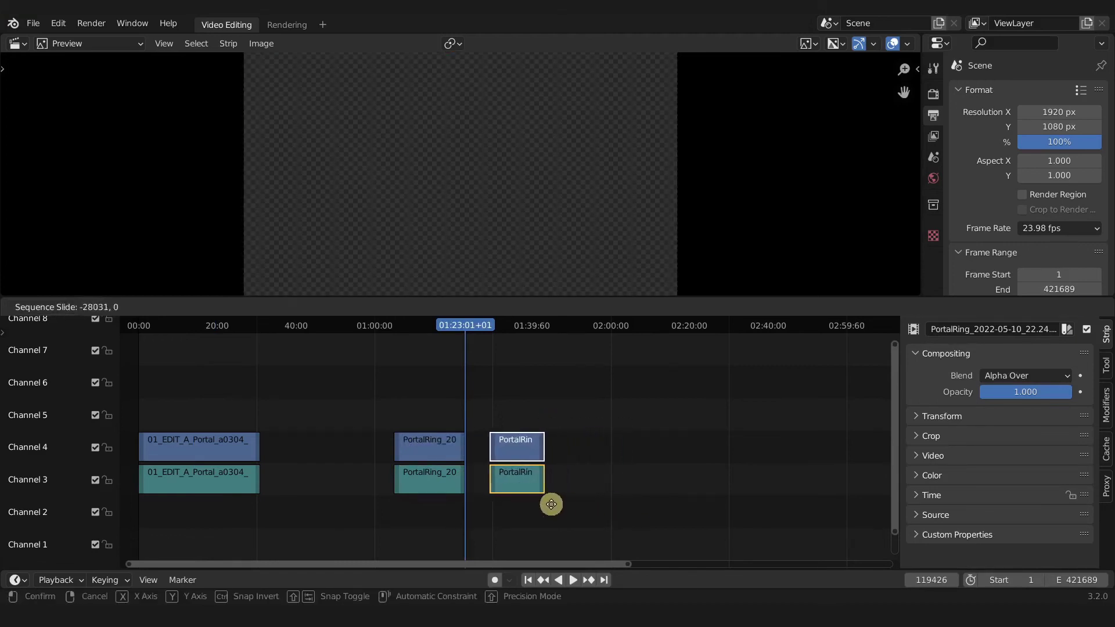
{"action": "left_click", "coordinate": [521, 503]}
{"action": "scroll", "coordinate": [462, 398], "scroll_direction": "up", "scroll_amount": 4}
{"action": "left_click", "coordinate": [493, 469]}
{"action": "left_click", "coordinate": [496, 409]}
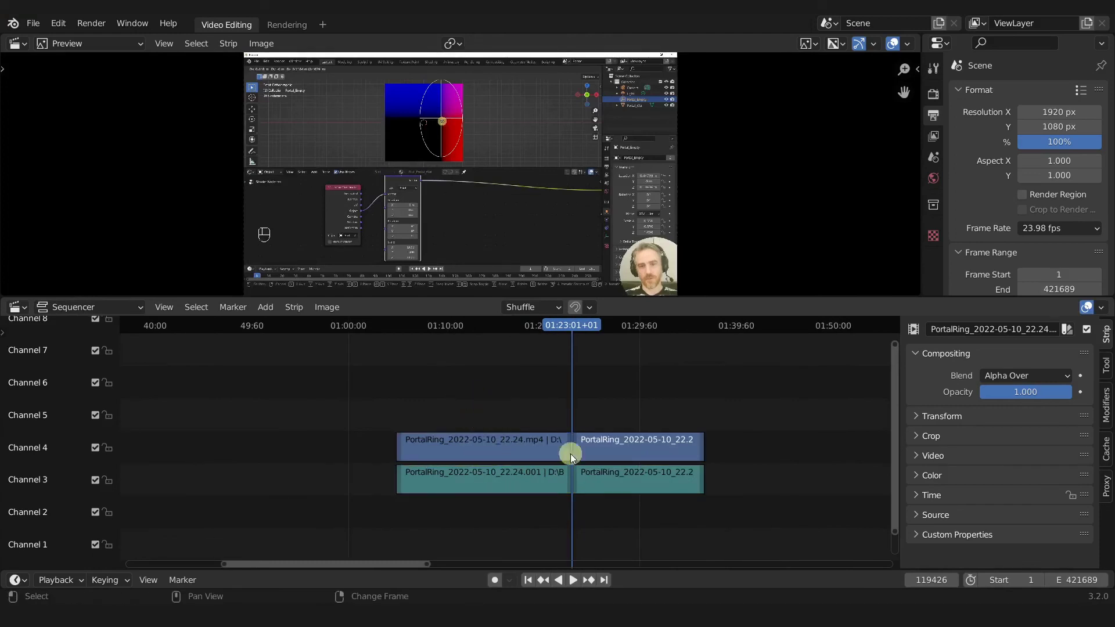
Move only the first PortalRing video clip up to channel 6.
{"action": "left_click", "coordinate": [496, 445]}
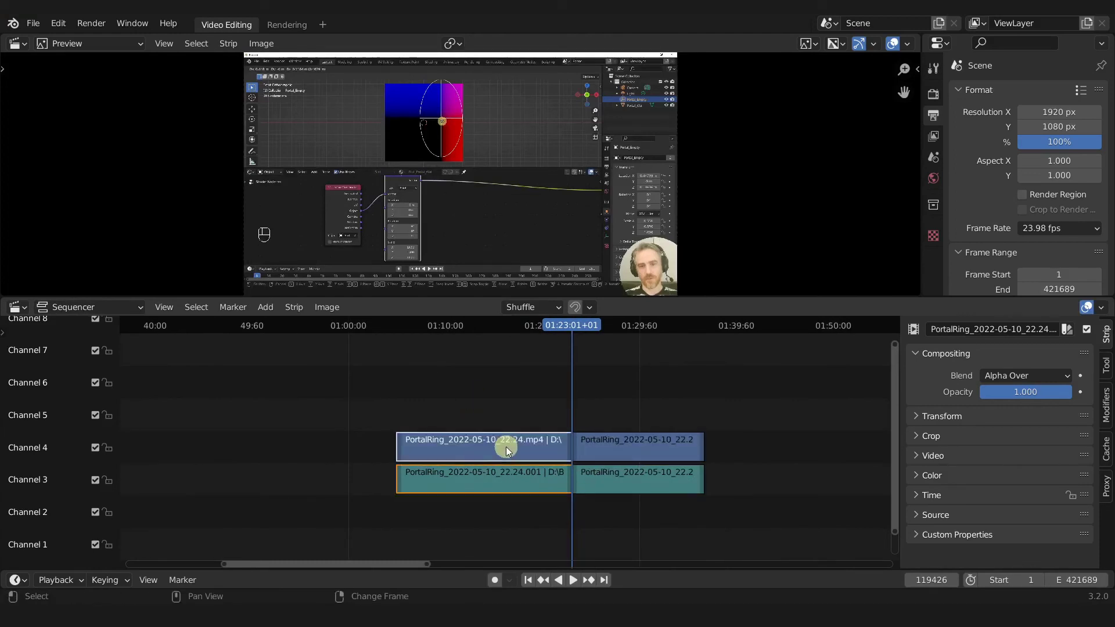
{"action": "left_click", "coordinate": [475, 447]}
{"action": "left_click_drag", "start_coordinate": [525, 453], "coordinate": [531, 386]}
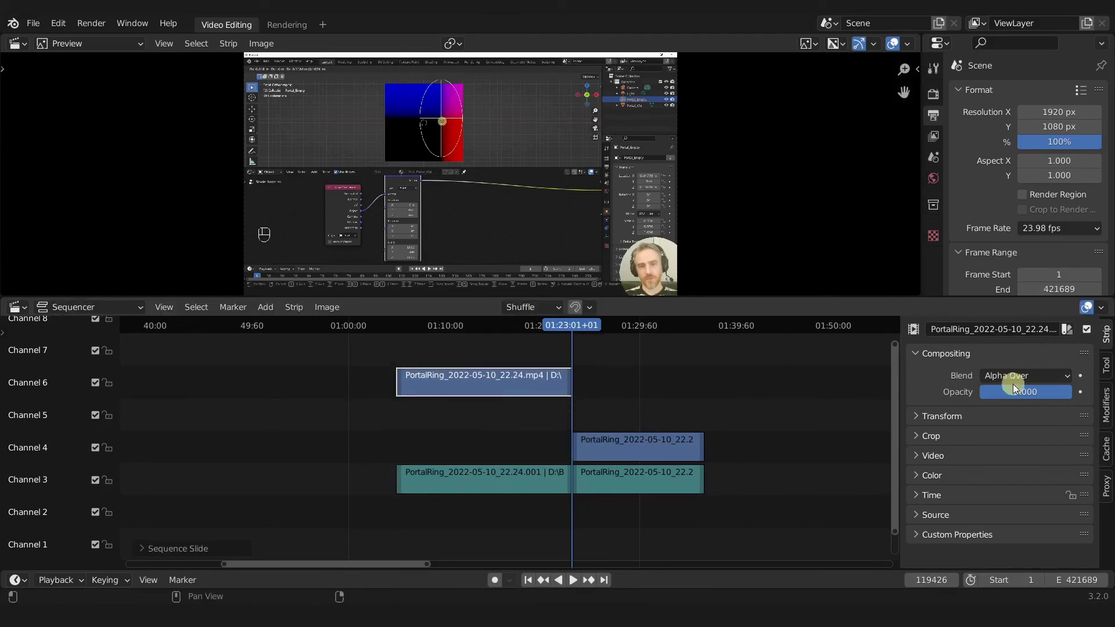
Turn on the Offsets overlay, examine the hidden footage around the cut PortalRing clips, and turn the overlay off again.
{"action": "left_click", "coordinate": [1101, 307]}
{"action": "left_click", "coordinate": [1001, 423]}
{"action": "middle_click_drag", "start_coordinate": [697, 432], "coordinate": [671, 418], "text": "ctrl"}
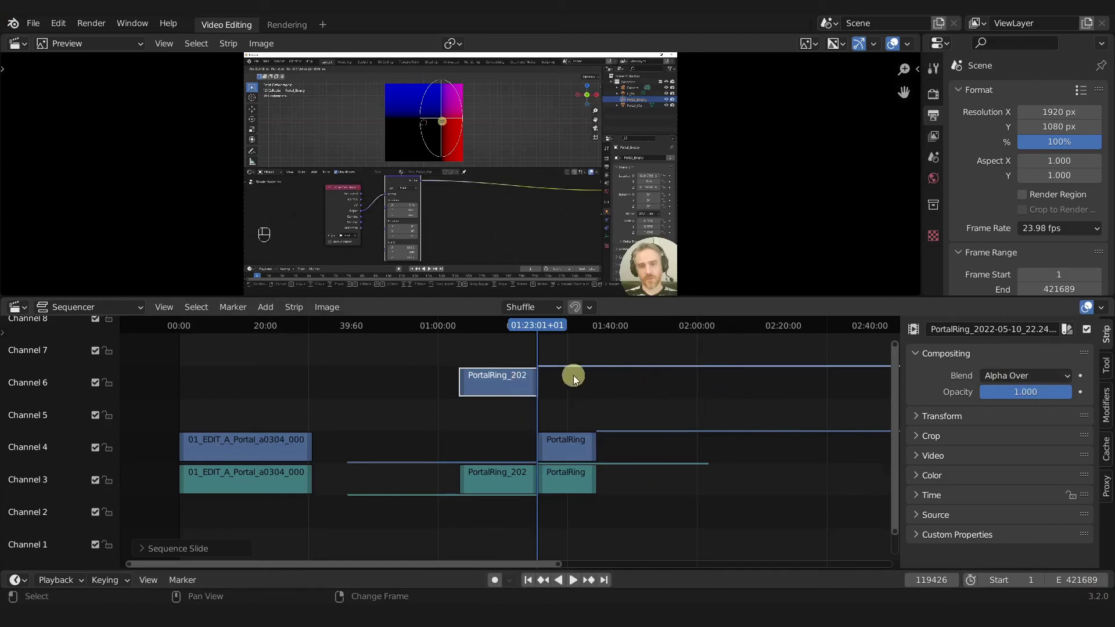
{"action": "scroll", "coordinate": [525, 379], "scroll_direction": "down", "scroll_amount": 5}
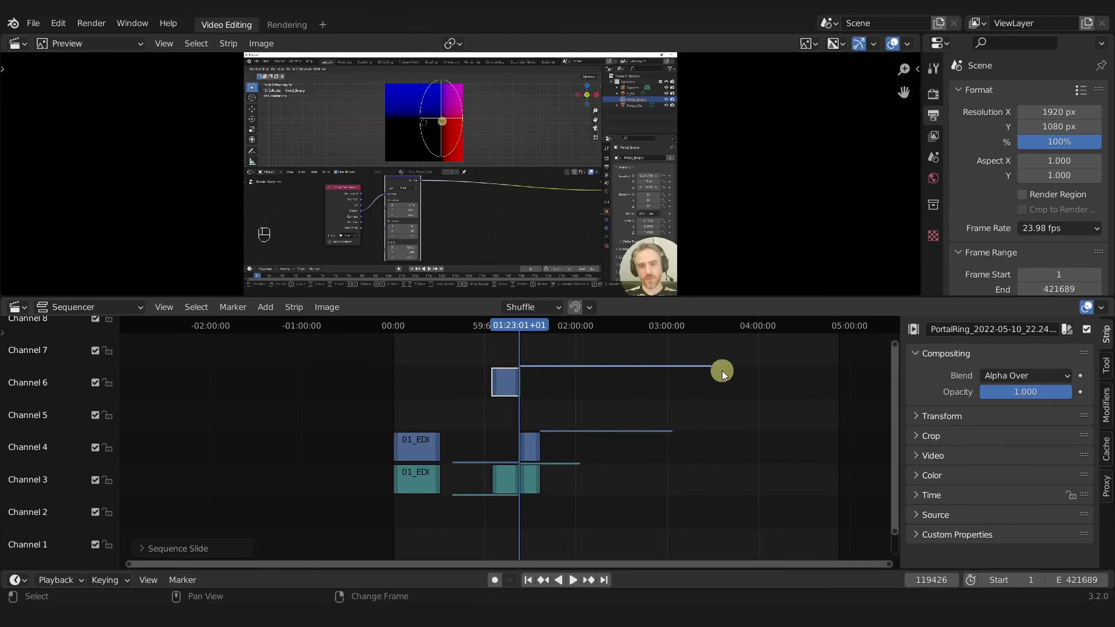
{"action": "scroll", "coordinate": [607, 378], "scroll_direction": "up", "scroll_amount": 5}
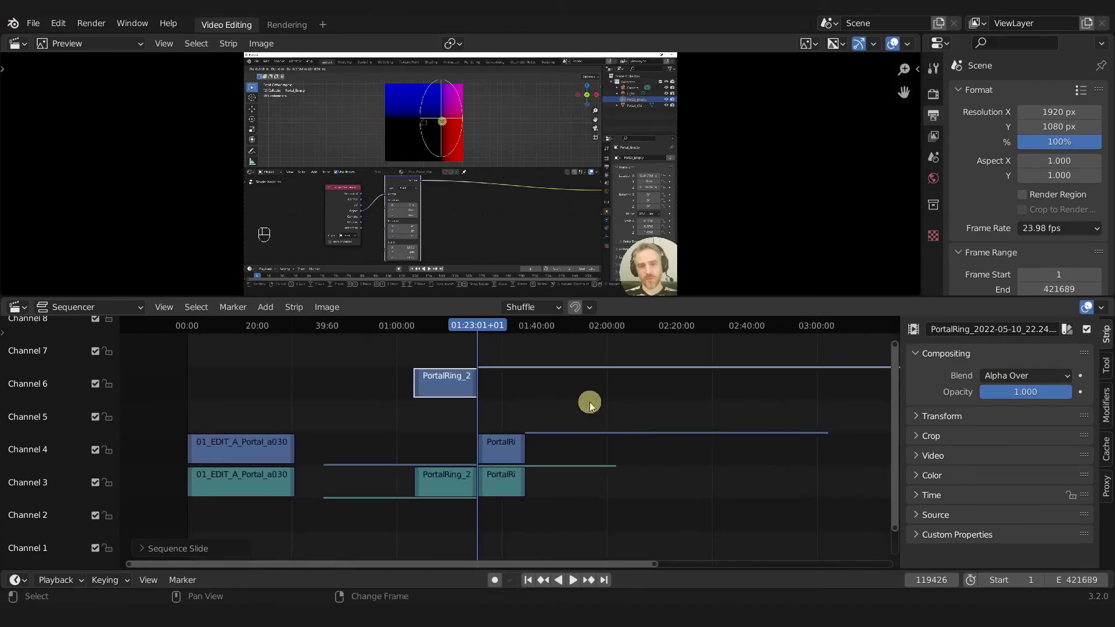
{"action": "left_click", "coordinate": [469, 379]}
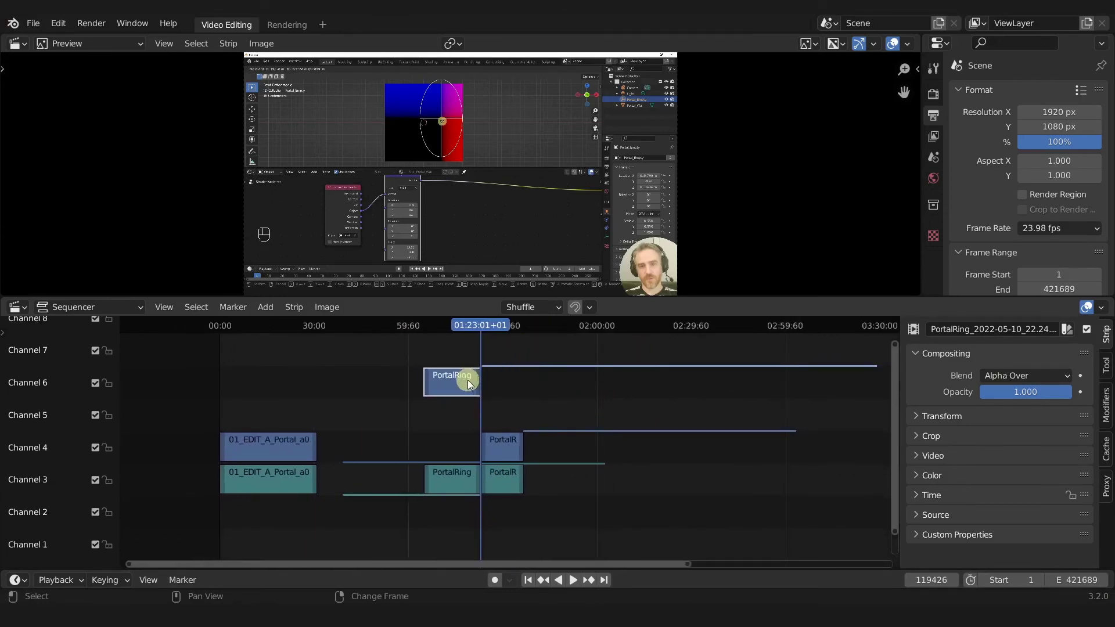
{"action": "left_click", "coordinate": [1100, 307]}
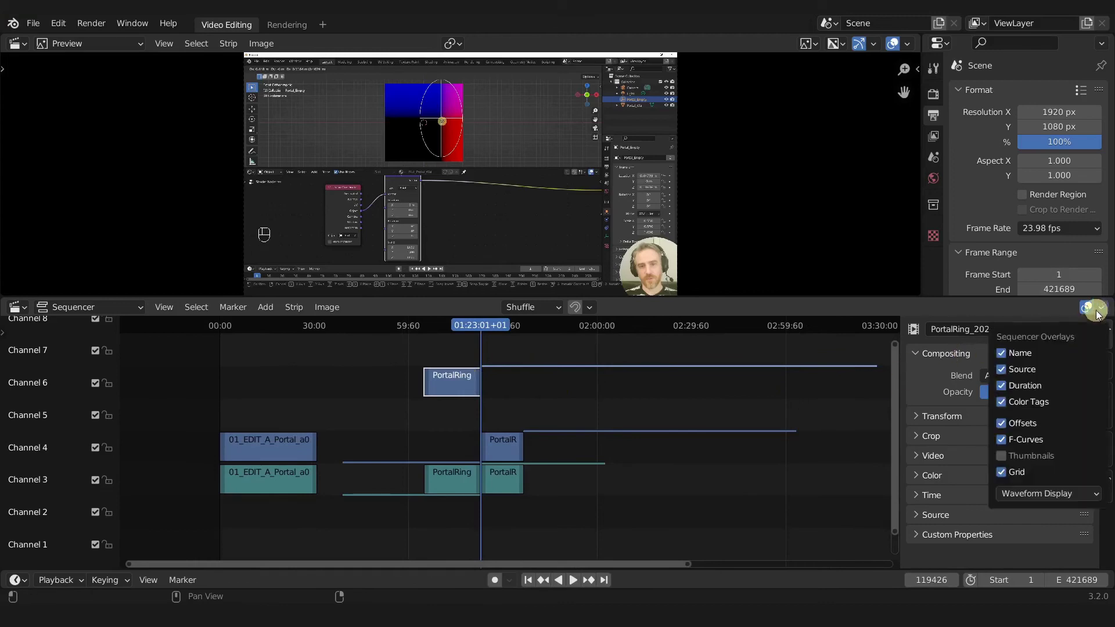
{"action": "left_click", "coordinate": [1009, 416]}
Move the first PortalRing video clip back above its audio in channel 4 and group it into a meta strip.
{"action": "left_click_drag", "start_coordinate": [451, 388], "coordinate": [452, 444]}
{"action": "middle_click_drag", "start_coordinate": [453, 444], "coordinate": [581, 441], "text": "ctrl"}
{"action": "key", "text": "ctrl+g"}
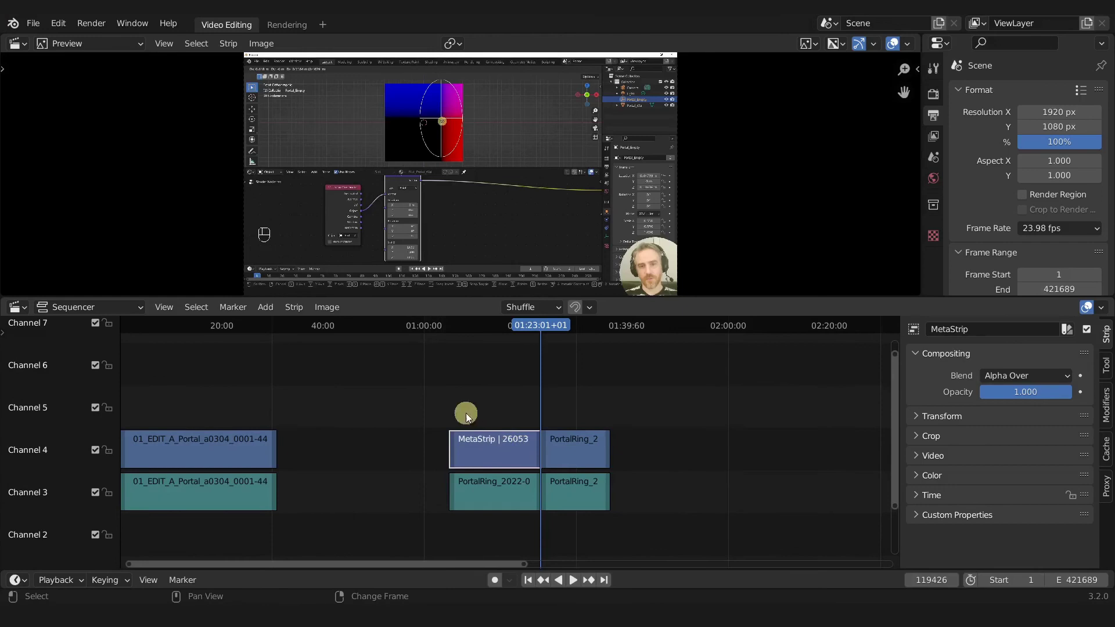
Try extending the meta strip in channel 6 to start at frame 74732 and end at 176008, undo it, and return the strip to channel 4.
{"action": "left_click_drag", "start_coordinate": [493, 443], "coordinate": [740, 385]}
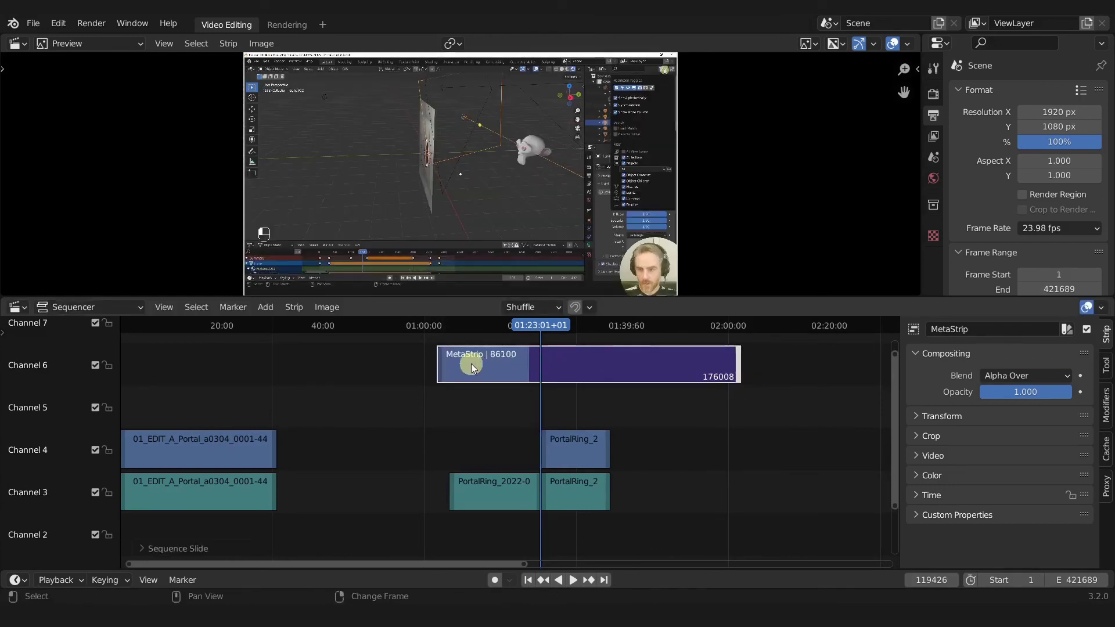
{"action": "left_click_drag", "start_coordinate": [441, 365], "coordinate": [383, 363]}
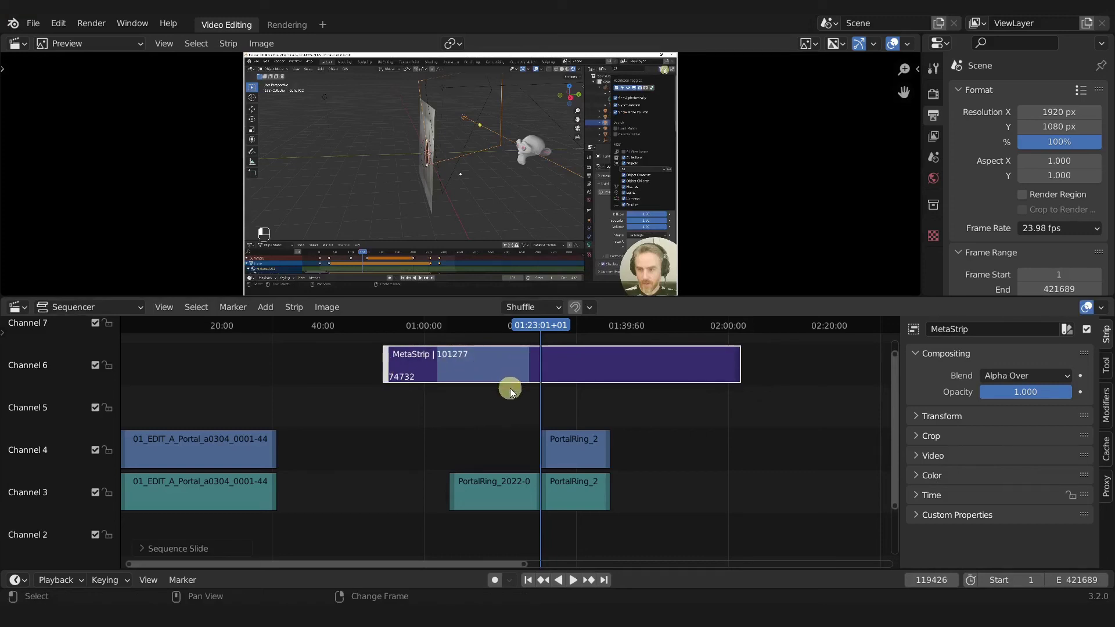
{"action": "key", "text": "ctrl+z"}
{"action": "key", "text": "ctrl+z"}
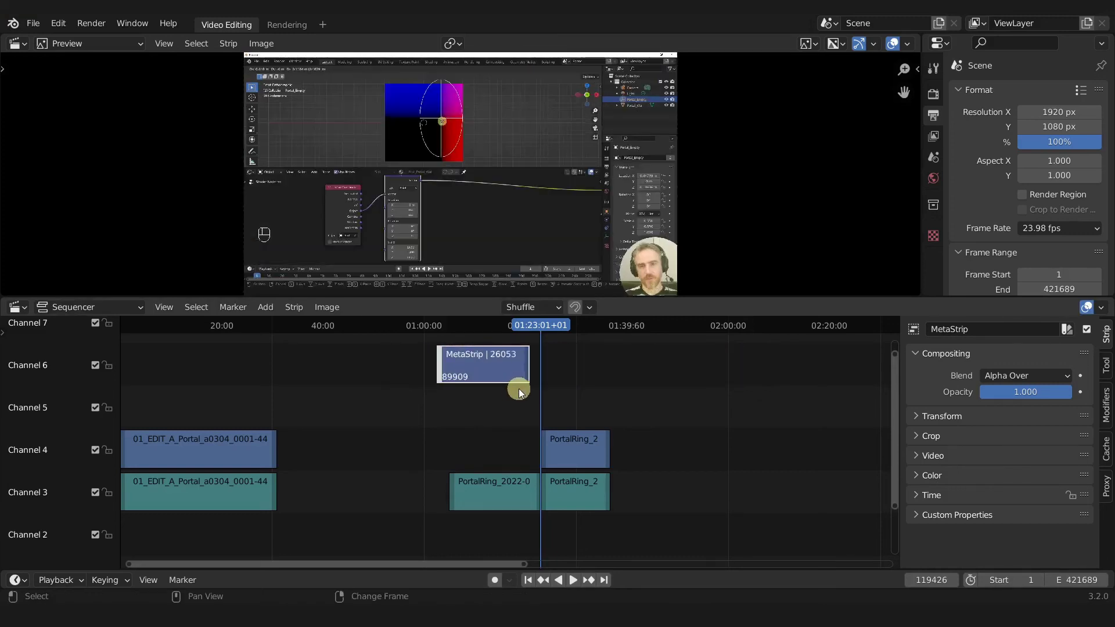
{"action": "left_click_drag", "start_coordinate": [482, 362], "coordinate": [500, 458]}
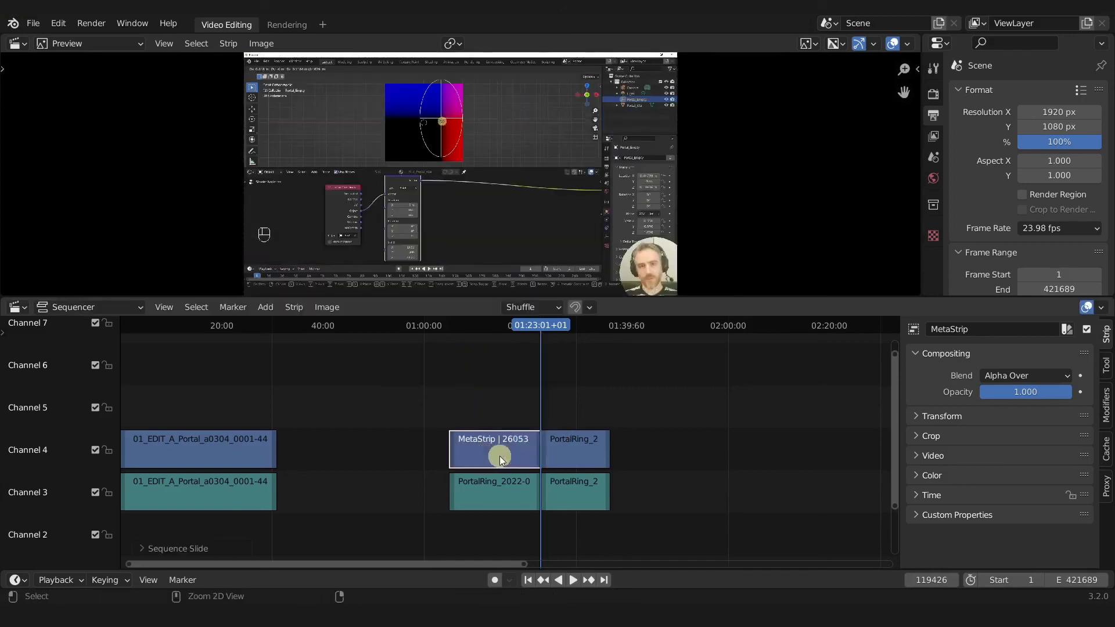
Add a Speed effect strip to the meta strip holding the first PortalRing video clip.
{"action": "scroll", "coordinate": [583, 468], "scroll_direction": "up", "scroll_amount": 5}
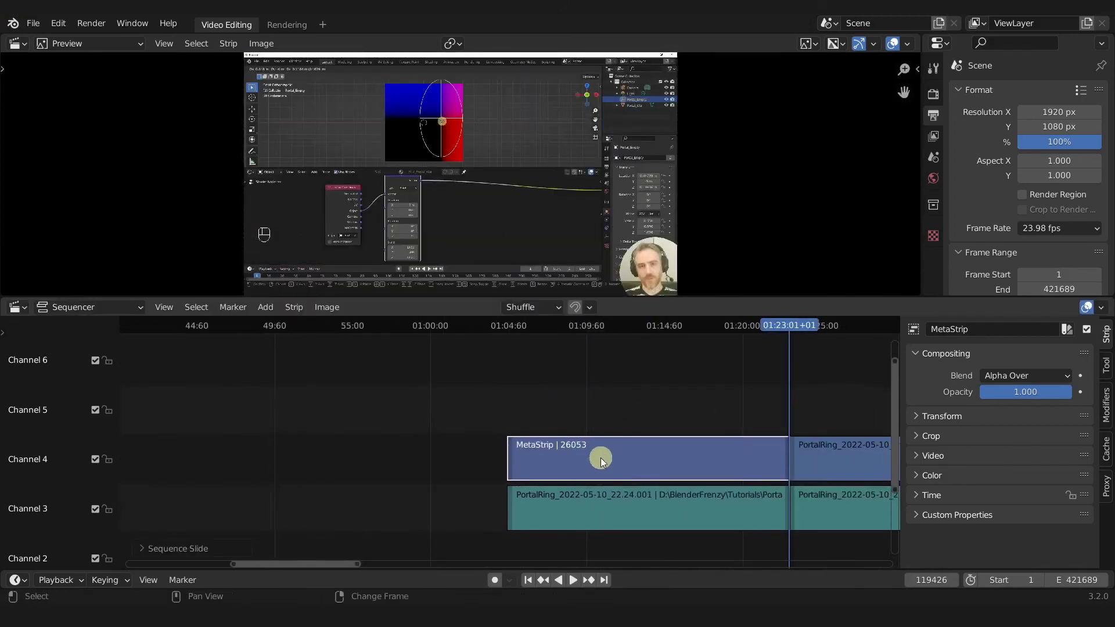
{"action": "key", "text": "shift+a"}
{"action": "mouse_move", "coordinate": [610, 460]}
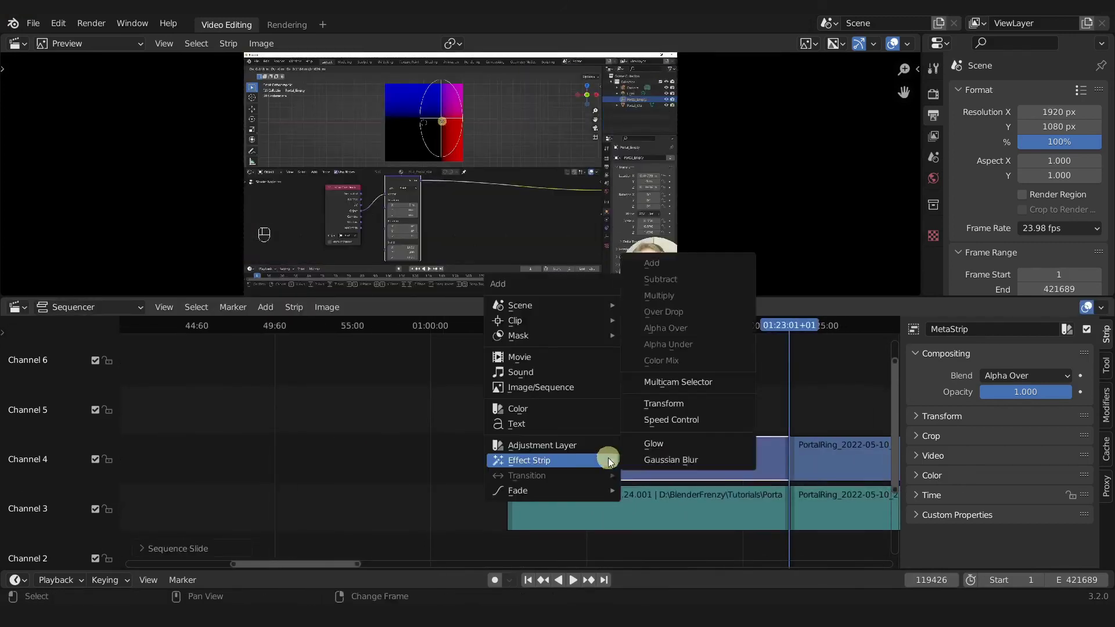
{"action": "left_click", "coordinate": [664, 423]}
{"action": "scroll", "coordinate": [672, 441], "scroll_direction": "down", "scroll_amount": 3}
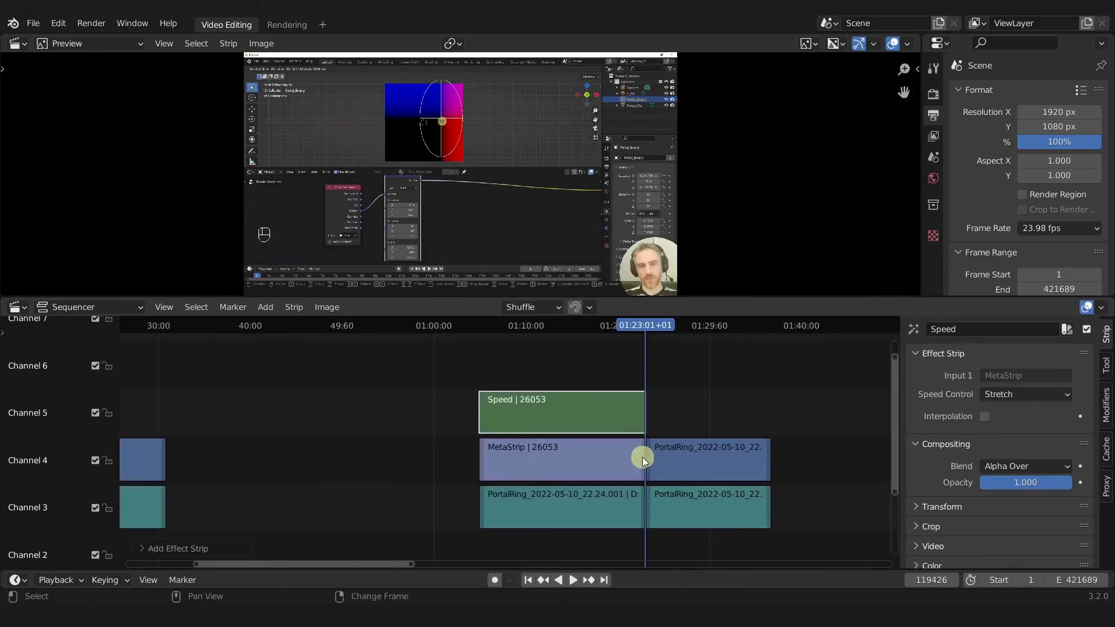
Trim the end of the first PortalRing meta strip and its audio back to frame 99597.
{"action": "left_click", "coordinate": [642, 457]}
{"action": "mouse_move", "coordinate": [643, 457]}
{"action": "left_mouse_down"}
{"action": "mouse_move", "coordinate": [520, 464]}
{"action": "mouse_move", "coordinate": [486, 442]}
{"action": "mouse_move", "coordinate": [641, 456]}
{"action": "left_mouse_up"}
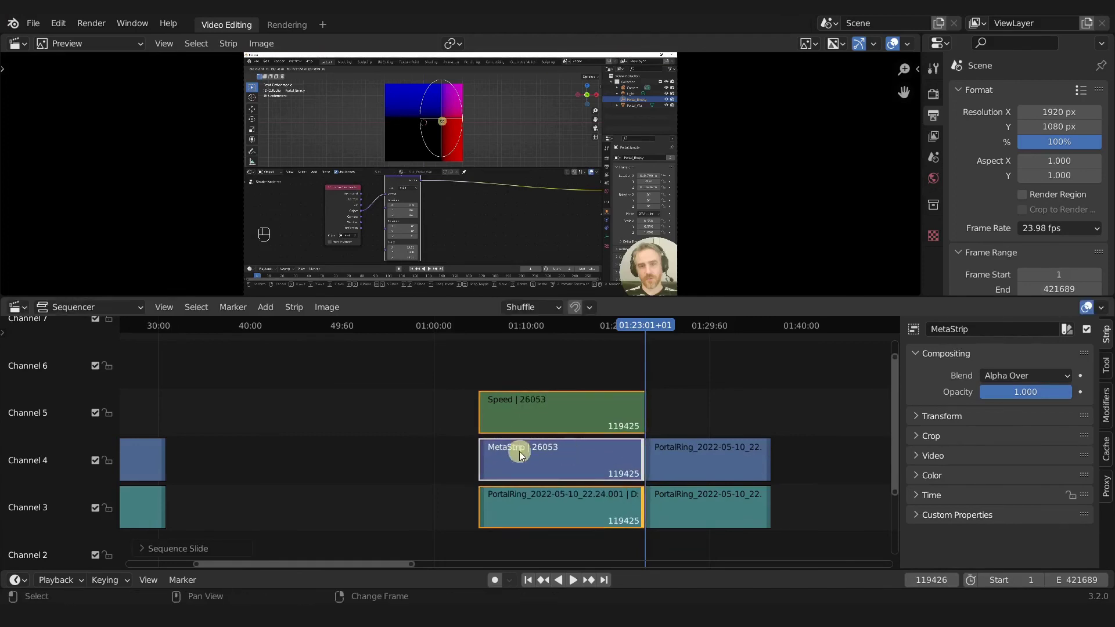
{"action": "left_click", "coordinate": [481, 458]}
{"action": "left_click_drag", "start_coordinate": [483, 458], "coordinate": [586, 463]}
{"action": "right_click", "coordinate": [586, 463]}
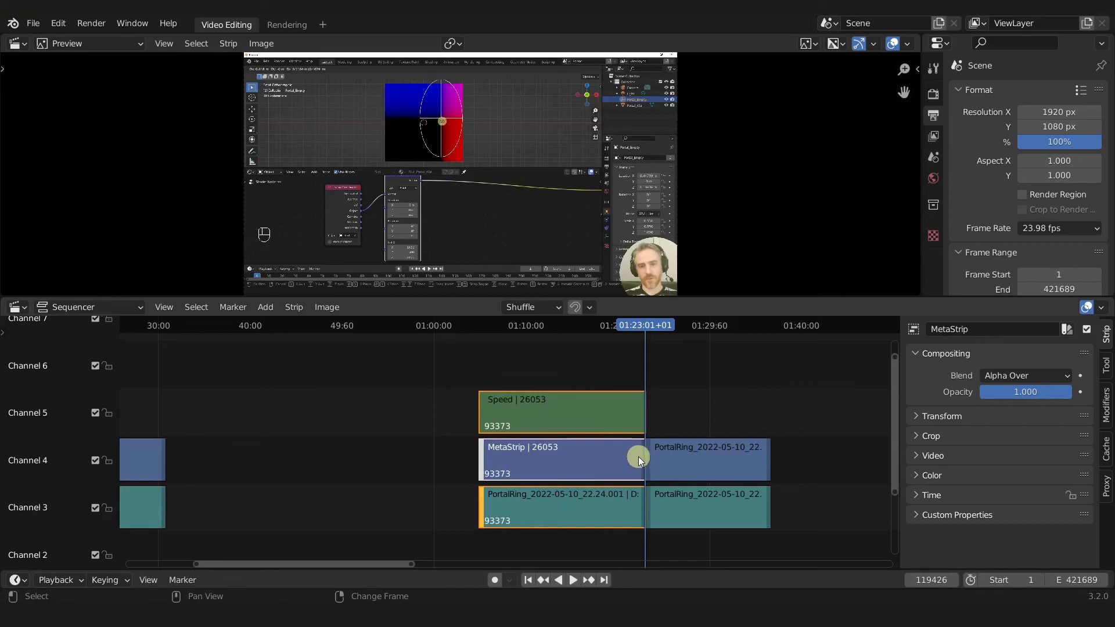
{"action": "left_click_drag", "start_coordinate": [641, 457], "coordinate": [513, 458]}
Play back the beginning of the shortened meta strip from around frame 93855.
{"action": "right_click", "coordinate": [483, 368]}
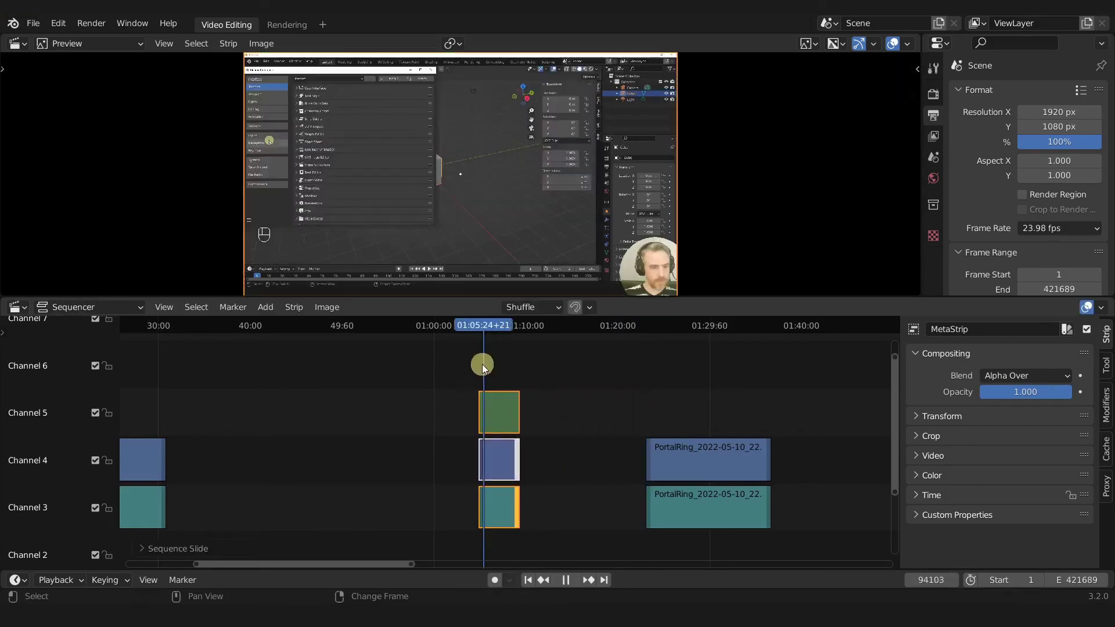
{"action": "key", "text": "space"}
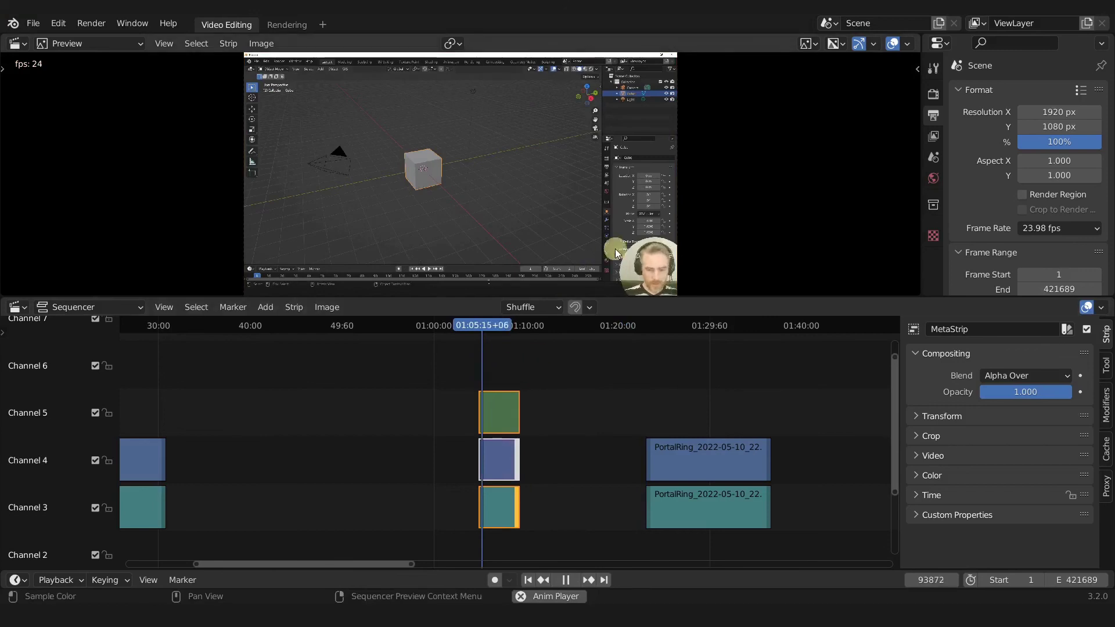
{"action": "scroll", "coordinate": [581, 421], "scroll_direction": "up", "scroll_amount": 3, "text": "ctrl"}
{"action": "scroll", "coordinate": [624, 425], "scroll_direction": "up", "scroll_amount": 4}
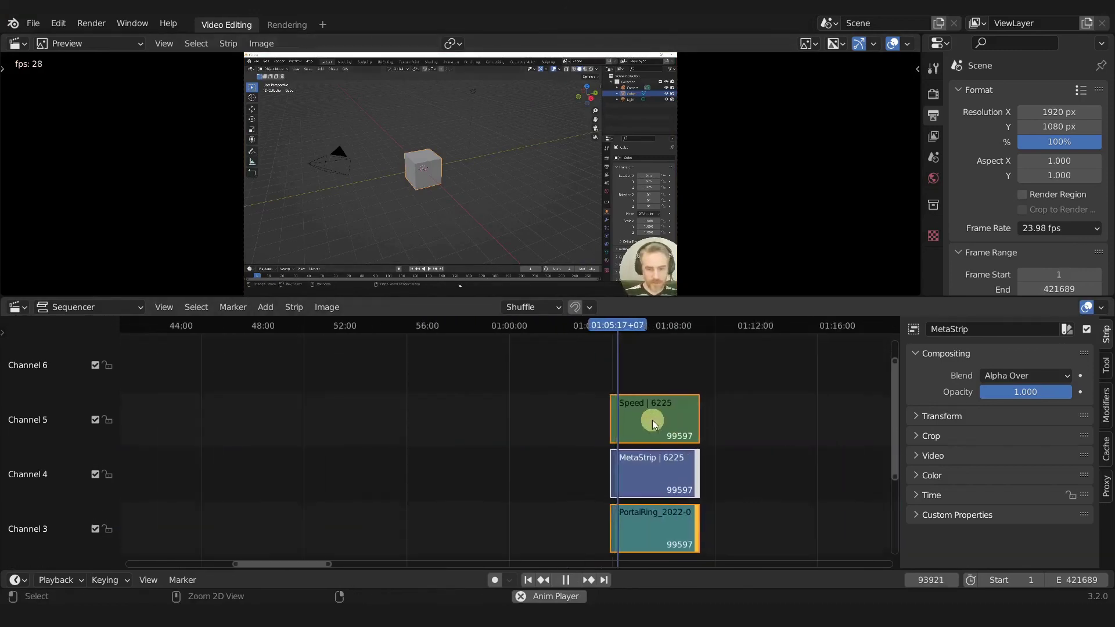
{"action": "scroll", "coordinate": [581, 418], "scroll_direction": "down", "scroll_amount": 3, "text": "ctrl"}
{"action": "key", "text": "space"}
Trim the end of the meta strip and its audio further back to frame 94816.
{"action": "scroll", "coordinate": [564, 441], "scroll_direction": "up", "scroll_amount": 1}
{"action": "left_click_drag", "start_coordinate": [575, 434], "coordinate": [574, 438]}
{"action": "left_click_drag", "start_coordinate": [607, 472], "coordinate": [530, 472]}
{"action": "scroll", "coordinate": [567, 480], "scroll_direction": "up", "scroll_amount": 5}
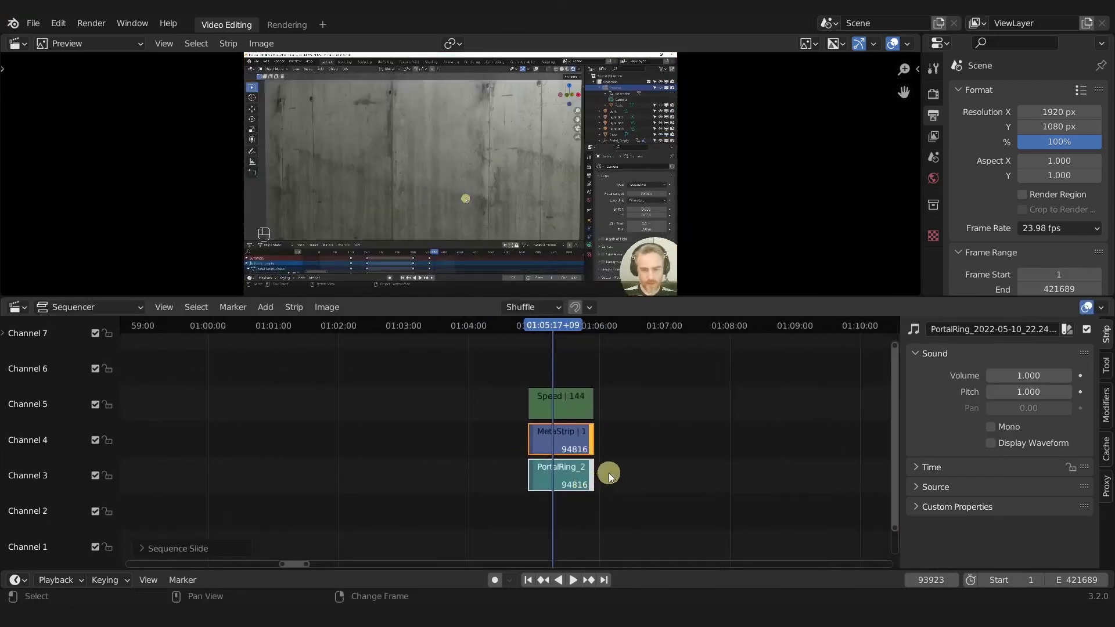
{"action": "scroll", "coordinate": [580, 476], "scroll_direction": "down", "scroll_amount": 3}
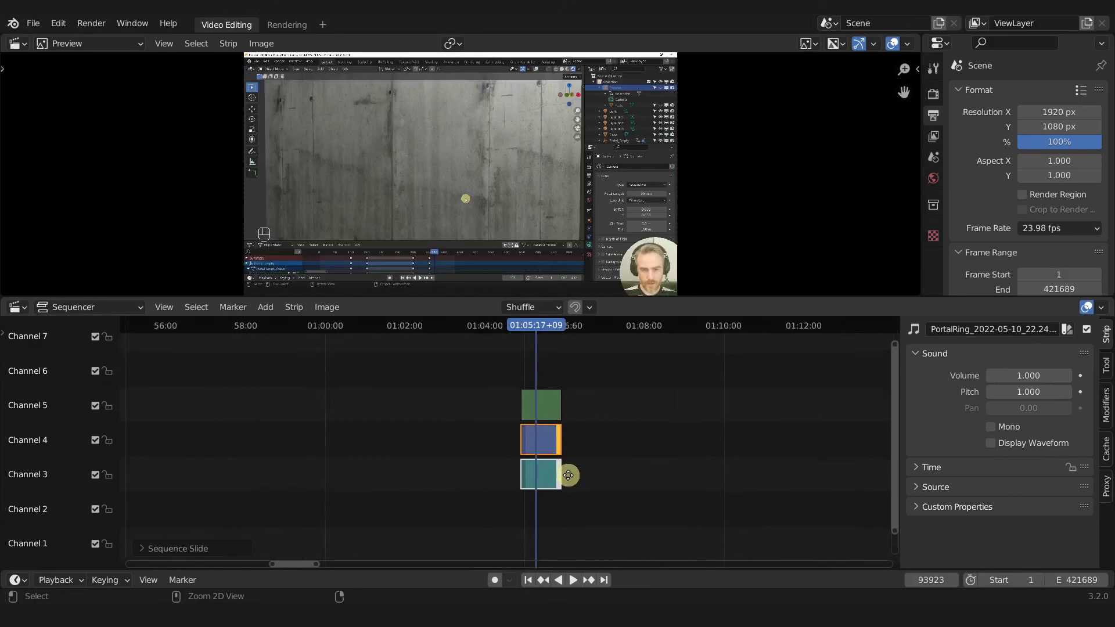
Select the shortened PortalRing audio strip and play the trimmed clip to check how the Speed effect affects the picture.
{"action": "left_click", "coordinate": [549, 473]}
{"action": "left_click", "coordinate": [1022, 394]}
{"action": "left_click", "coordinate": [975, 391]}
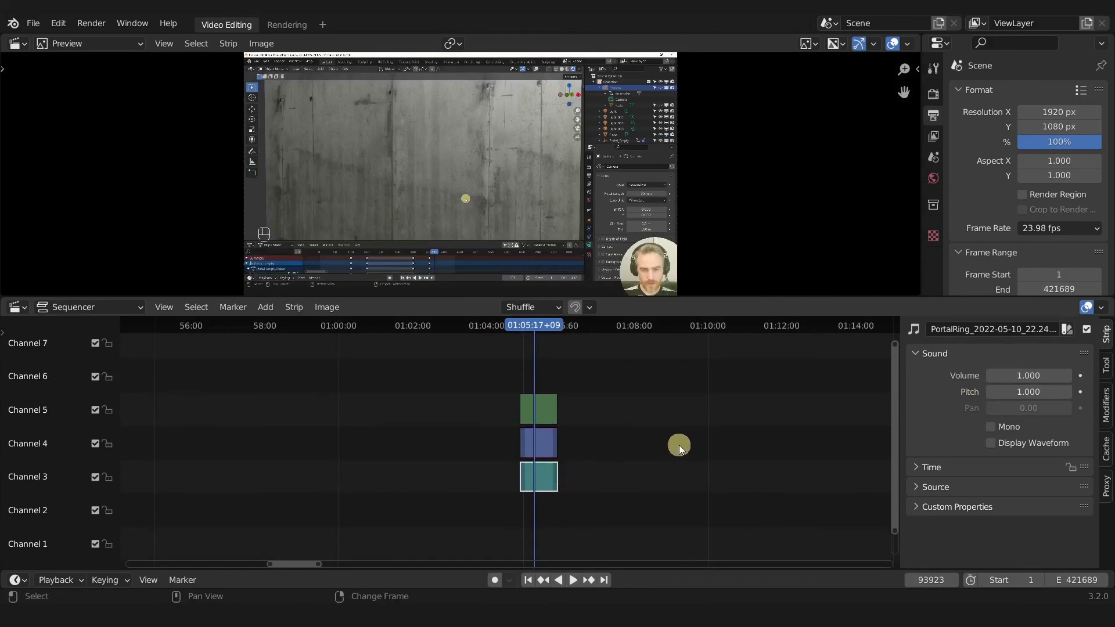
{"action": "scroll", "coordinate": [650, 453], "scroll_direction": "down", "scroll_amount": 5}
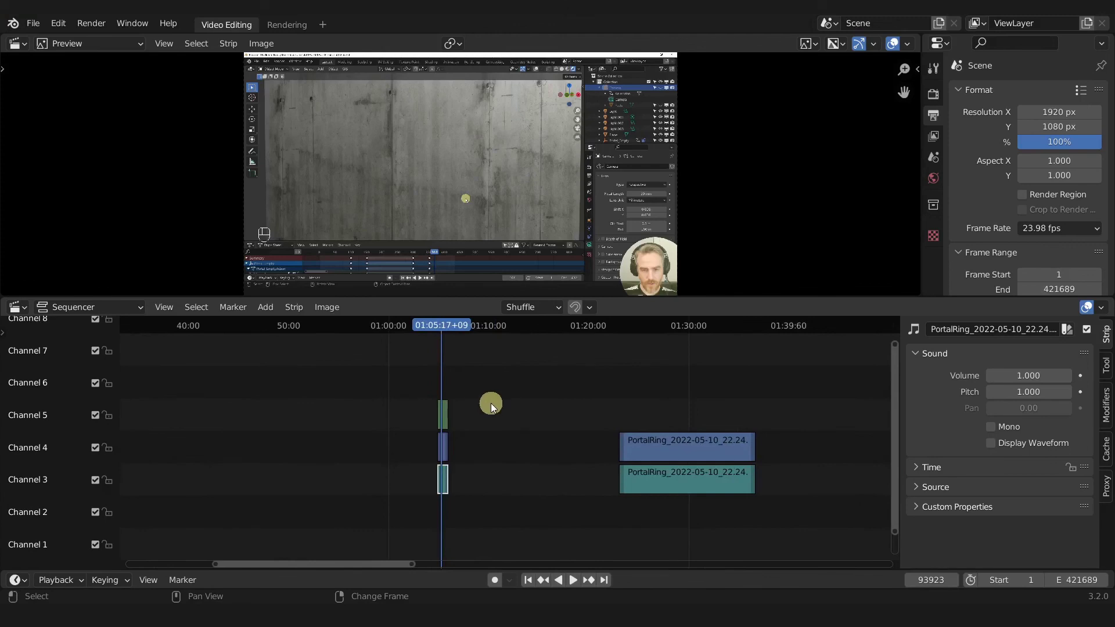
{"action": "key", "text": "space"}
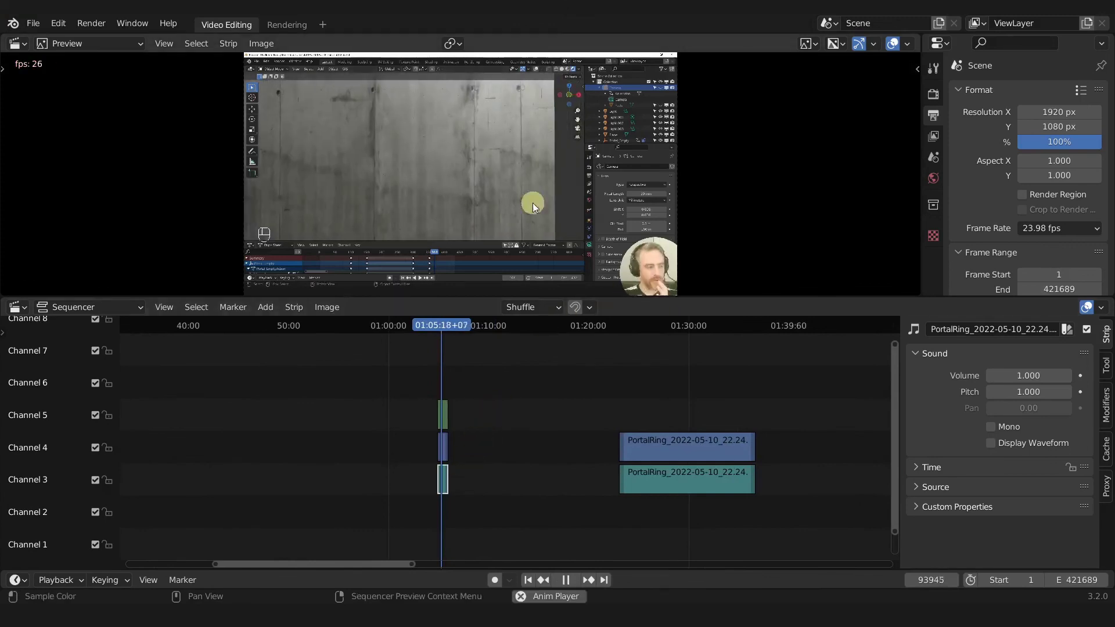
{"action": "key", "text": "space"}
Move the second PortalRing video and audio clips together along the timeline to about 03:30:00.
{"action": "left_click_drag", "start_coordinate": [580, 419], "coordinate": [784, 510]}
{"action": "middle_click_drag", "start_coordinate": [745, 503], "coordinate": [738, 503]}
{"action": "scroll", "coordinate": [738, 503], "scroll_direction": "down", "scroll_amount": 6}
{"action": "key", "text": "g"}
{"action": "left_click", "coordinate": [741, 494]}
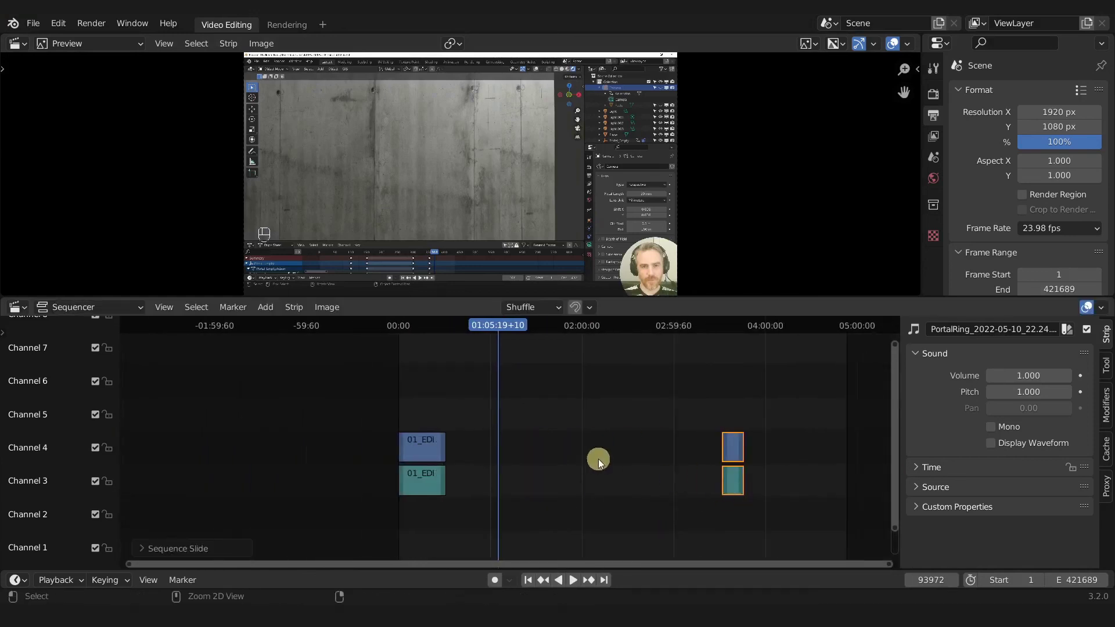
Extend the end of the meta strip with its Speed effect to frame 182956 and the PortalRing audio to frame 176184.
{"action": "scroll", "coordinate": [597, 456], "scroll_direction": "up", "scroll_amount": 4}
{"action": "key", "text": "KP_Decimal"}
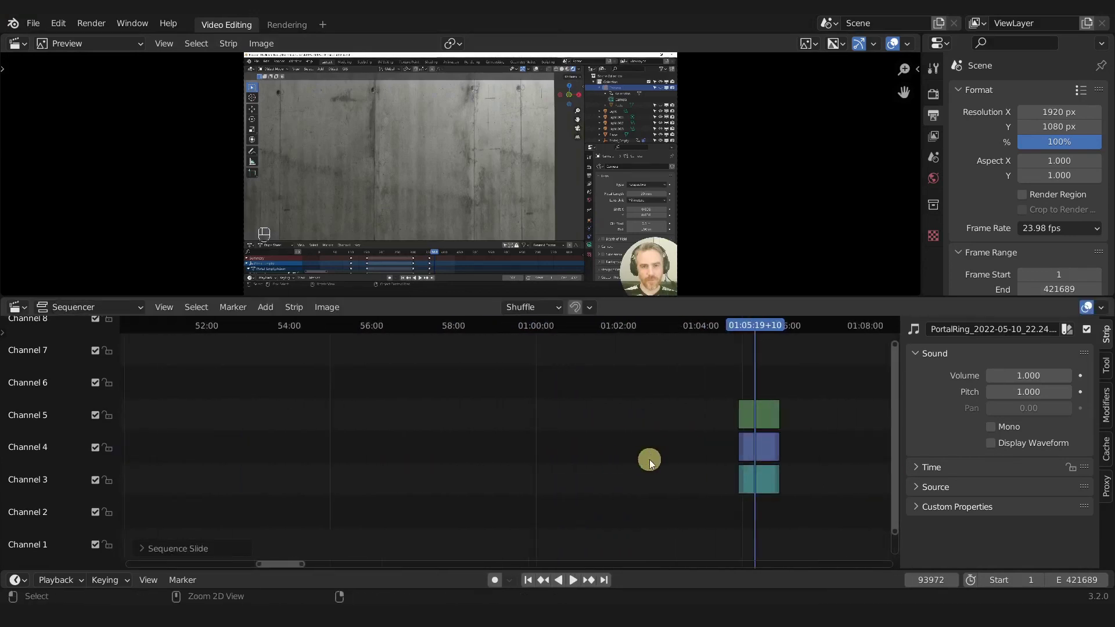
{"action": "left_click", "coordinate": [534, 447]}
{"action": "key", "text": "g"}
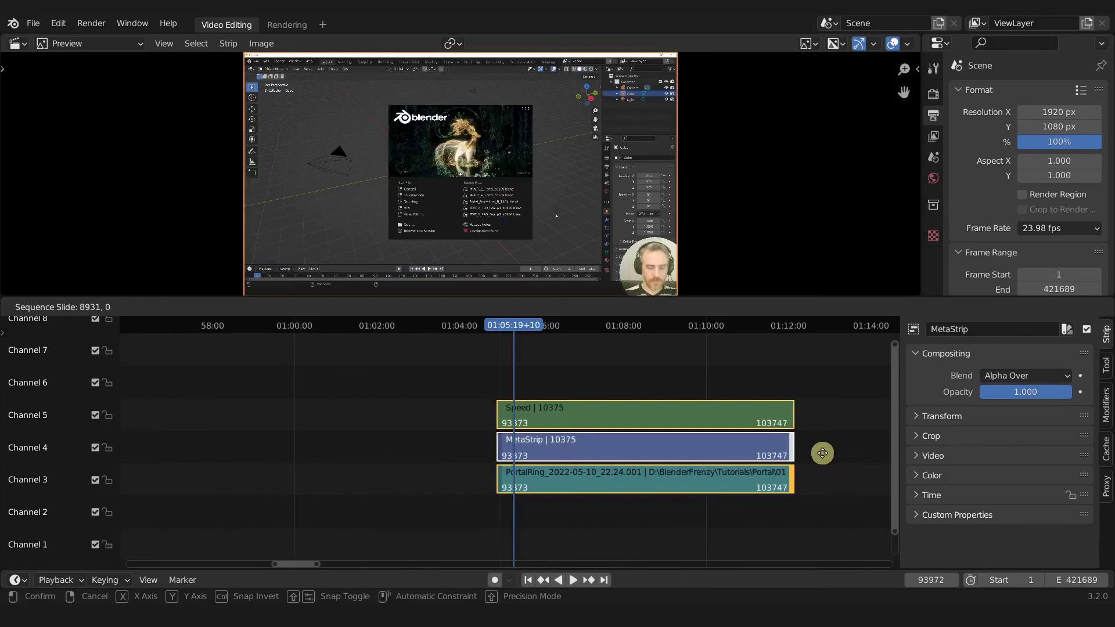
{"action": "left_click", "coordinate": [795, 456]}
{"action": "scroll", "coordinate": [796, 456], "scroll_direction": "down", "scroll_amount": 2}
{"action": "middle_click_drag", "start_coordinate": [796, 456], "coordinate": [468, 460]}
{"action": "key", "text": "g"}
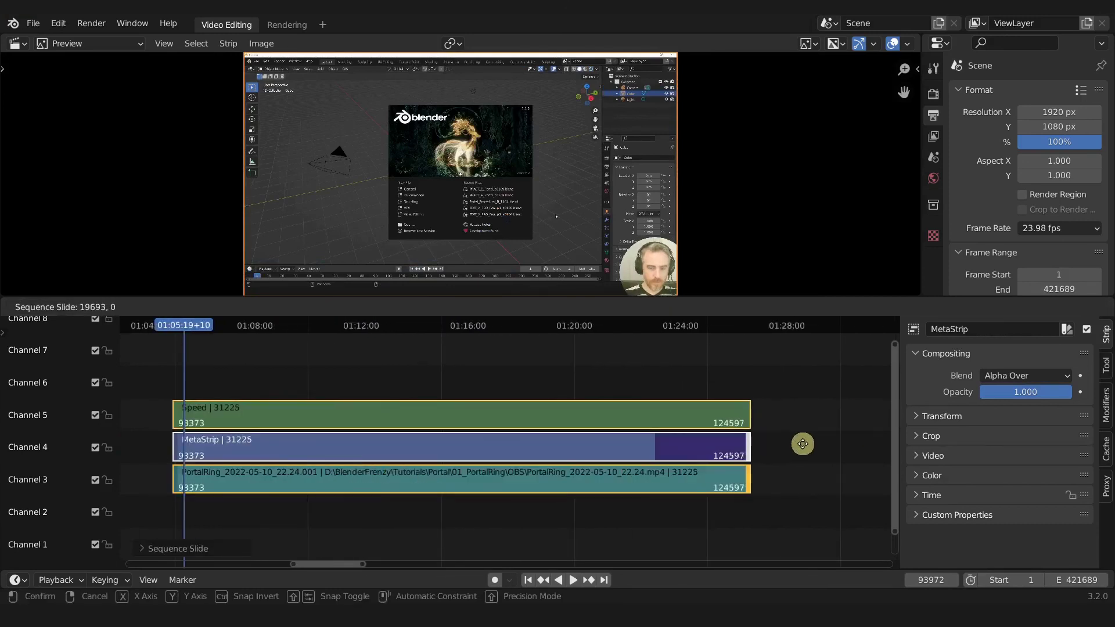
{"action": "left_click", "coordinate": [774, 449]}
{"action": "scroll", "coordinate": [775, 450], "scroll_direction": "down", "scroll_amount": 2}
{"action": "scroll", "coordinate": [774, 450], "scroll_direction": "down", "scroll_amount": 5}
{"action": "key", "text": "g"}
{"action": "left_click", "coordinate": [746, 448]}
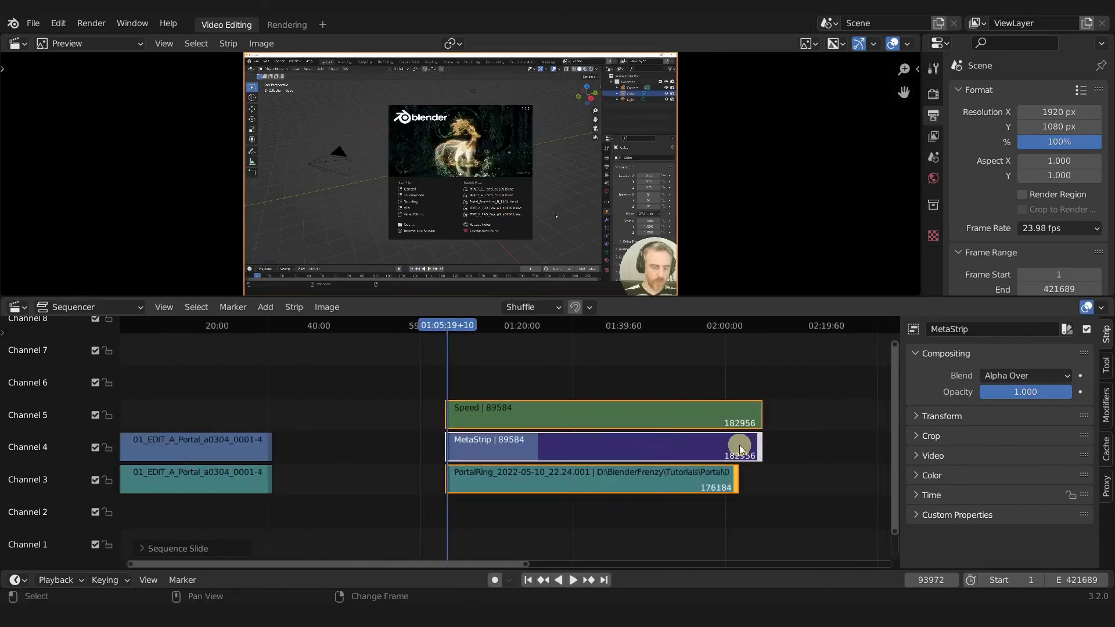
Play back the extended meta strip from around frame 122217 and delete the PortalRing audio strip beneath it.
{"action": "key", "text": "space"}
{"action": "right_click", "coordinate": [546, 376]}
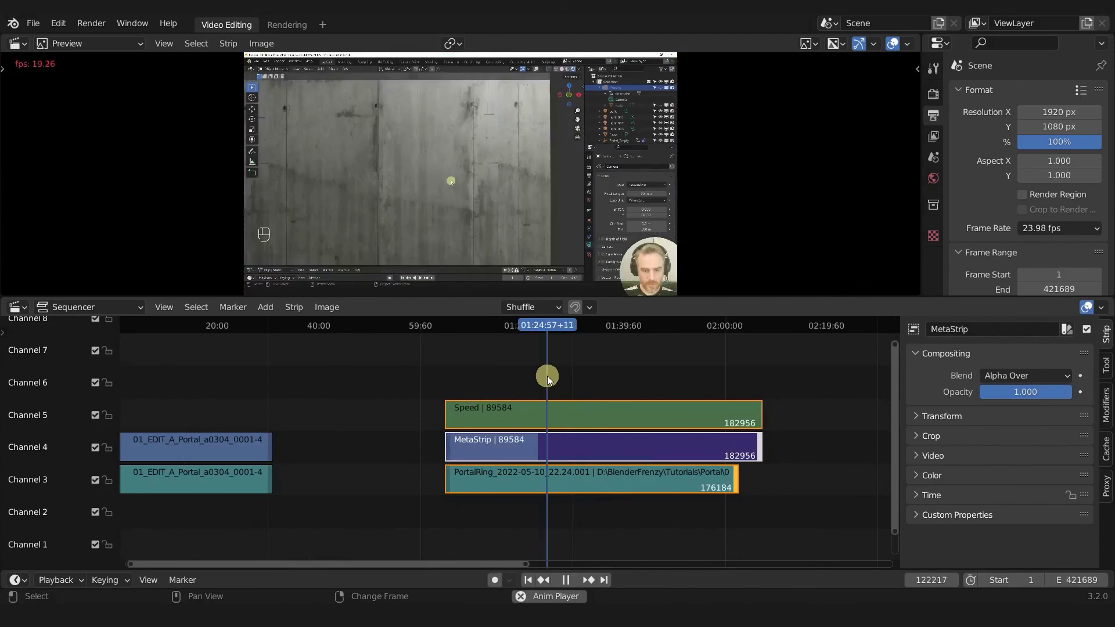
{"action": "left_click", "coordinate": [604, 483]}
{"action": "key", "text": "Delete"}
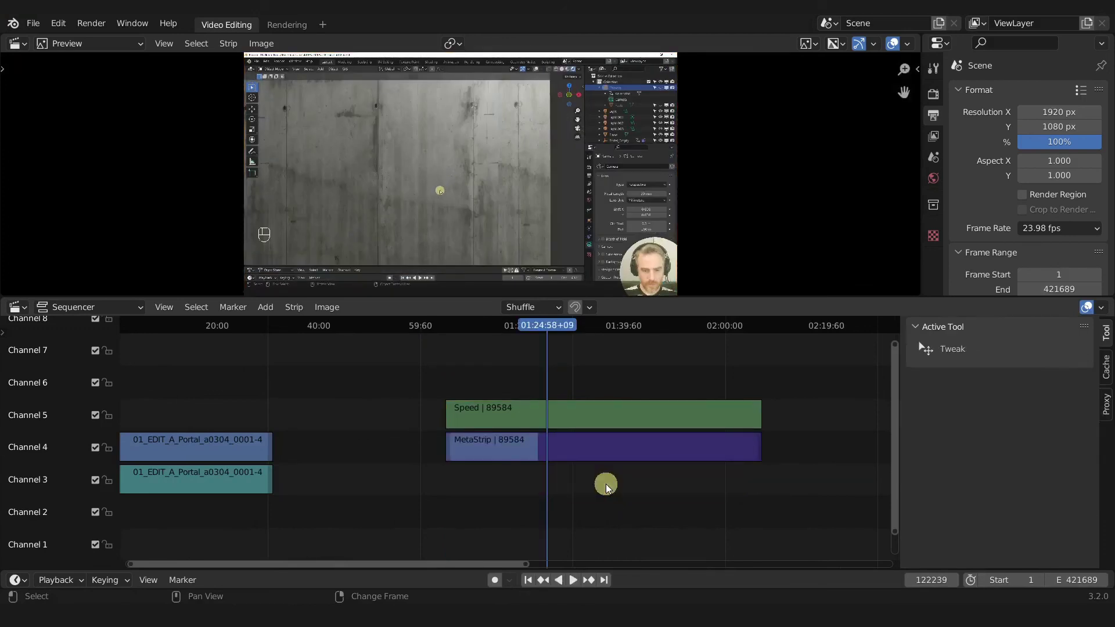
Play back the meta strip without its audio, including the section around frame 110060.
{"action": "left_click", "coordinate": [585, 404]}
{"action": "left_click", "coordinate": [514, 233]}
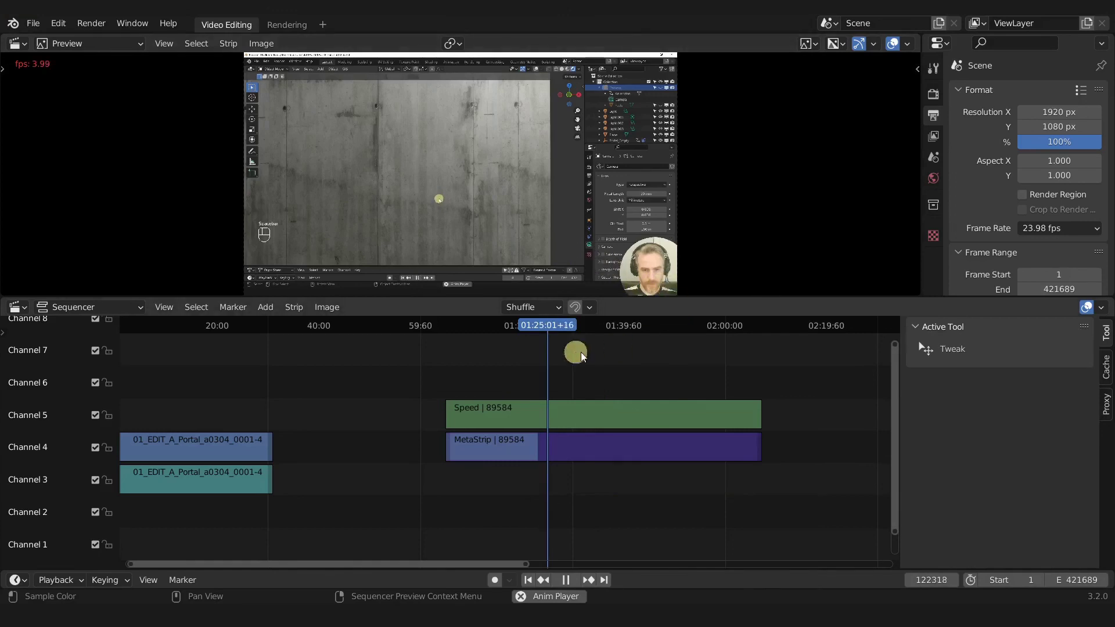
{"action": "left_click", "coordinate": [504, 361]}
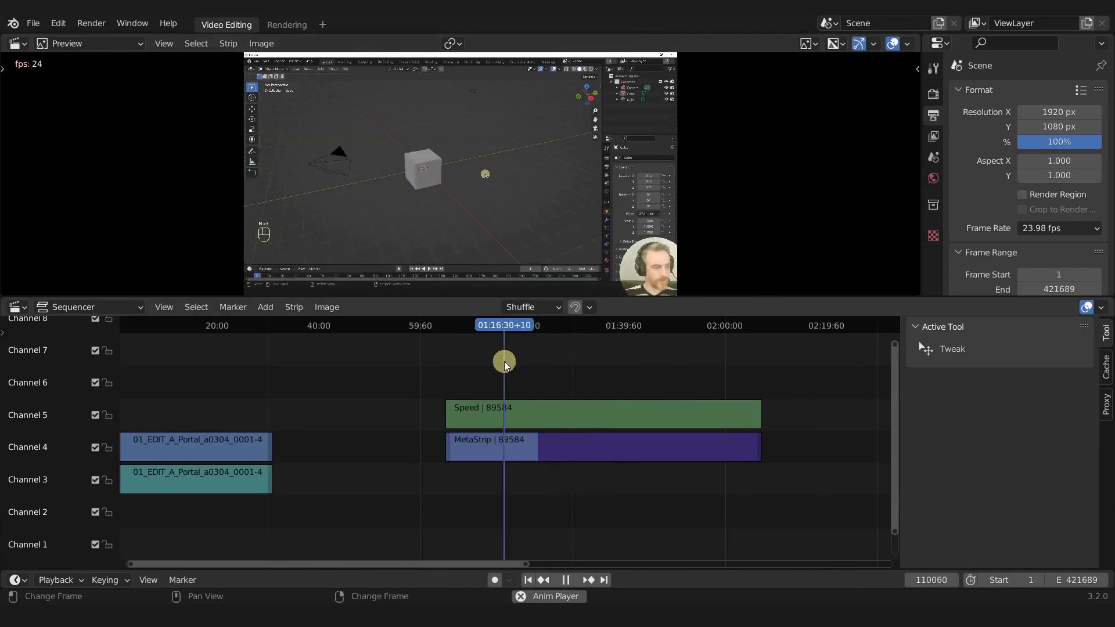
{"action": "key", "text": "space"}
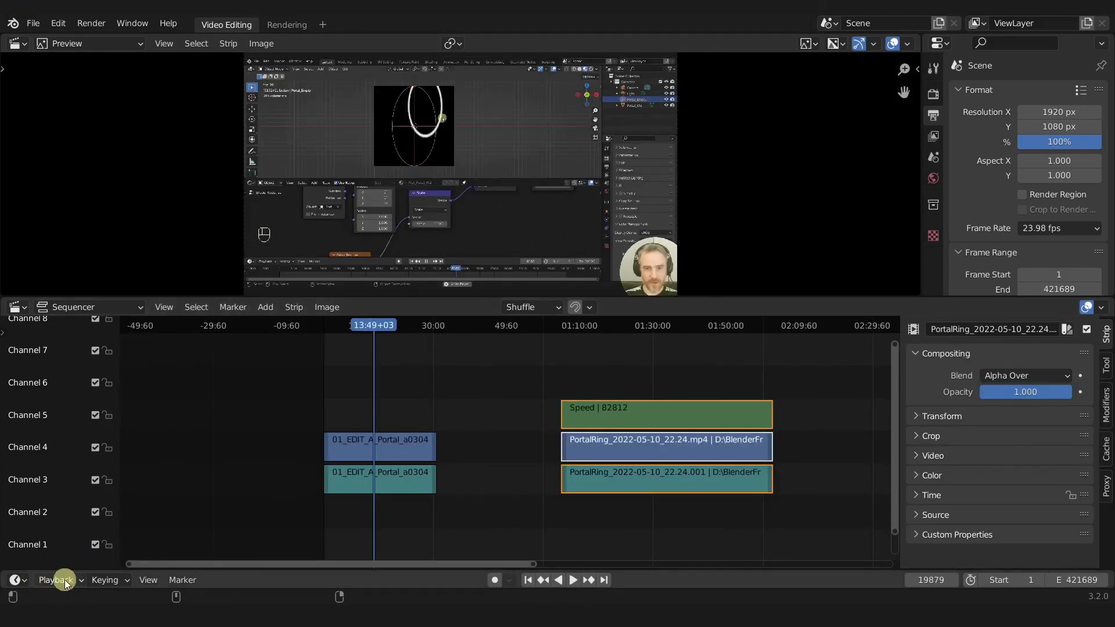
Set the playback sync mode to Sync to Audio.
{"action": "left_click", "coordinate": [61, 580]}
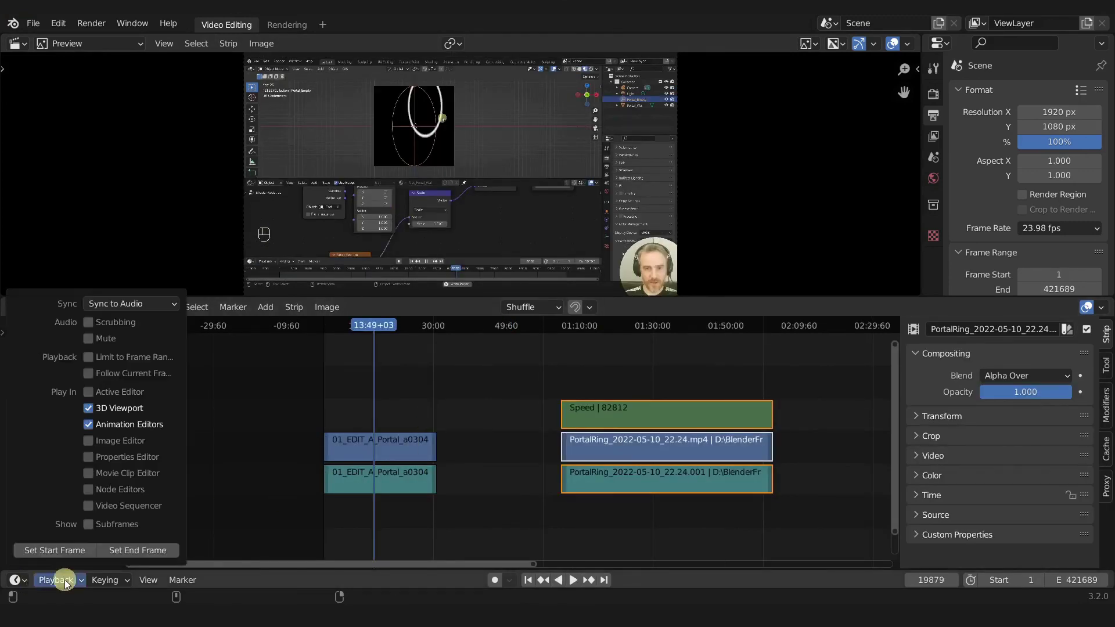
{"action": "left_click", "coordinate": [107, 304]}
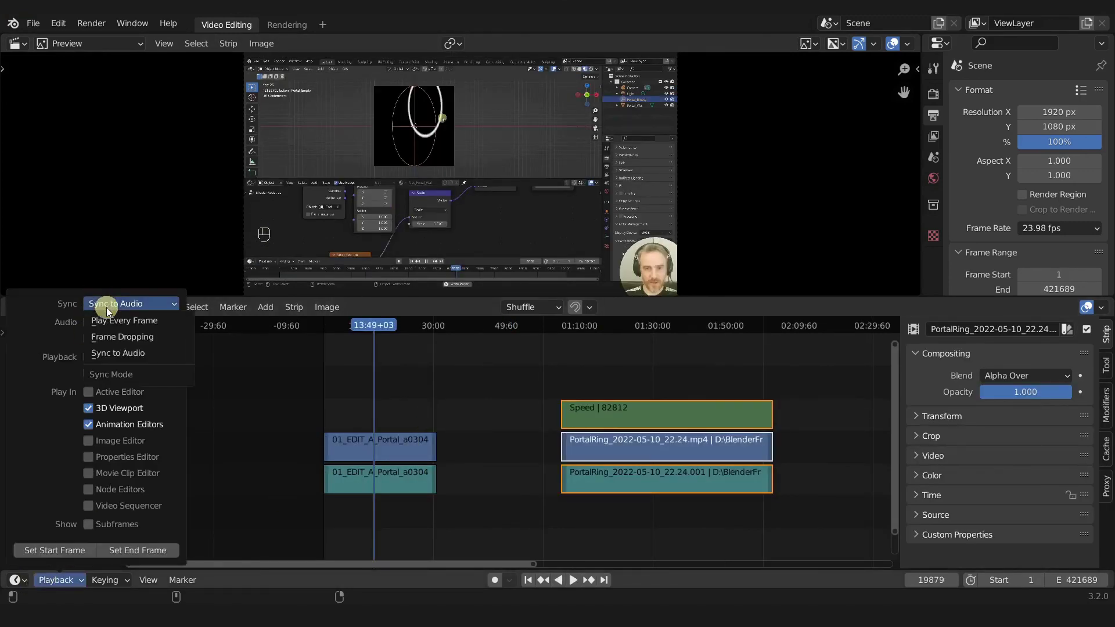
{"action": "left_click", "coordinate": [120, 353]}
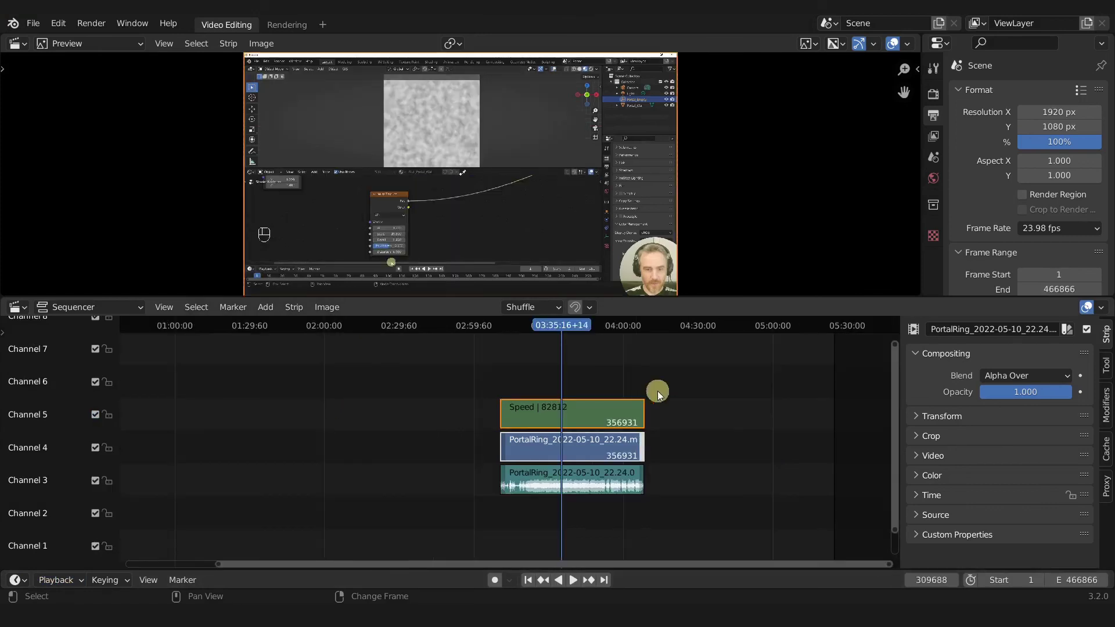
{"action": "scroll", "coordinate": [656, 429], "scroll_direction": "down", "scroll_amount": 3}
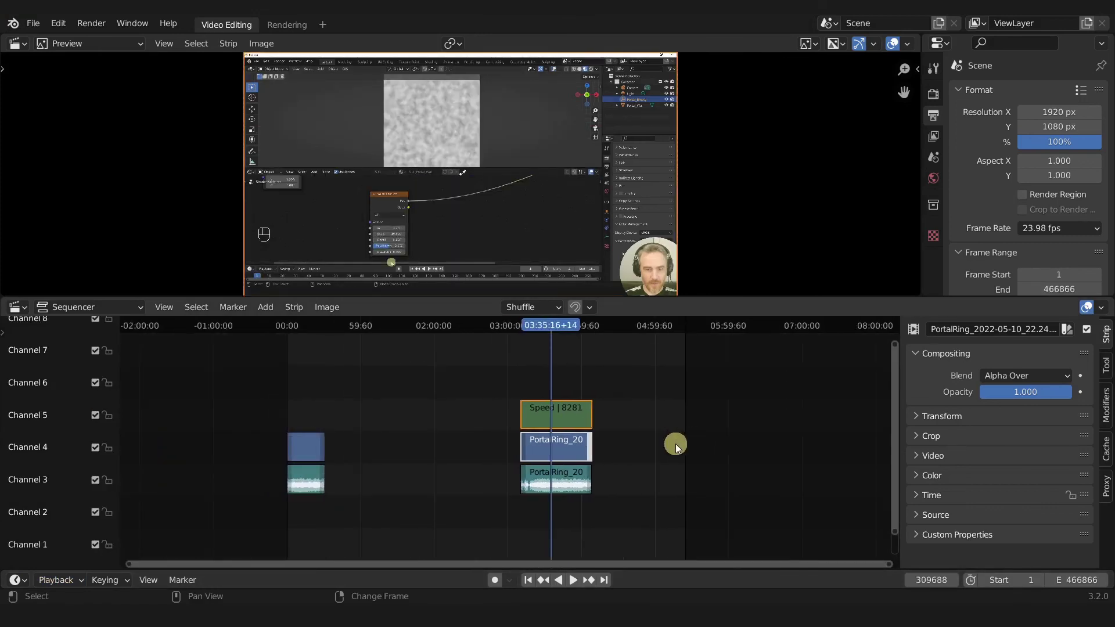